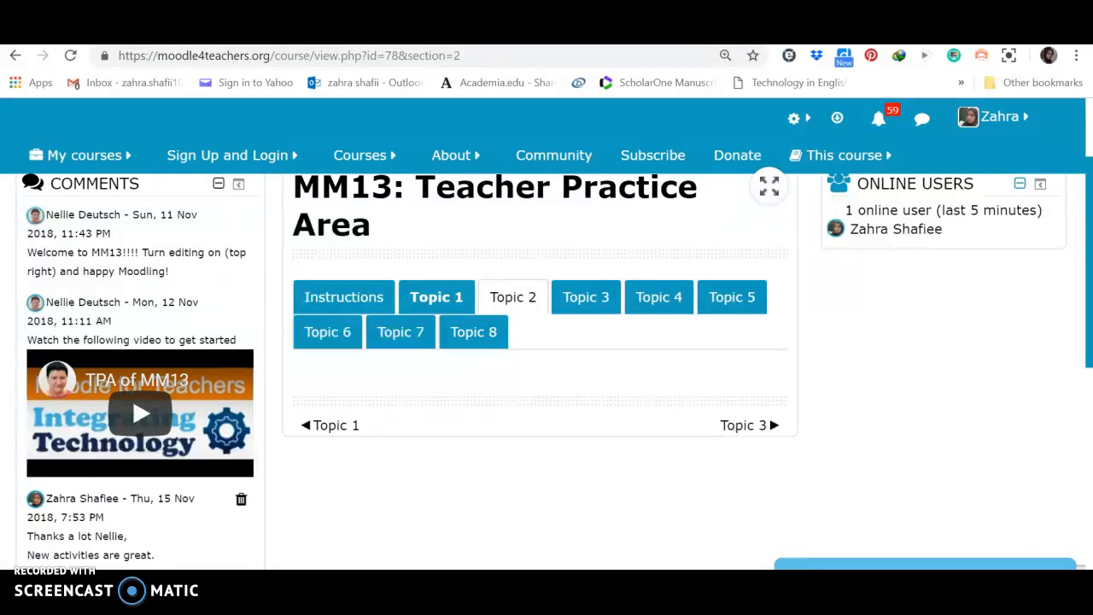
# Turn on editing for the MM13 Teacher Practice Area course
pyautogui.scroll(2, 1052, 542)
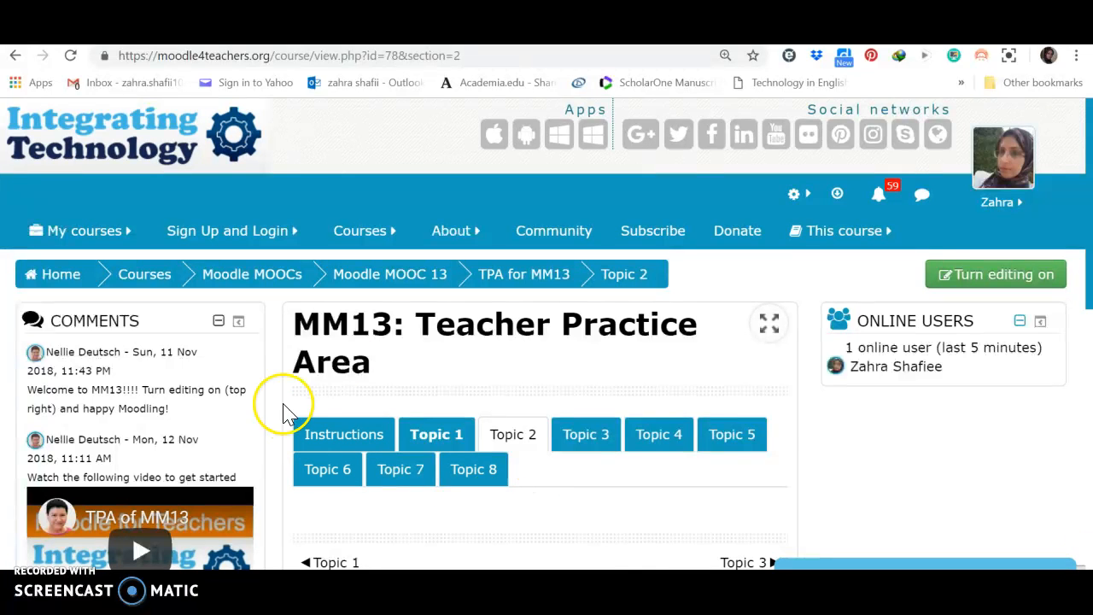
pyautogui.click(984, 284)
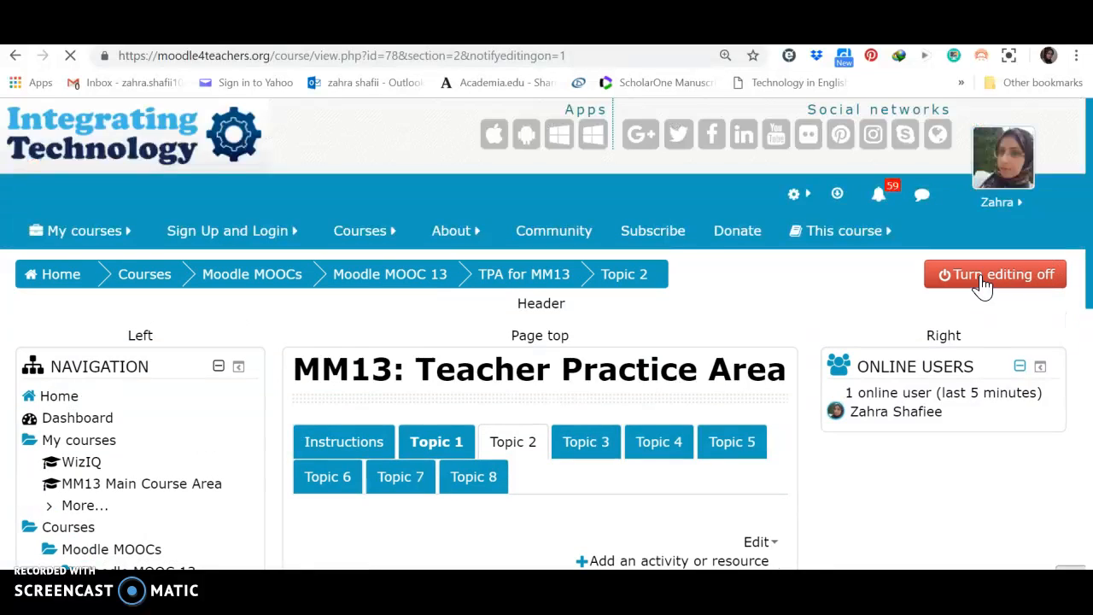
pyautogui.scroll(-1, 984, 283)
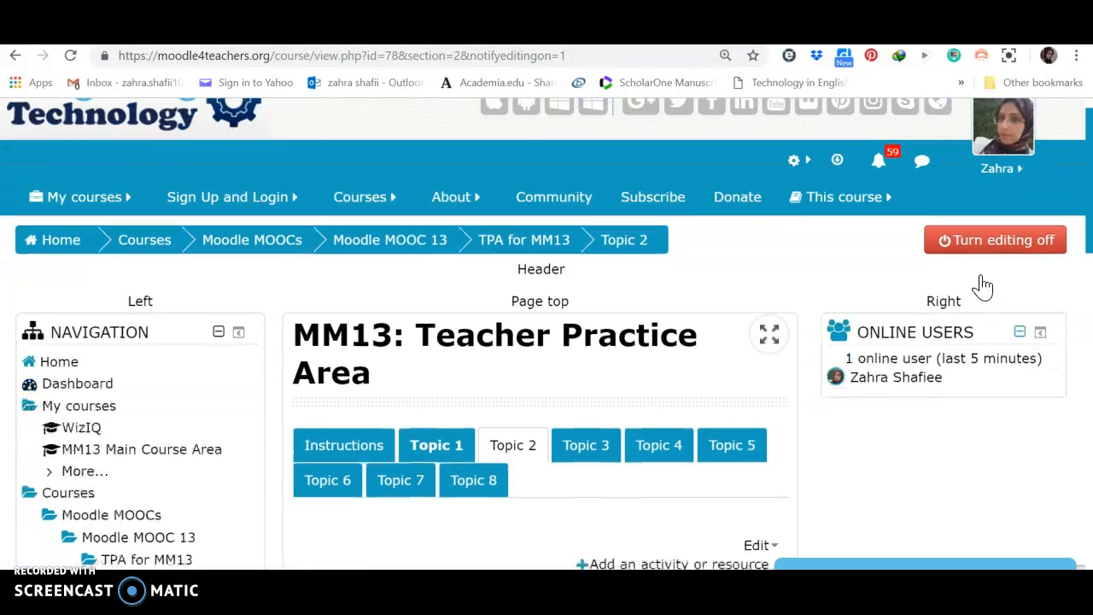
pyautogui.scroll(-1, 983, 284)
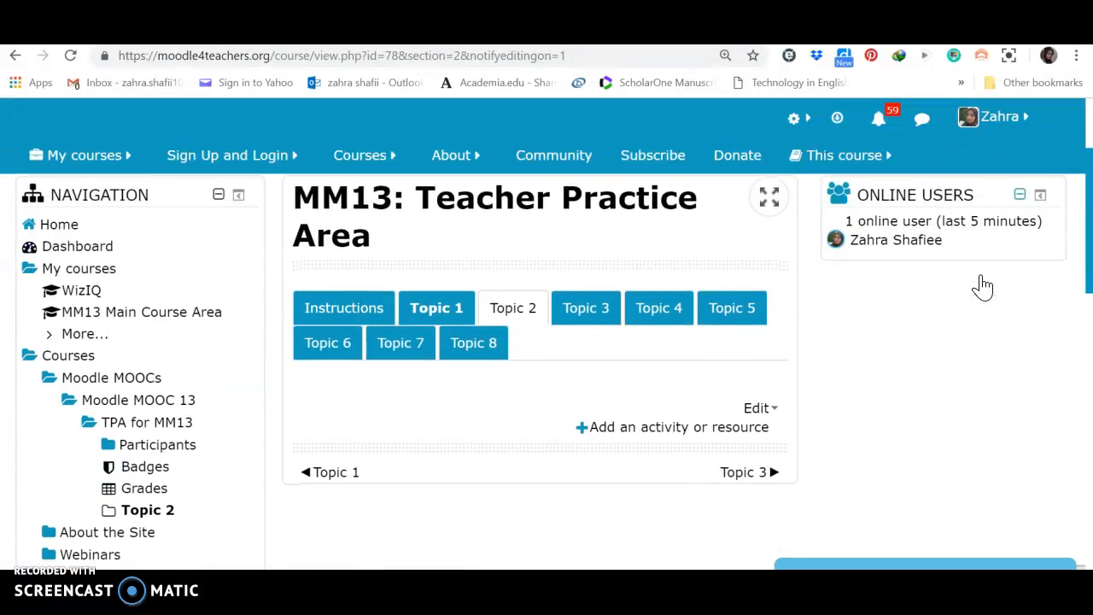
# Go to Topic 3 and start adding an activity or resource there
pyautogui.click(605, 317)
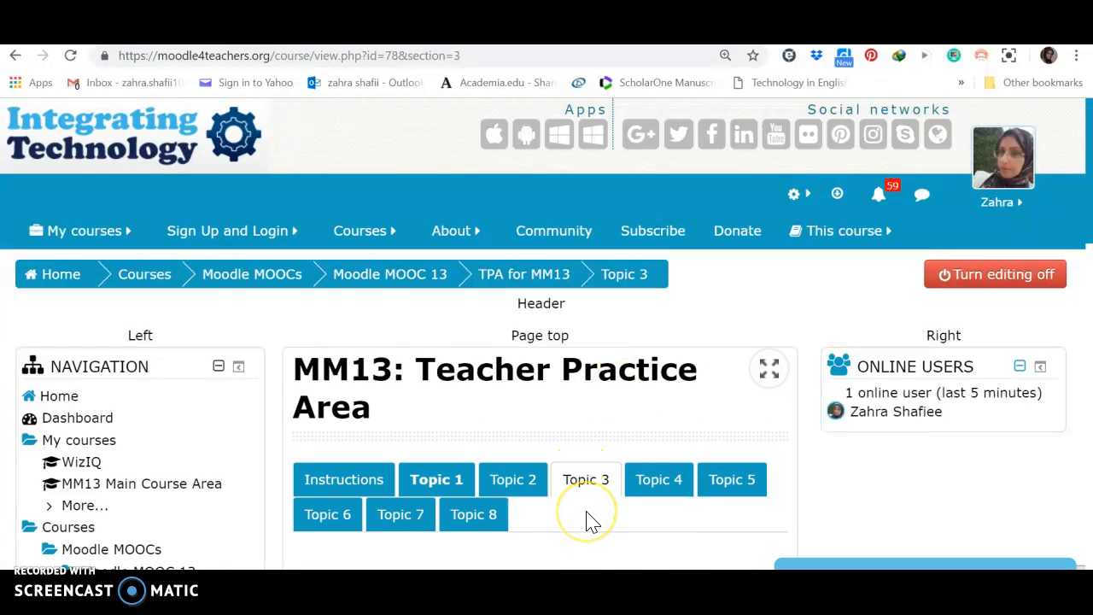
pyautogui.scroll(-2, 587, 515)
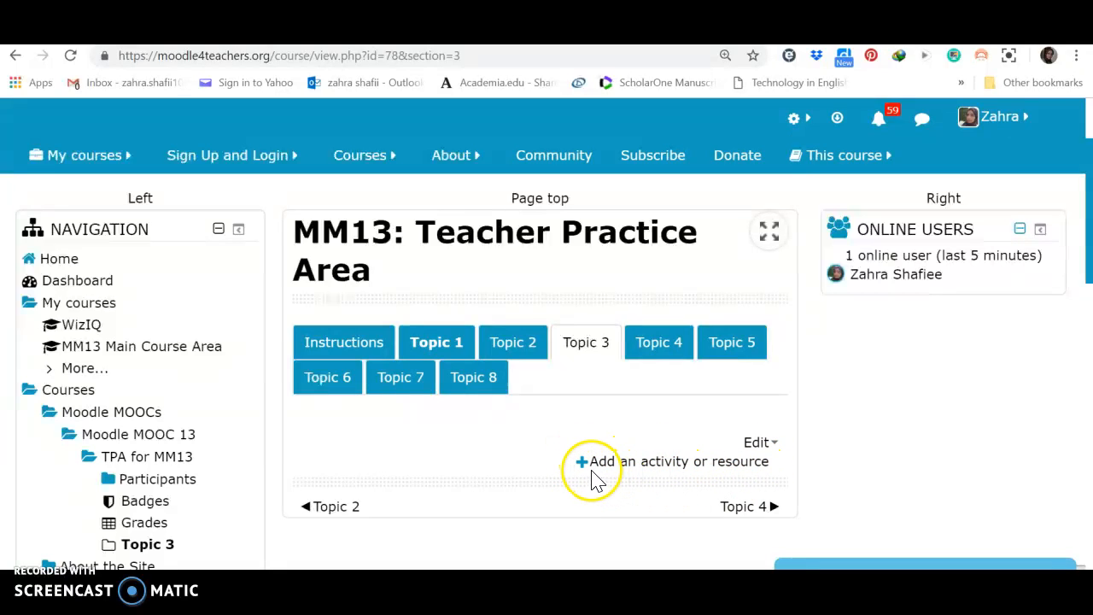
pyautogui.click(628, 466)
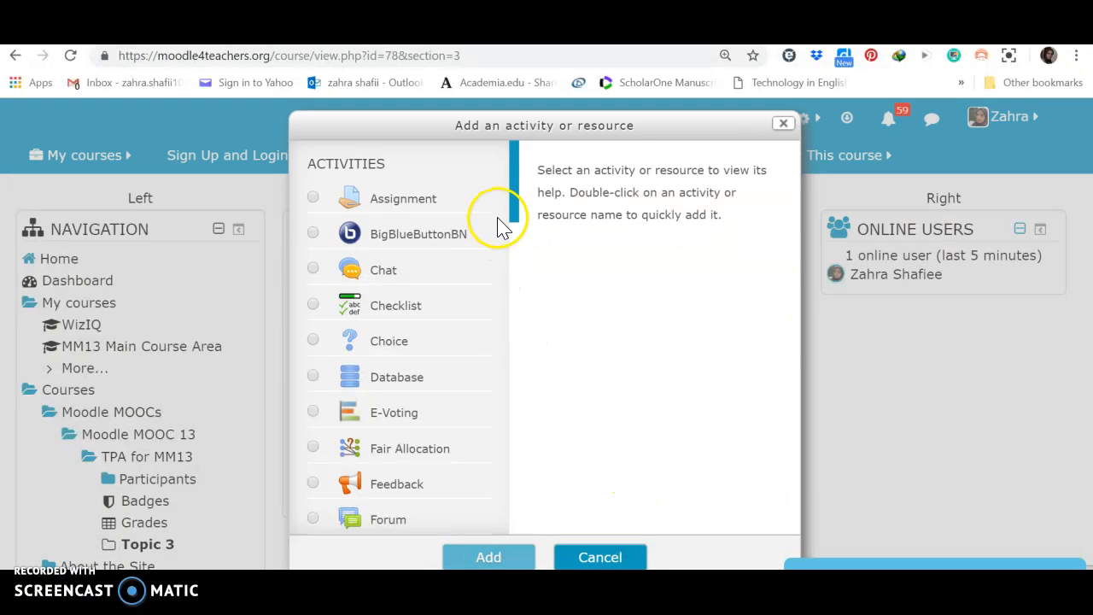
# Review the descriptions of the Assignment, BigBlueButtonBN, Chat, Checklist, Choice and Database activities
pyautogui.moveTo(514, 211); pyautogui.dragTo(541, 190)
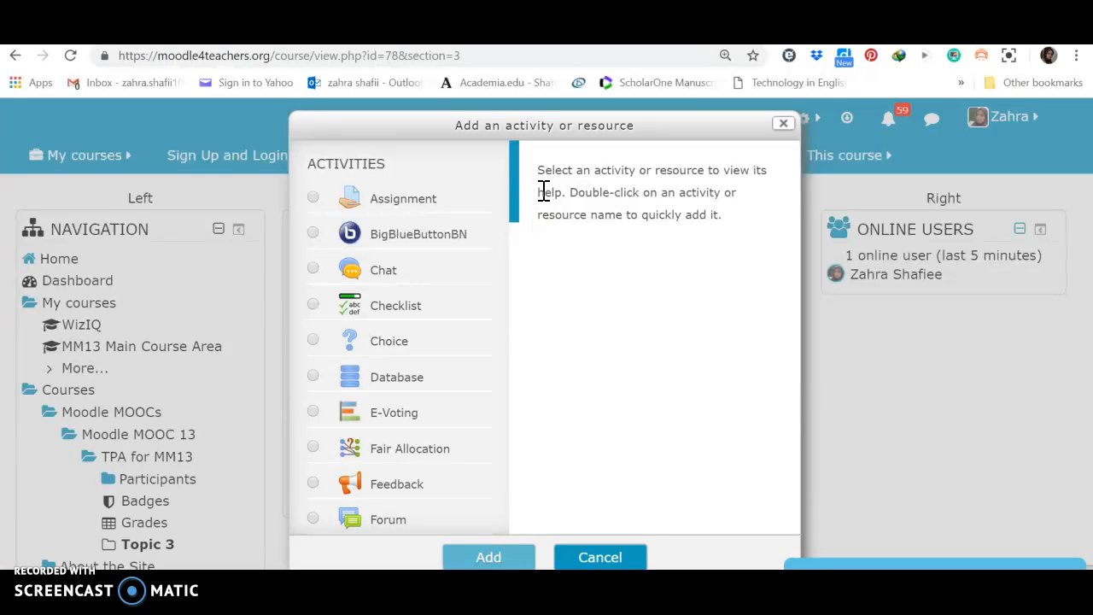
pyautogui.click(381, 205)
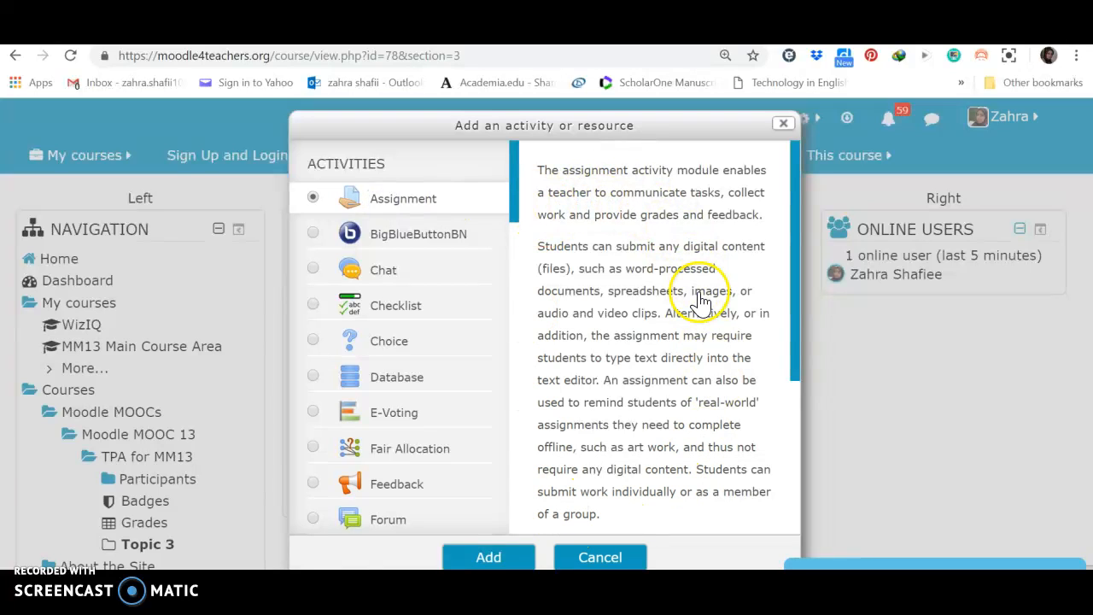
pyautogui.click(407, 242)
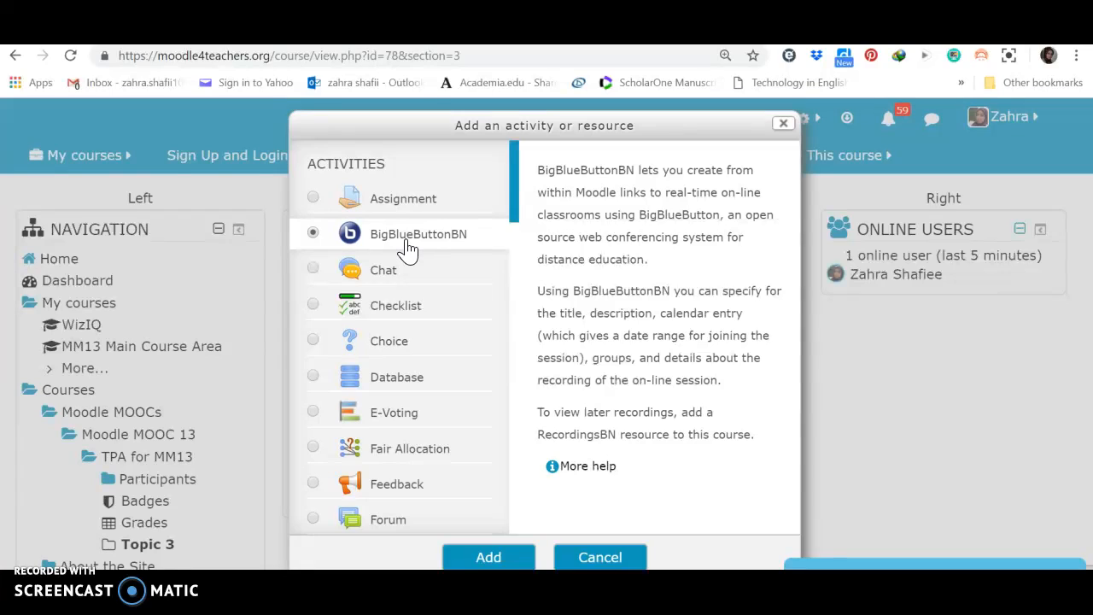
pyautogui.click(388, 279)
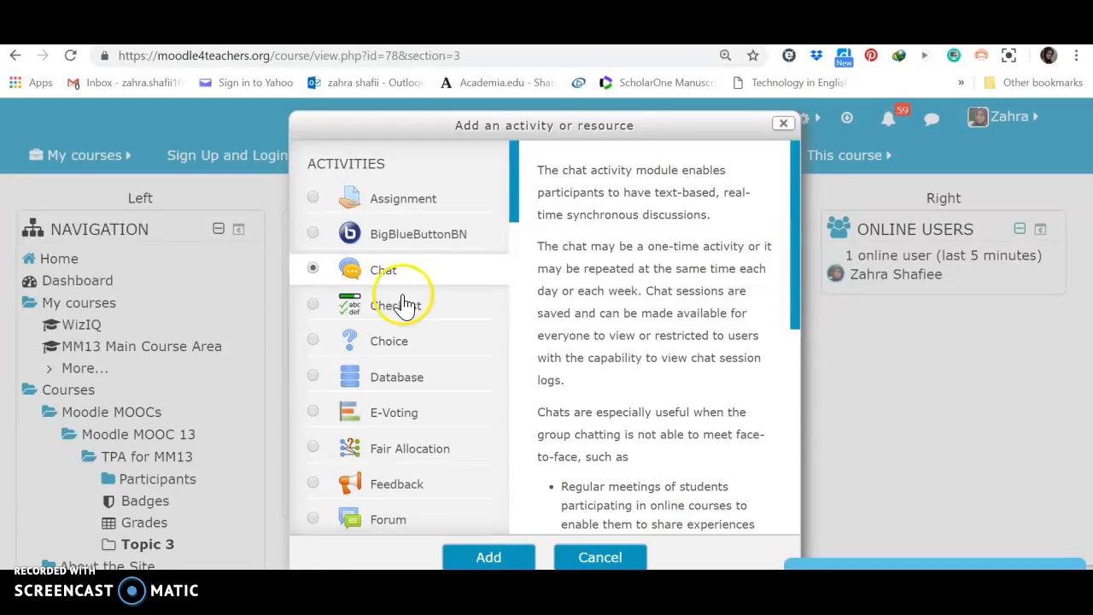
pyautogui.click(405, 311)
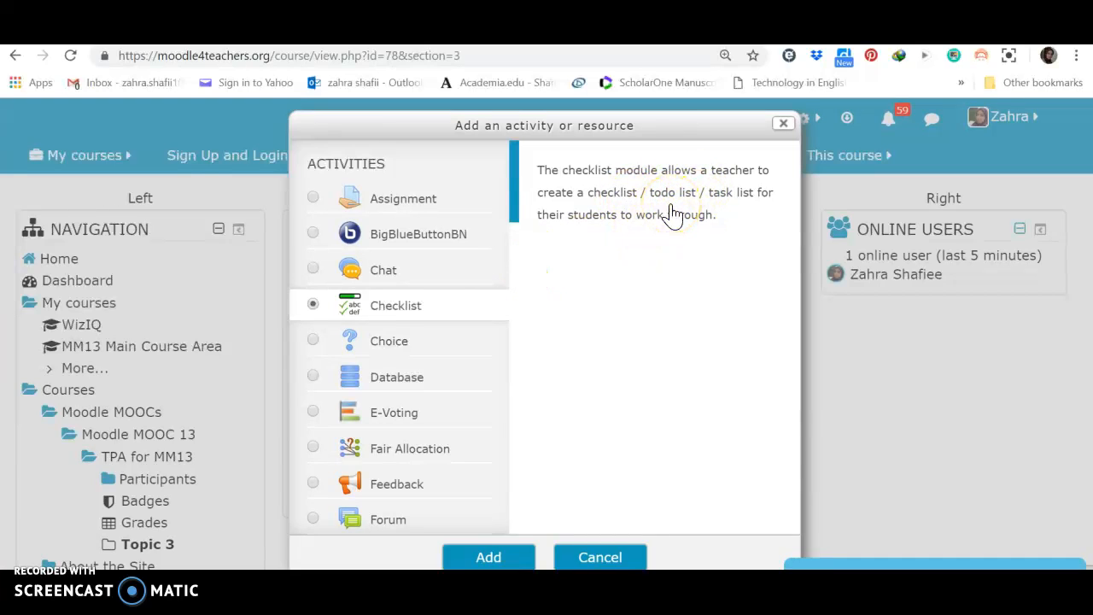
pyautogui.click(413, 350)
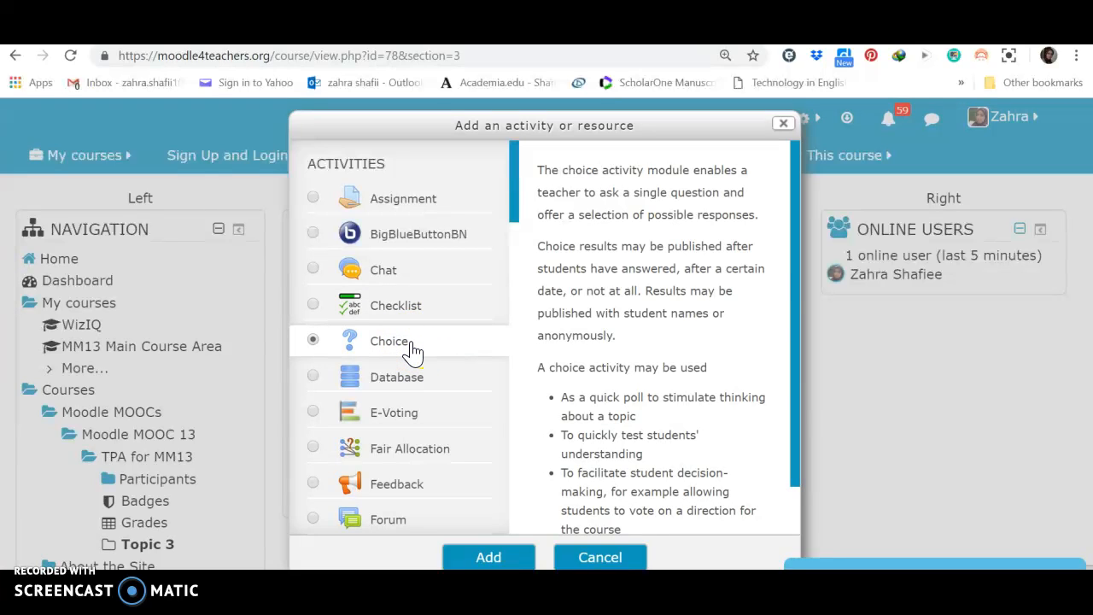
pyautogui.press('Down')
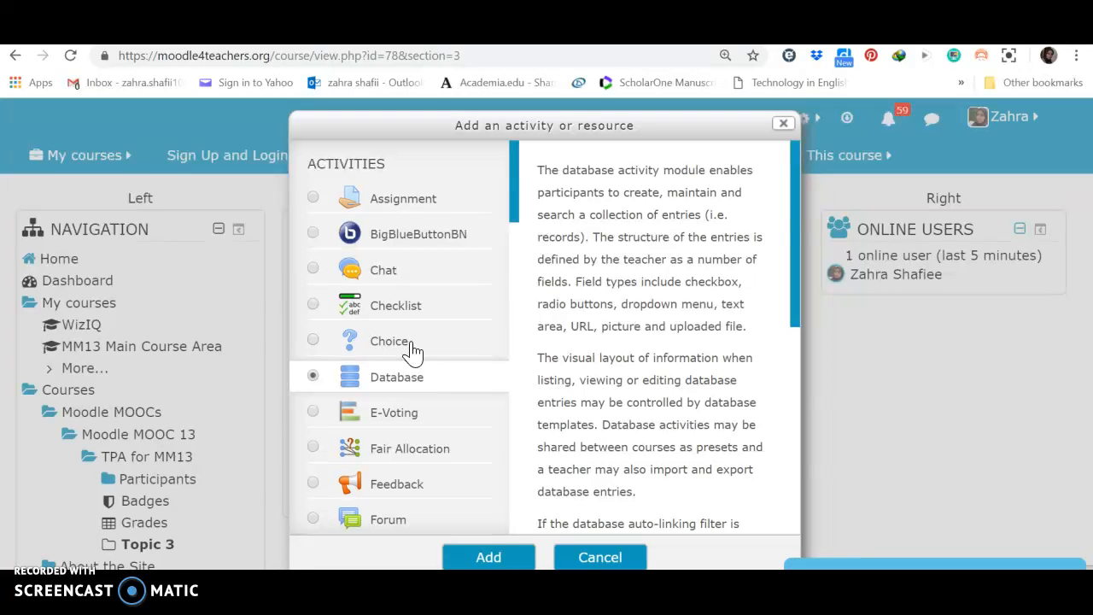
pyautogui.moveTo(796, 329); pyautogui.dragTo(799, 385)
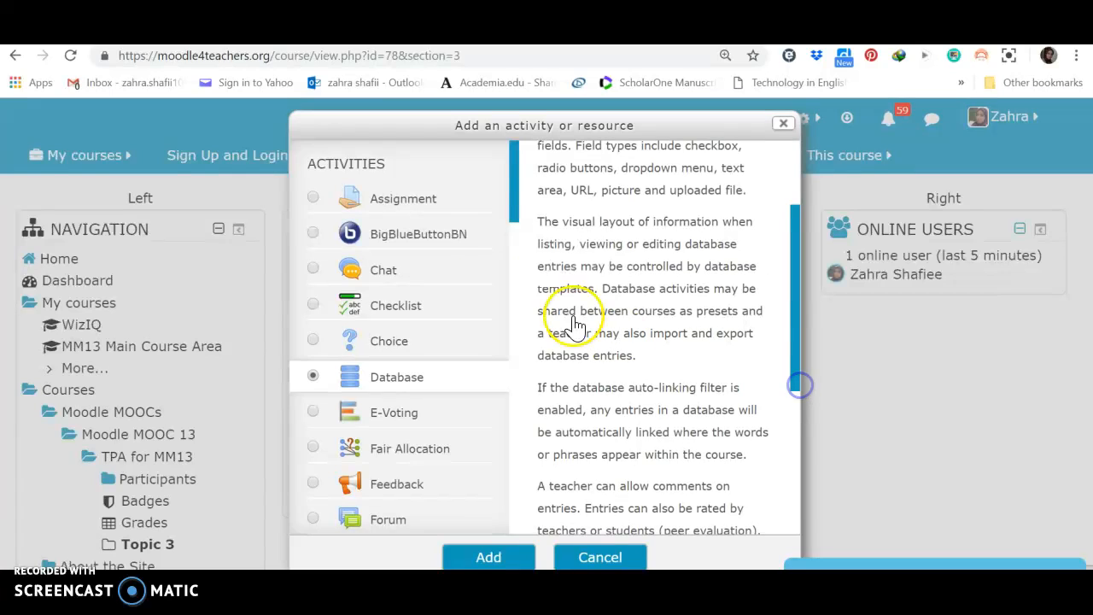
# Review the descriptions of the E-Voting, Fair Allocation, Feedback and Forum activities
pyautogui.moveTo(517, 215); pyautogui.dragTo(516, 260)
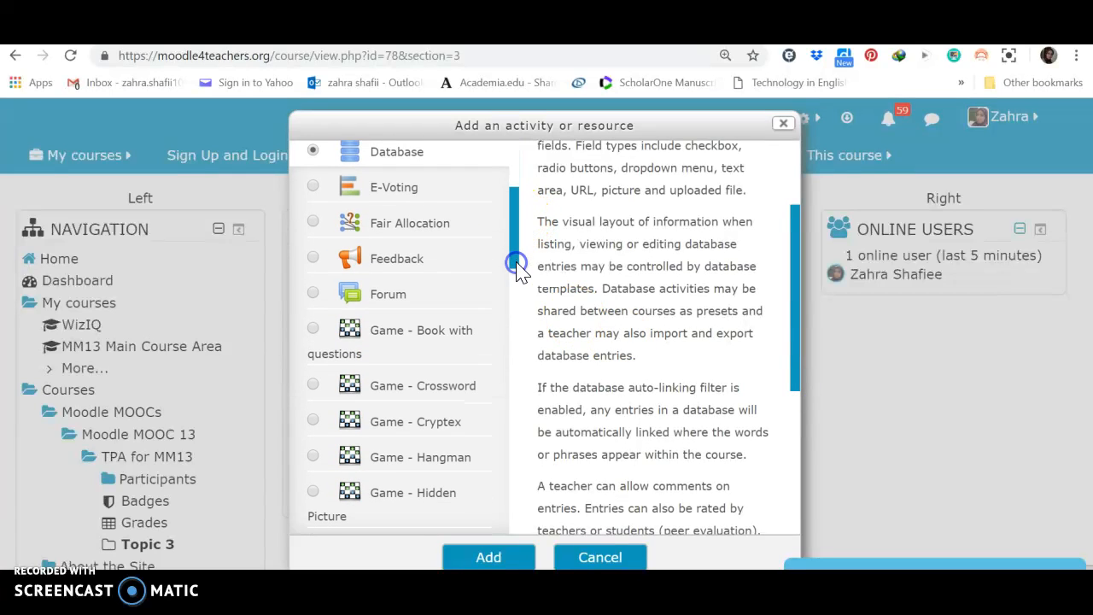
pyautogui.click(430, 199)
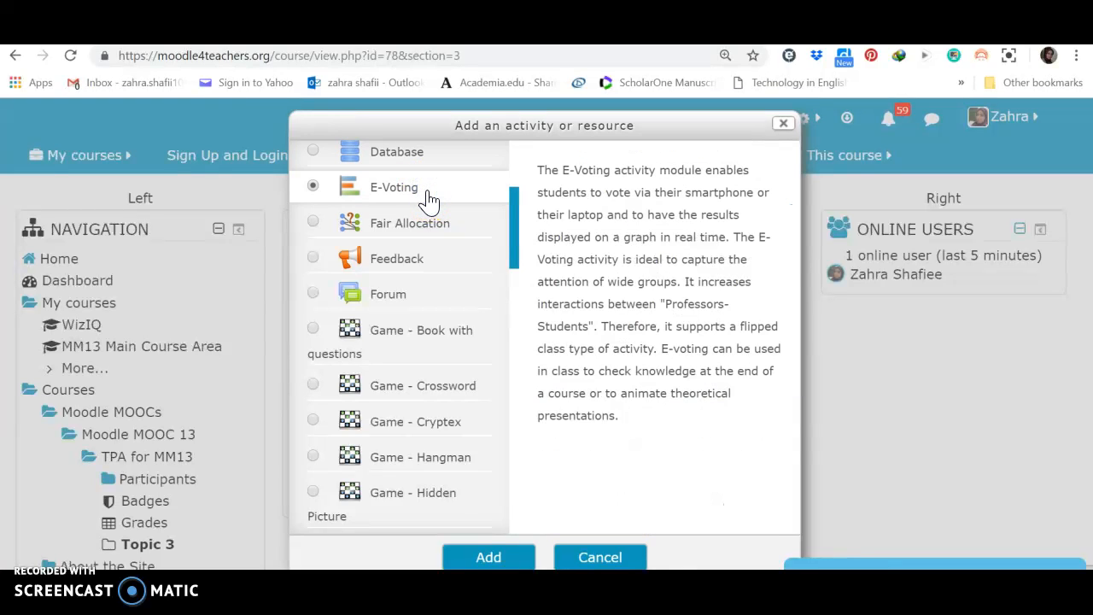
pyautogui.click(411, 226)
pyautogui.click(412, 265)
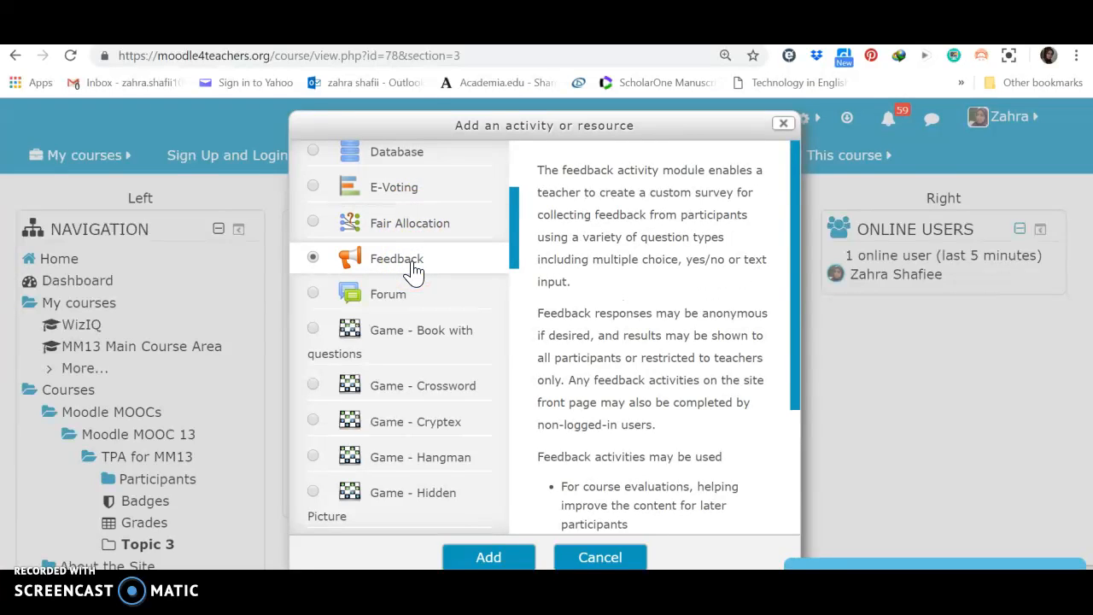
pyautogui.click(403, 297)
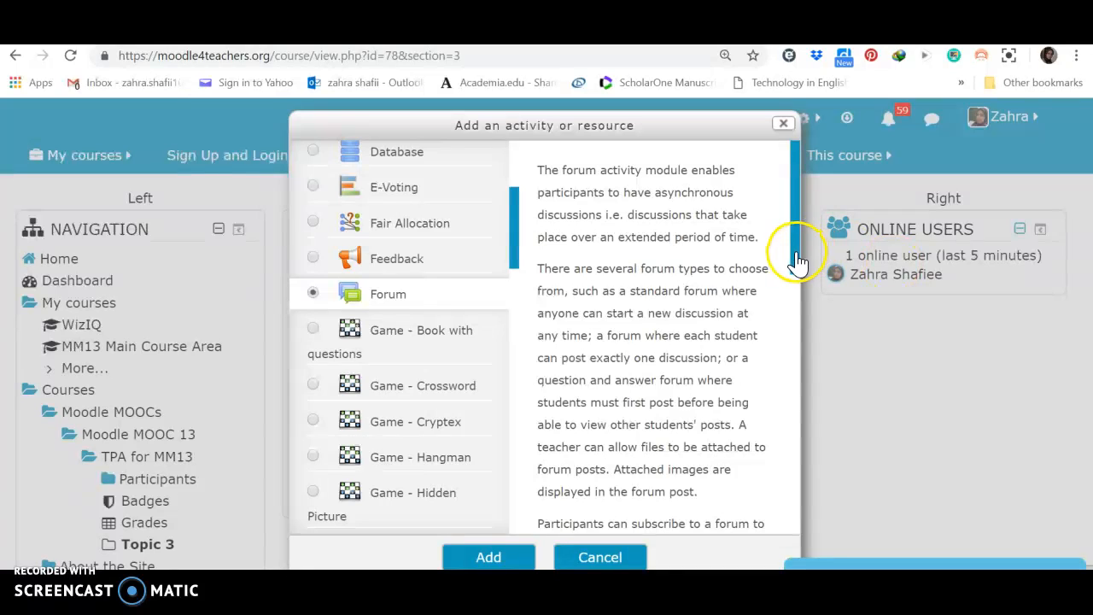
pyautogui.moveTo(795, 260); pyautogui.dragTo(802, 299)
# Look through the remaining activity types, from the games and Glossary through HotPot, Lesson and Quiz to WizIQ Live Class
pyautogui.moveTo(515, 238); pyautogui.dragTo(518, 256)
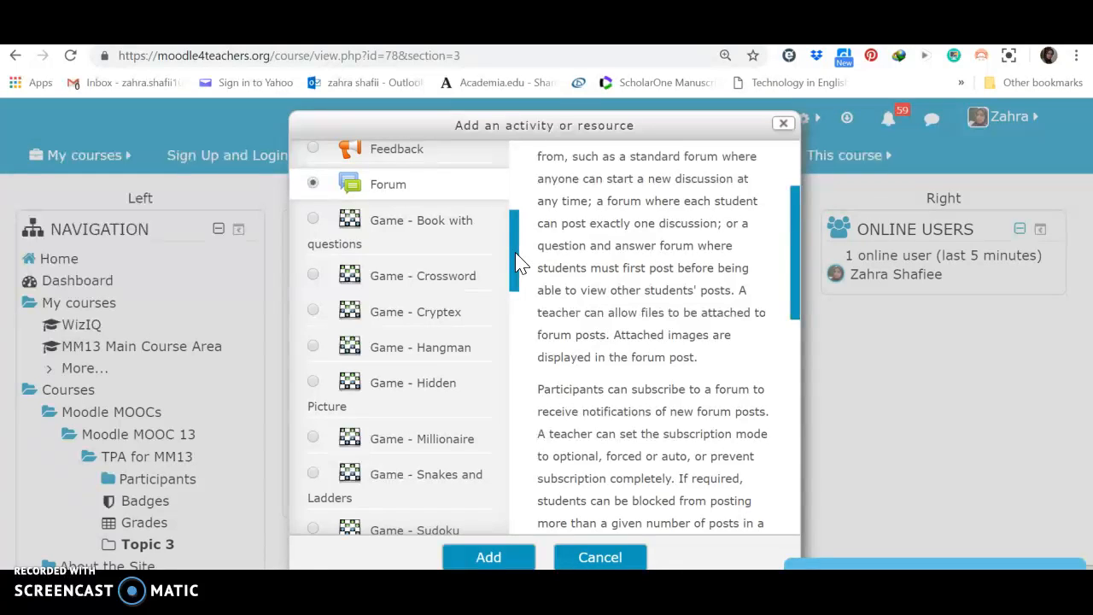
pyautogui.moveTo(517, 256); pyautogui.dragTo(513, 268)
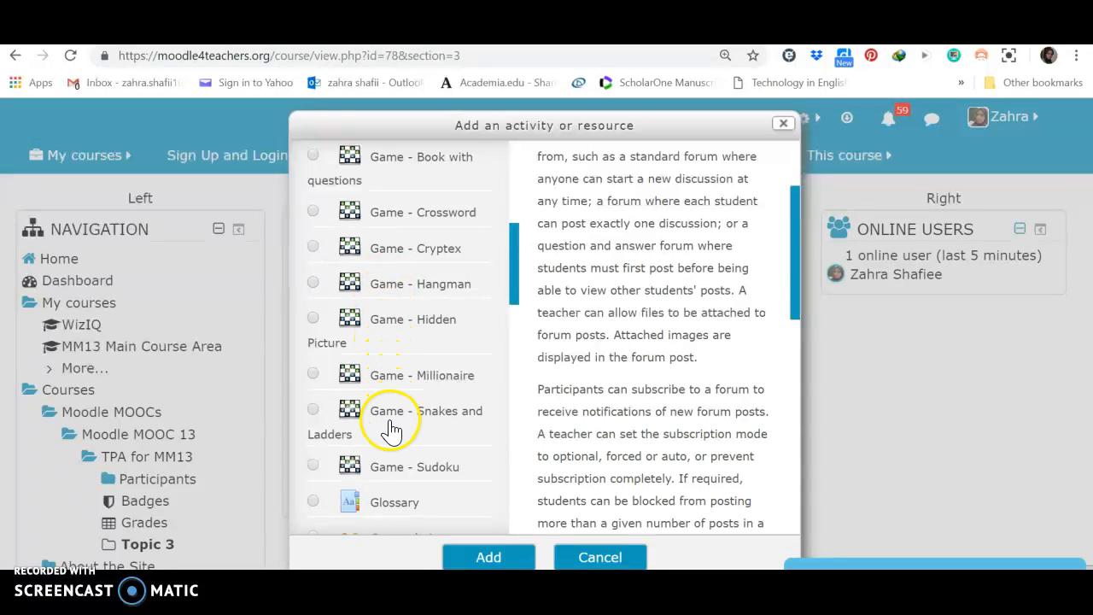
pyautogui.moveTo(515, 296); pyautogui.dragTo(523, 367)
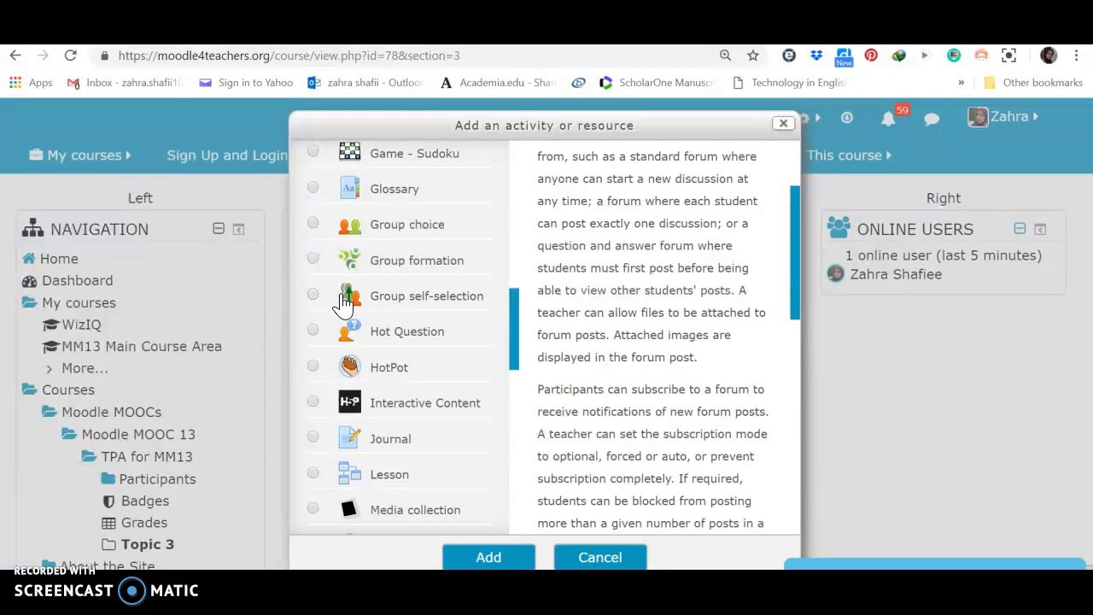
pyautogui.click(391, 374)
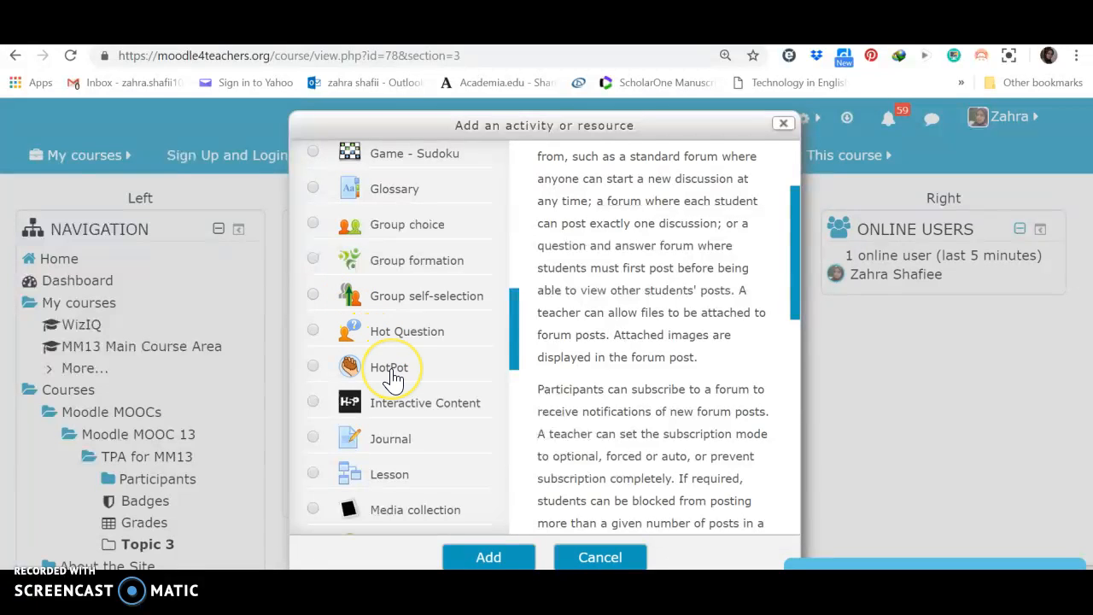
pyautogui.click(517, 360)
pyautogui.moveTo(517, 360); pyautogui.dragTo(517, 386)
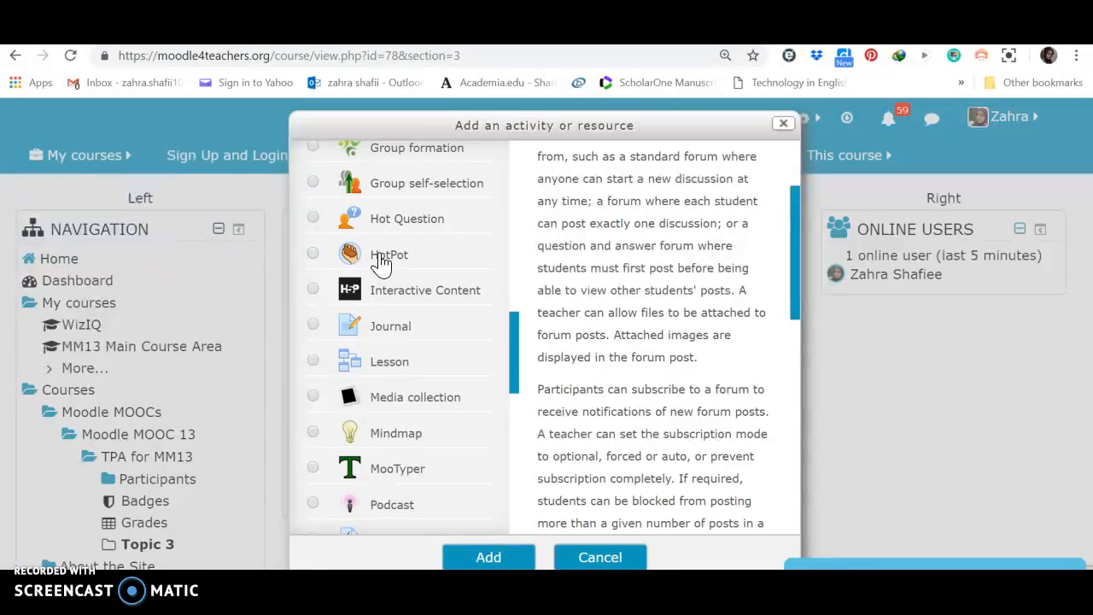
pyautogui.click(389, 286)
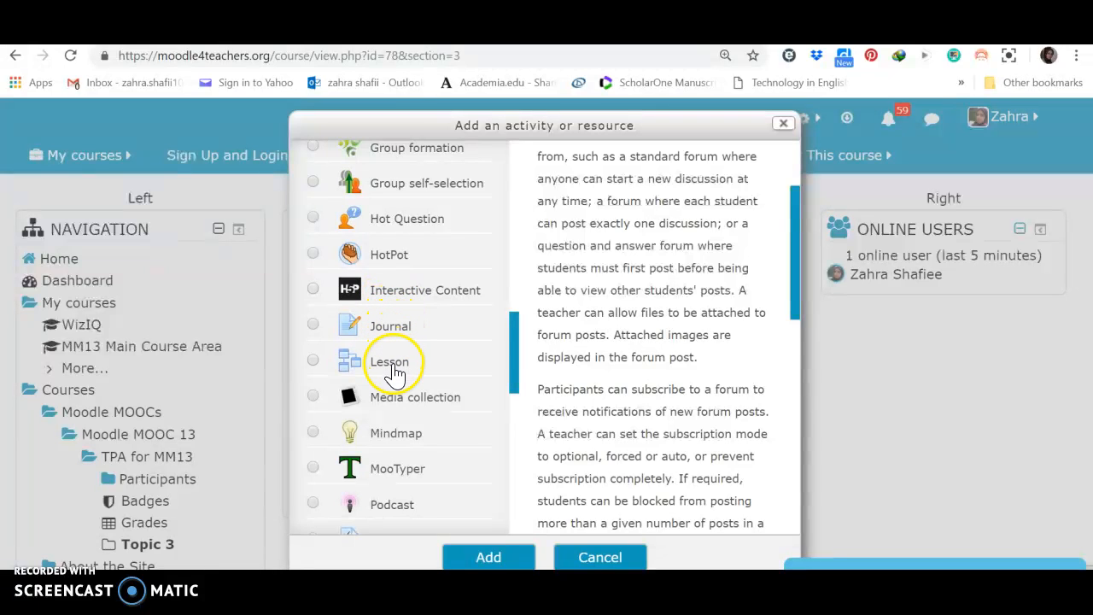
pyautogui.moveTo(517, 386); pyautogui.dragTo(514, 422)
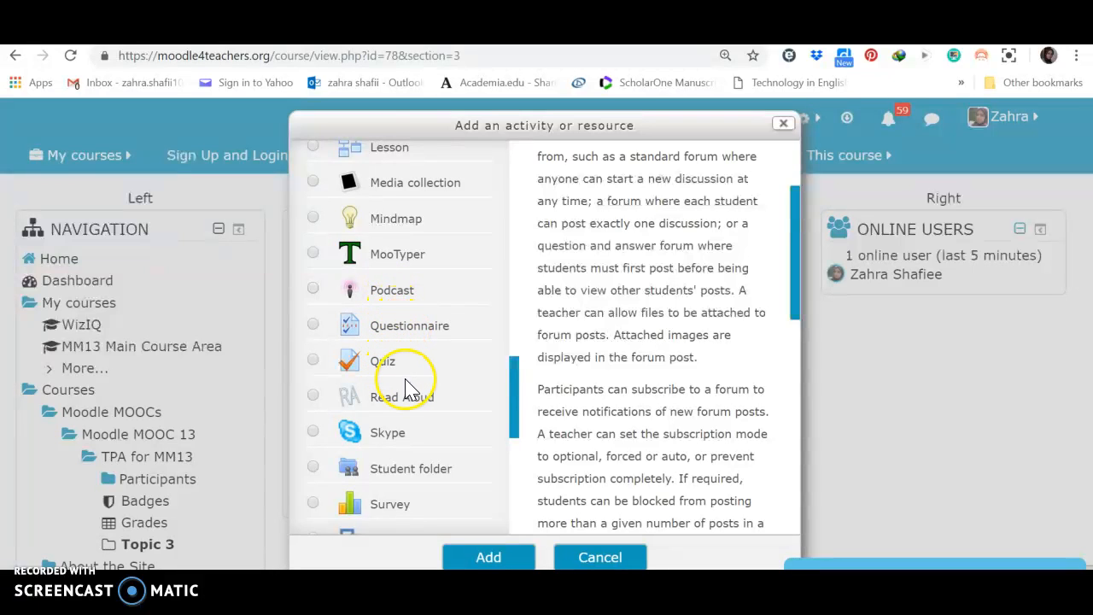
pyautogui.moveTo(514, 427); pyautogui.dragTo(515, 470)
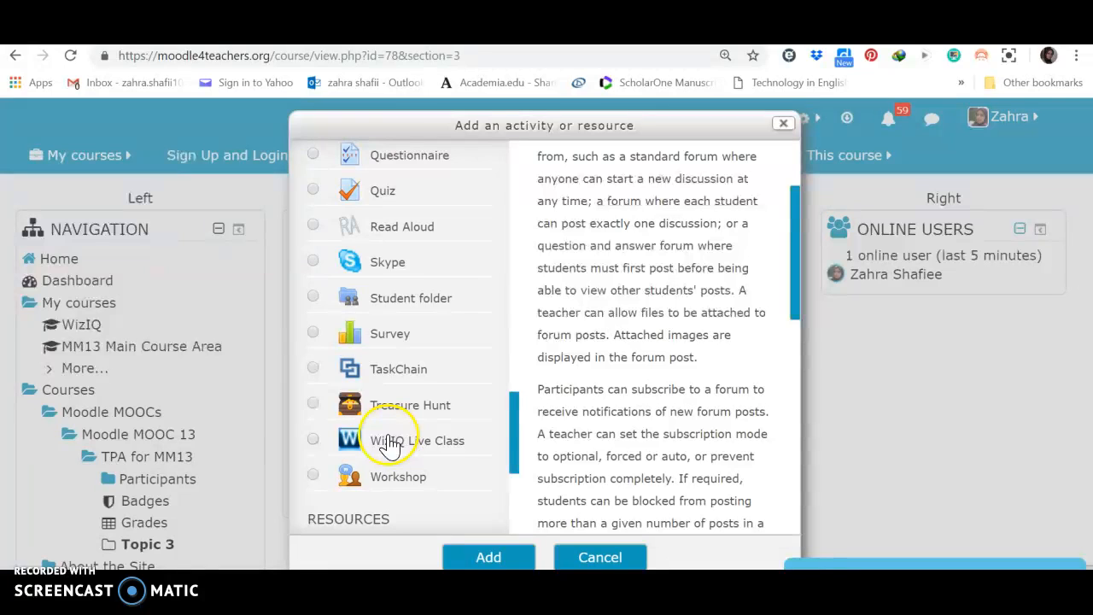
# Add a Workshop activity to Topic 3
pyautogui.click(515, 463)
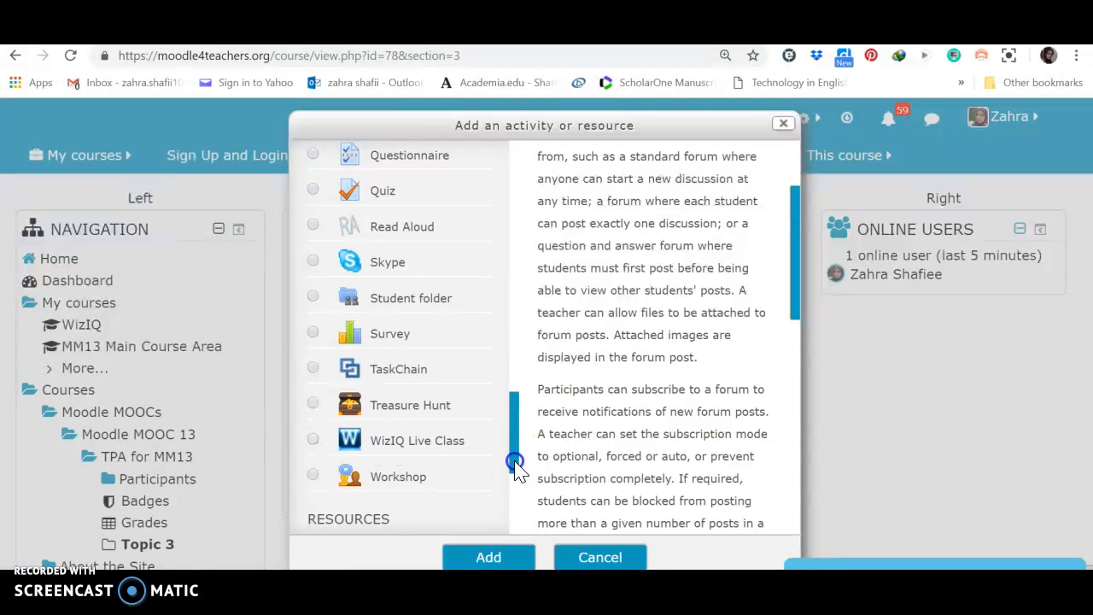
pyautogui.moveTo(515, 463); pyautogui.dragTo(517, 507)
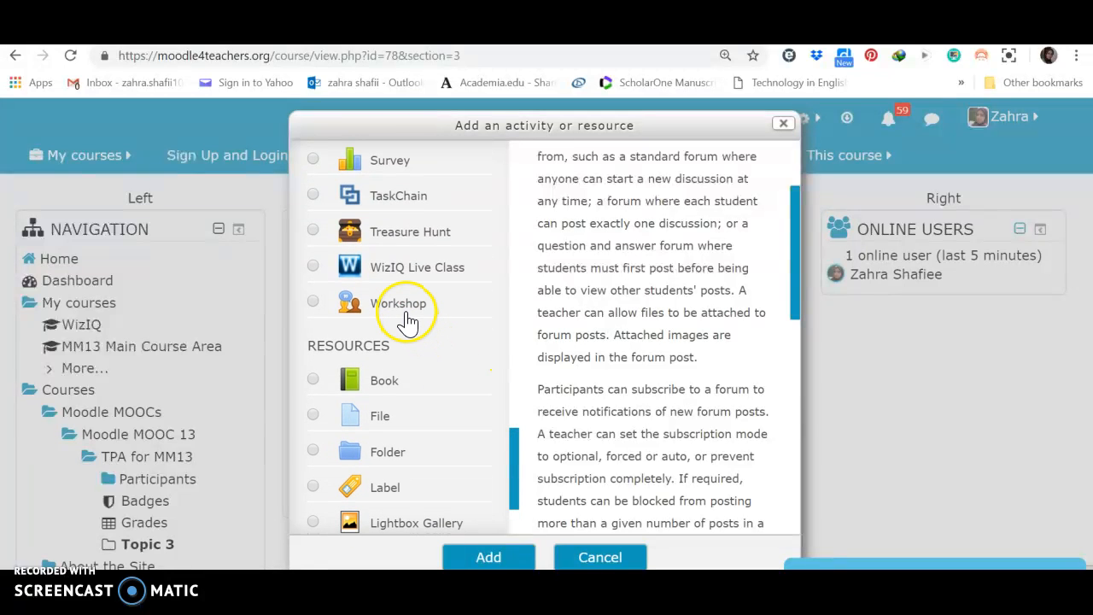
pyautogui.click(389, 305)
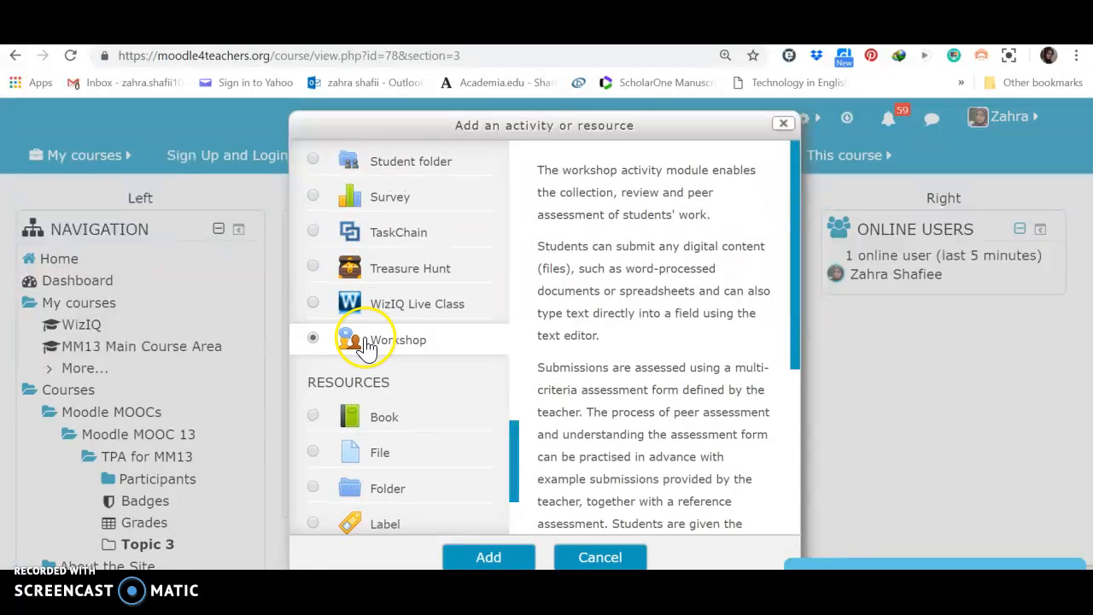
pyautogui.click(489, 557)
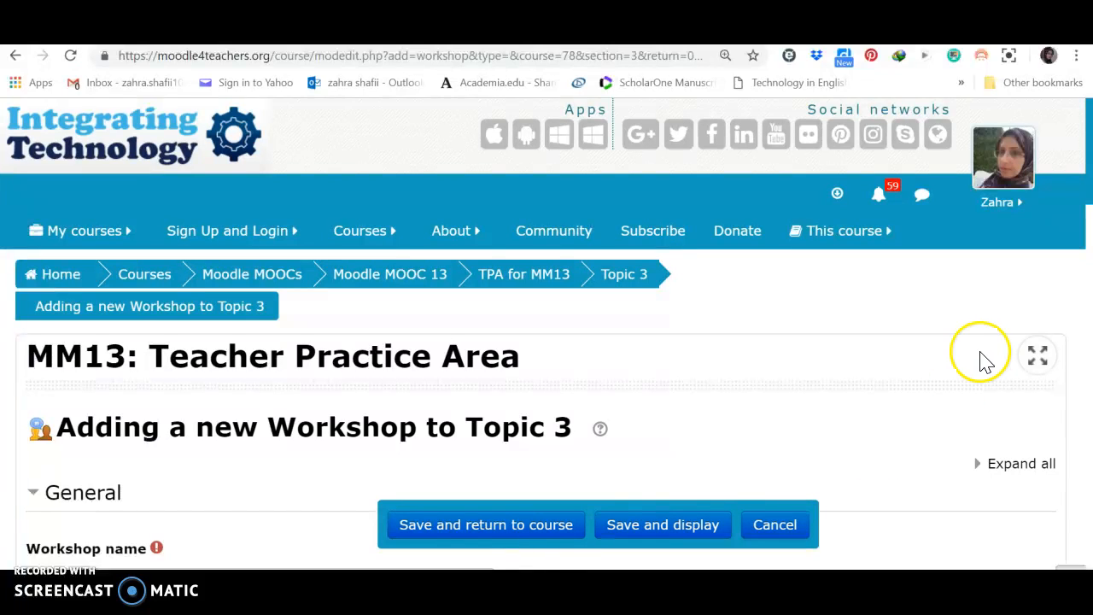
# Name the new workshop "Workshop 1" in its general settings
pyautogui.scroll(-1, 871, 394)
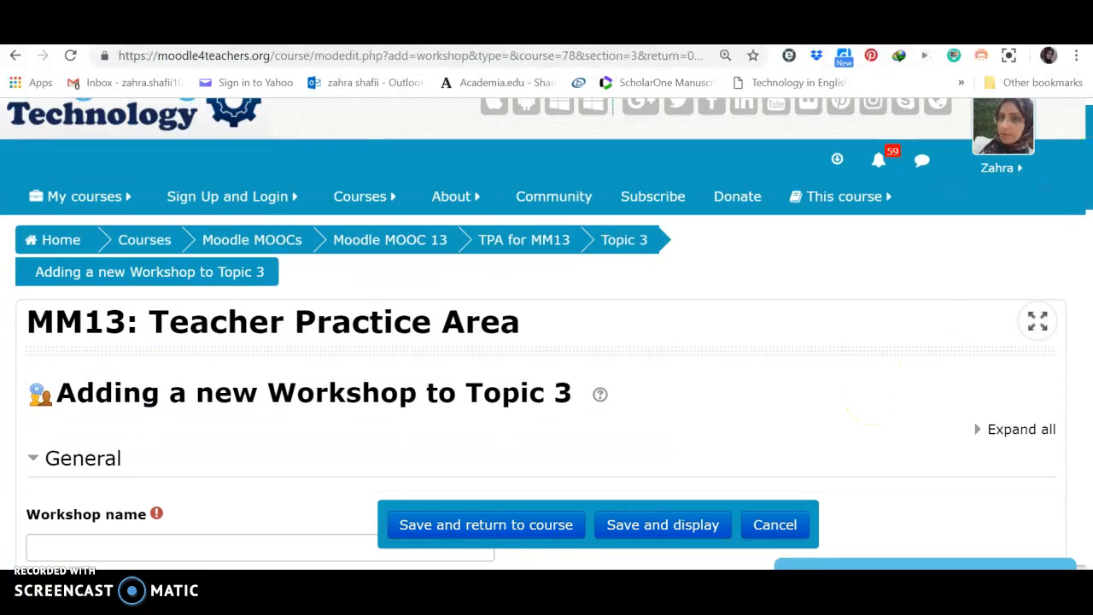
pyautogui.moveTo(1089, 181); pyautogui.dragTo(1089, 238)
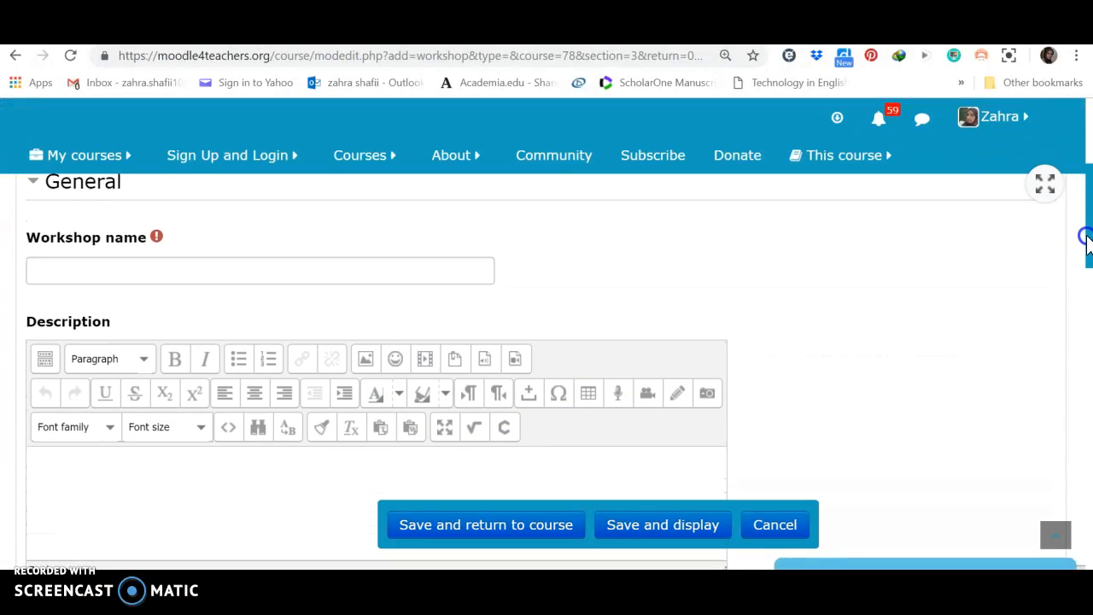
pyautogui.click(97, 268)
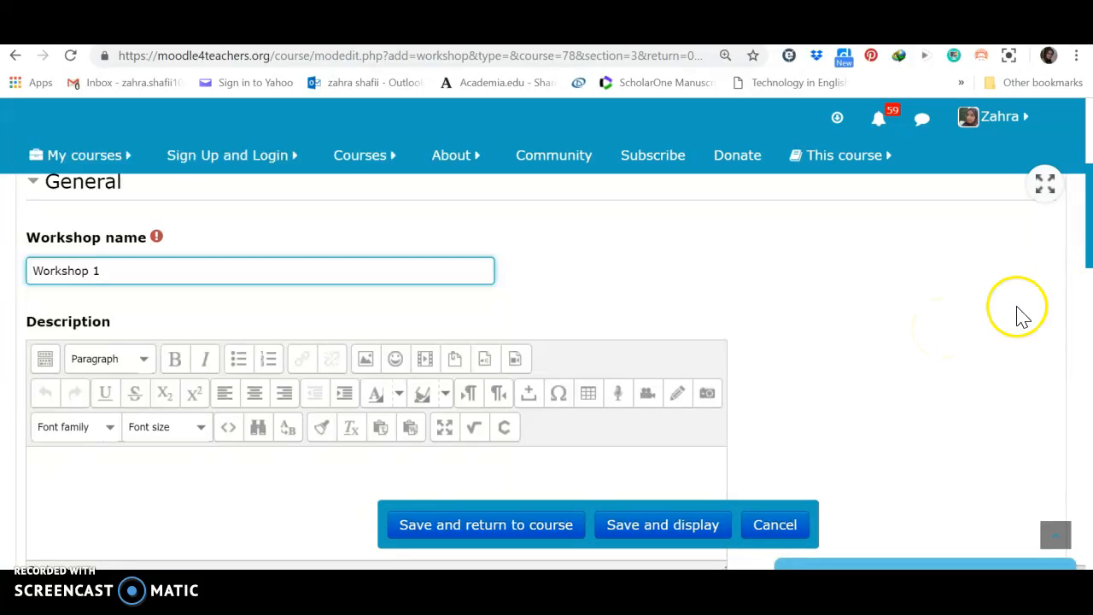
pyautogui.moveTo(1086, 269); pyautogui.dragTo(1088, 333)
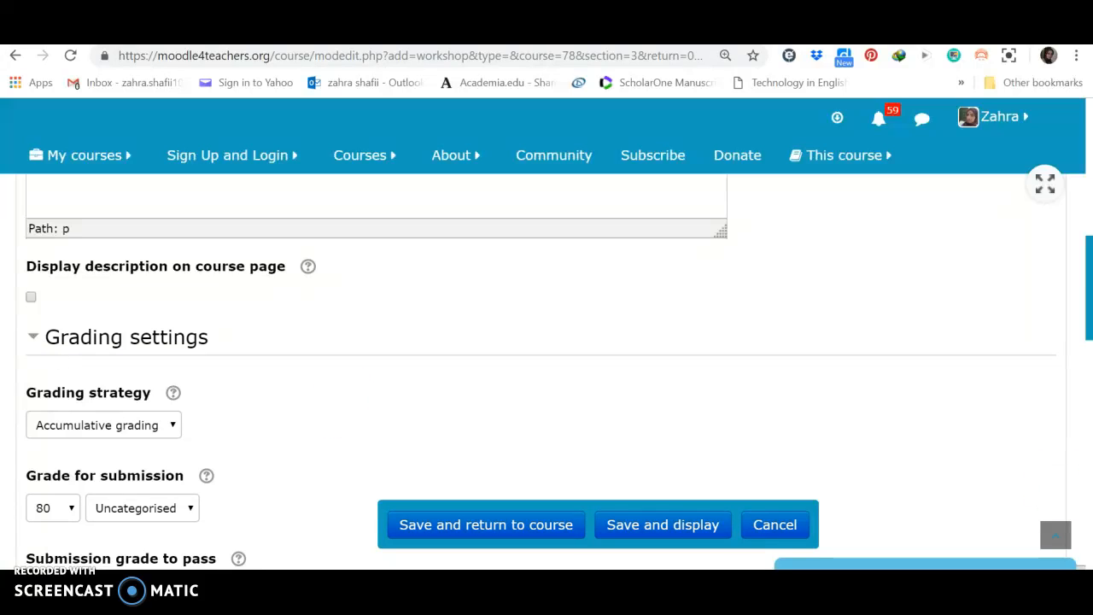
# Review the workshop's grading settings, including the grading strategy options, submission and assessment grades, grades to pass and decimal places
pyautogui.moveTo(1089, 327); pyautogui.dragTo(1088, 354)
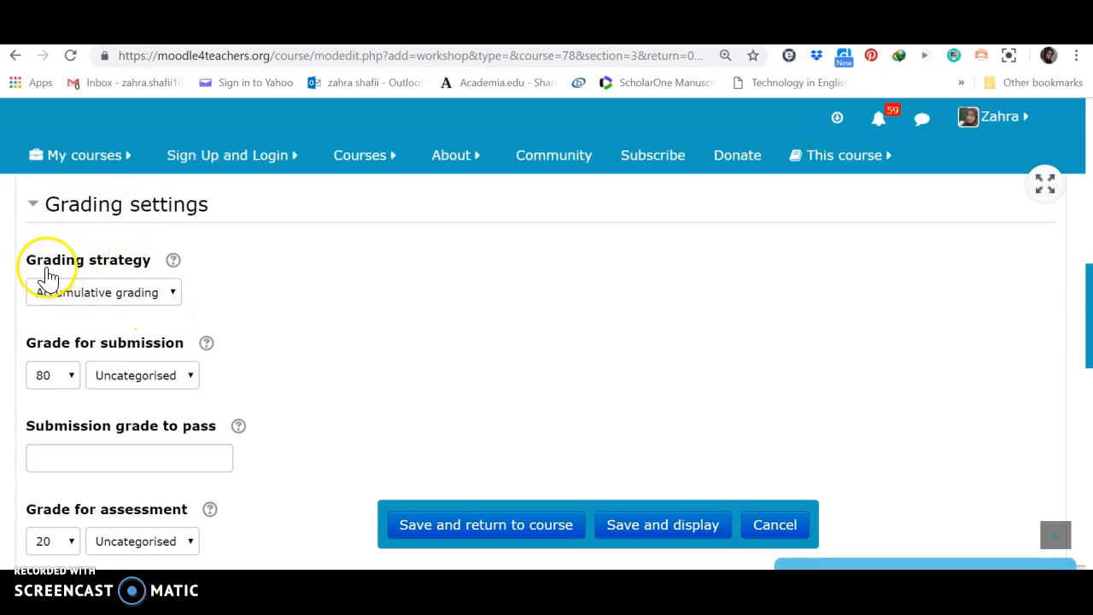
pyautogui.click(175, 295)
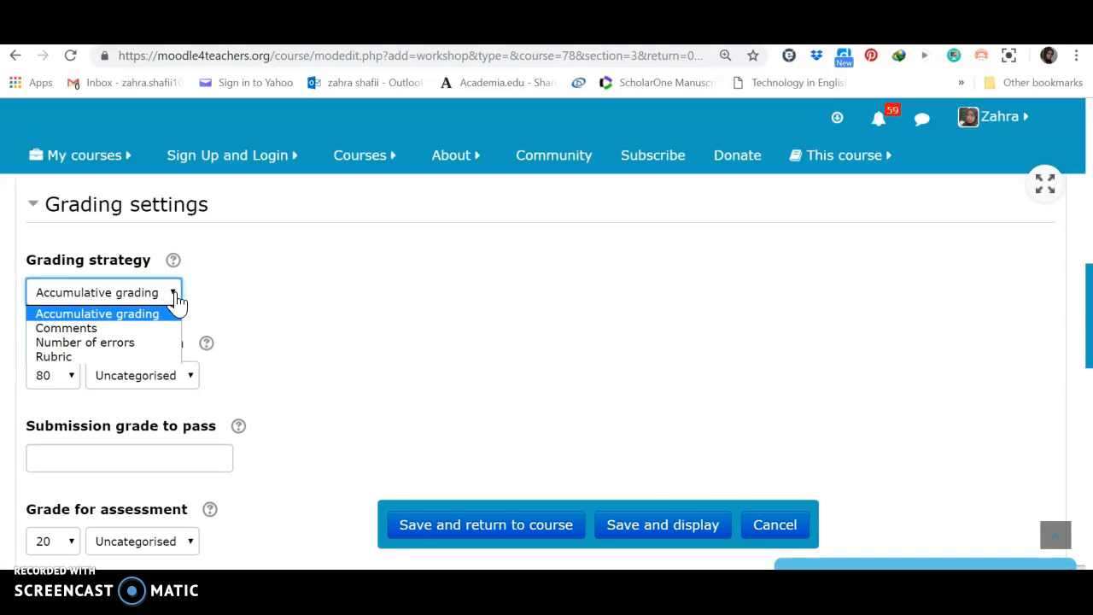
pyautogui.click(174, 294)
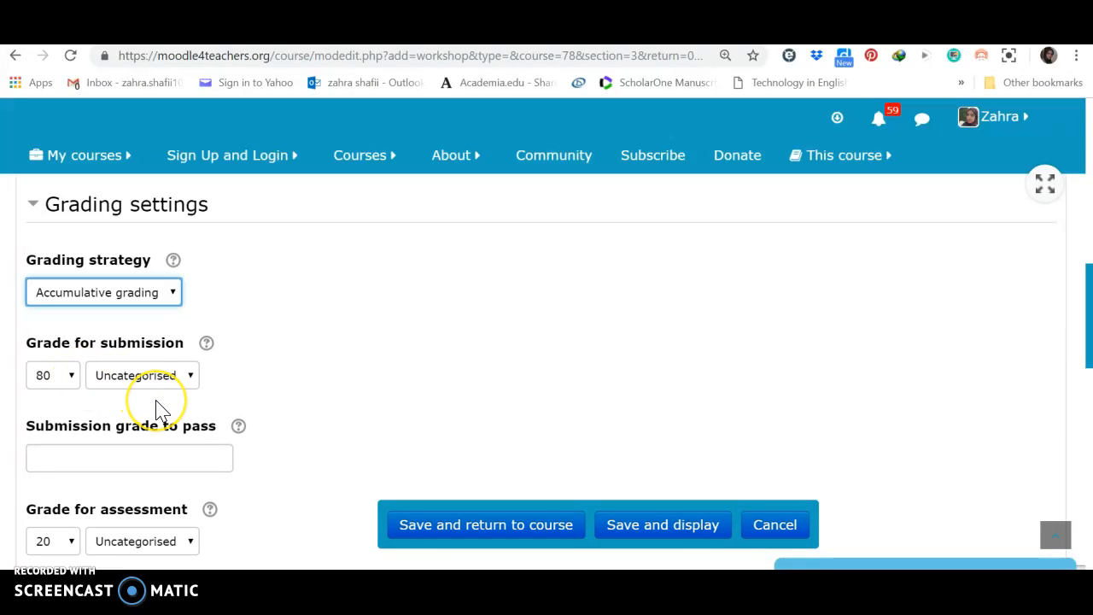
pyautogui.click(306, 428)
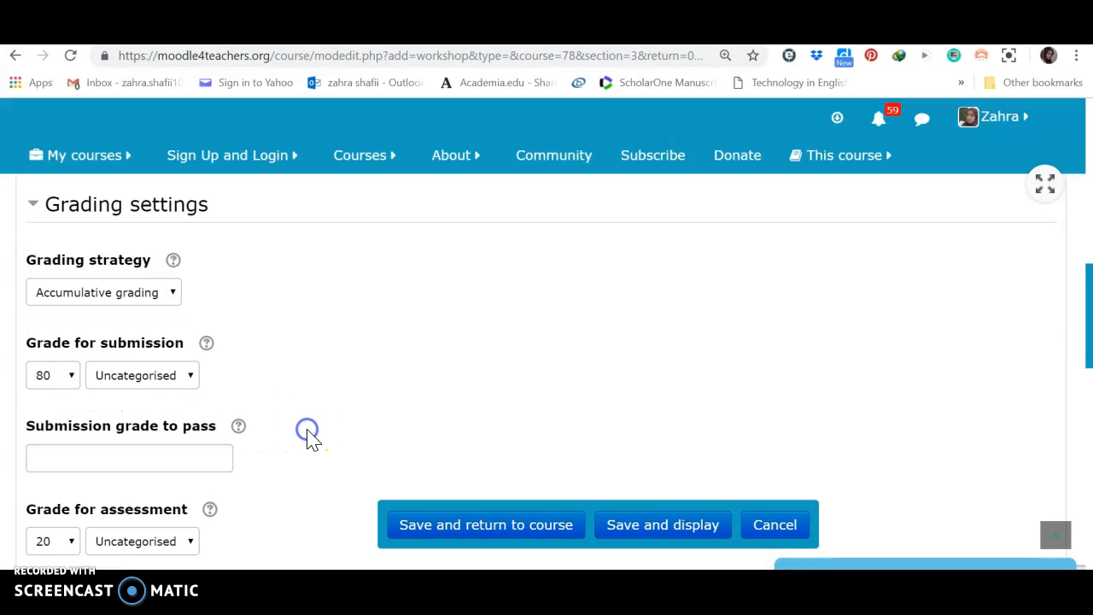
pyautogui.scroll(-1, 309, 434)
pyautogui.scroll(-1, 312, 439)
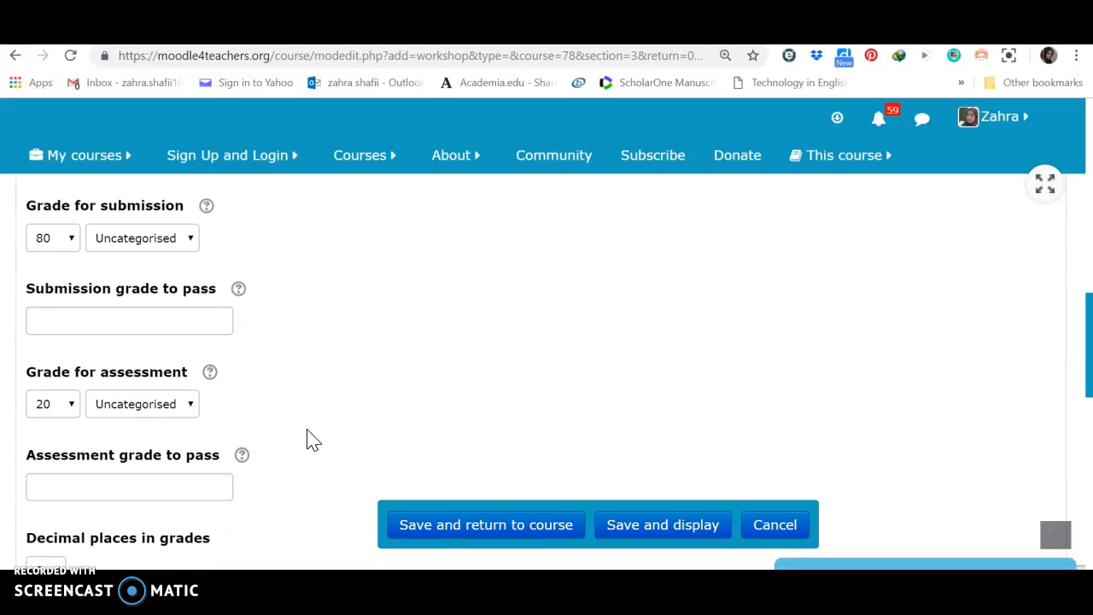
pyautogui.scroll(-1, 312, 440)
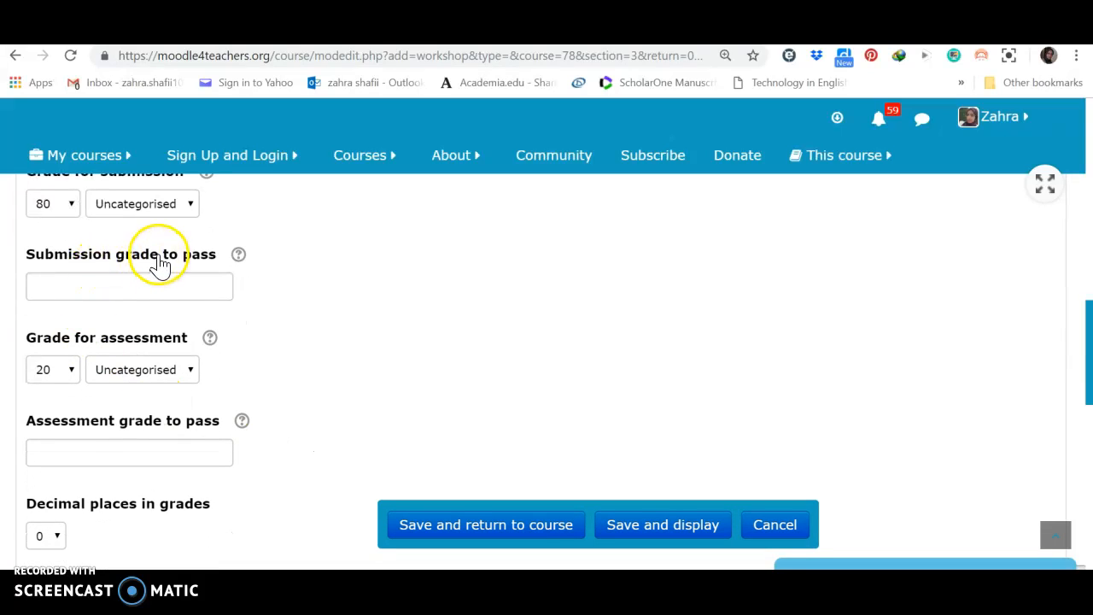
pyautogui.click(364, 382)
pyautogui.scroll(-3, 365, 382)
pyautogui.scroll(-3, 364, 382)
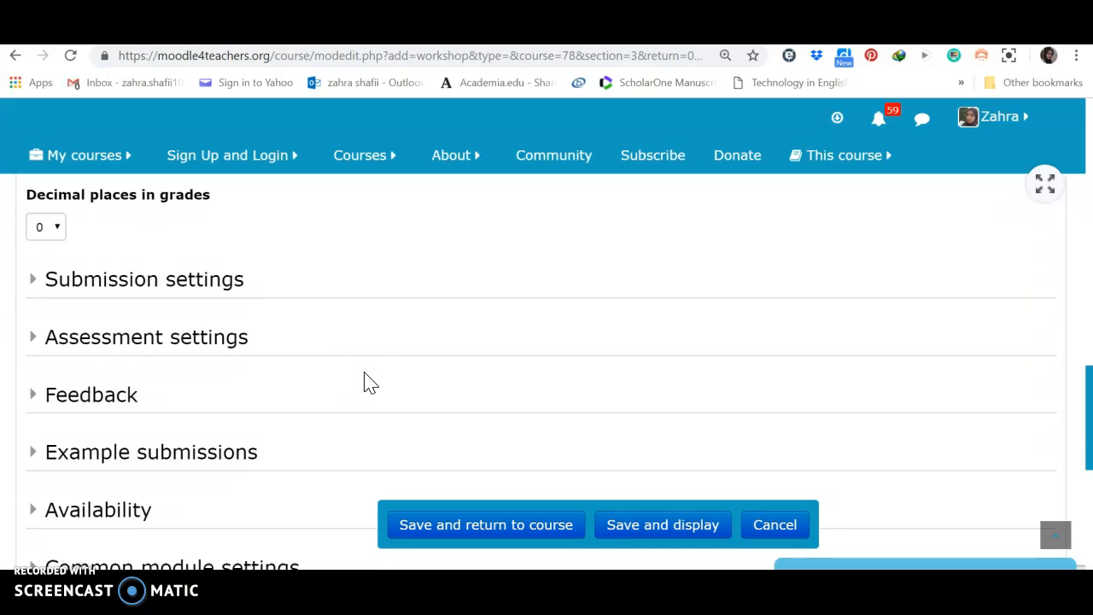
# Expand and review the workshop's Submission settings and Assessment settings sections
pyautogui.click(159, 283)
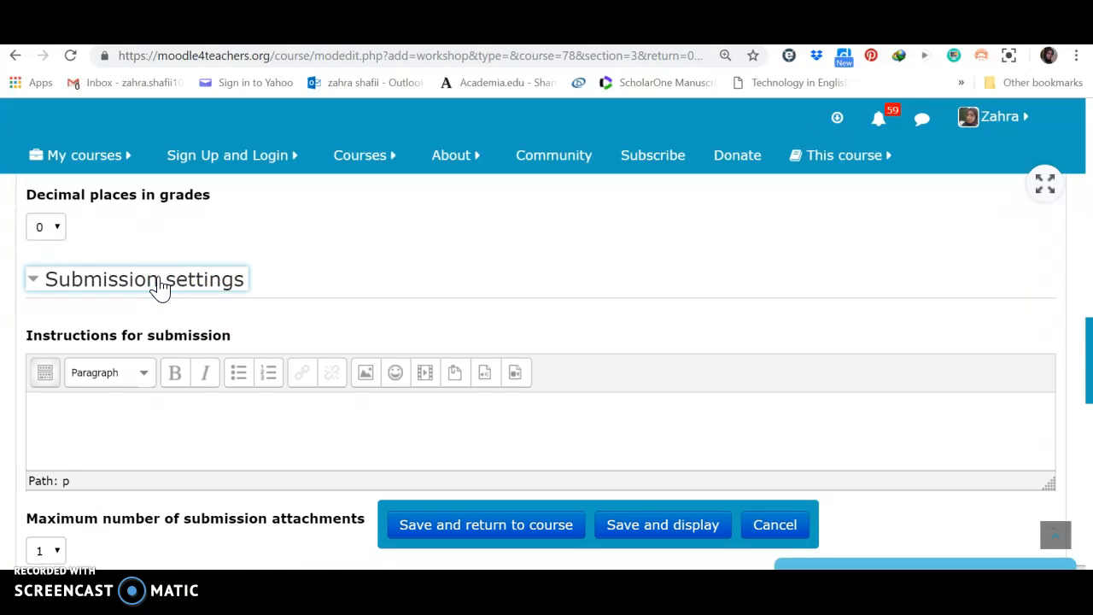
pyautogui.scroll(-4, 159, 286)
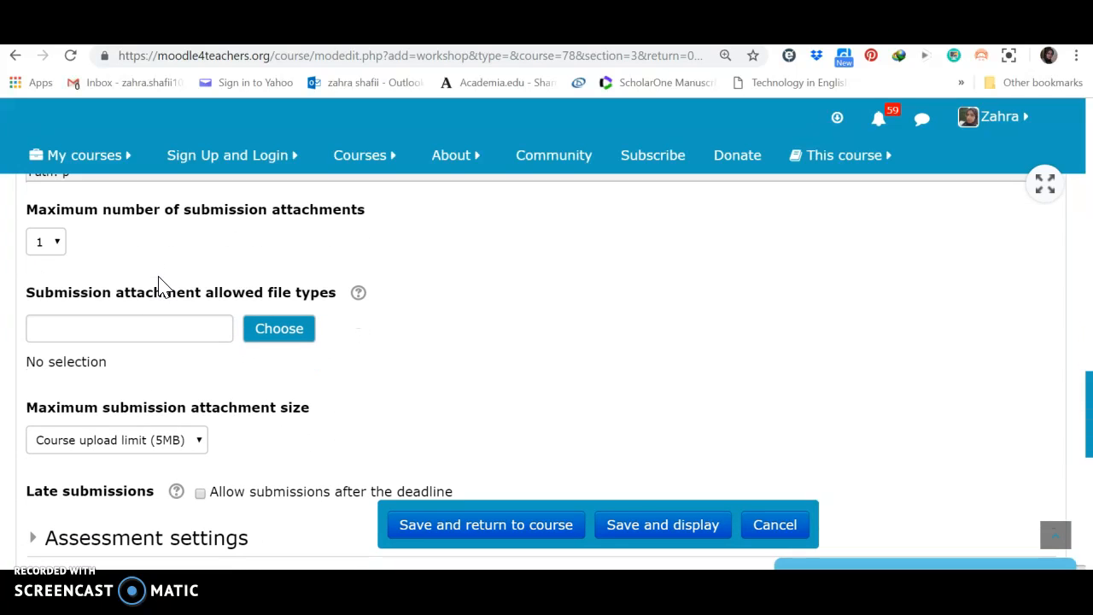
pyautogui.scroll(-4, 162, 286)
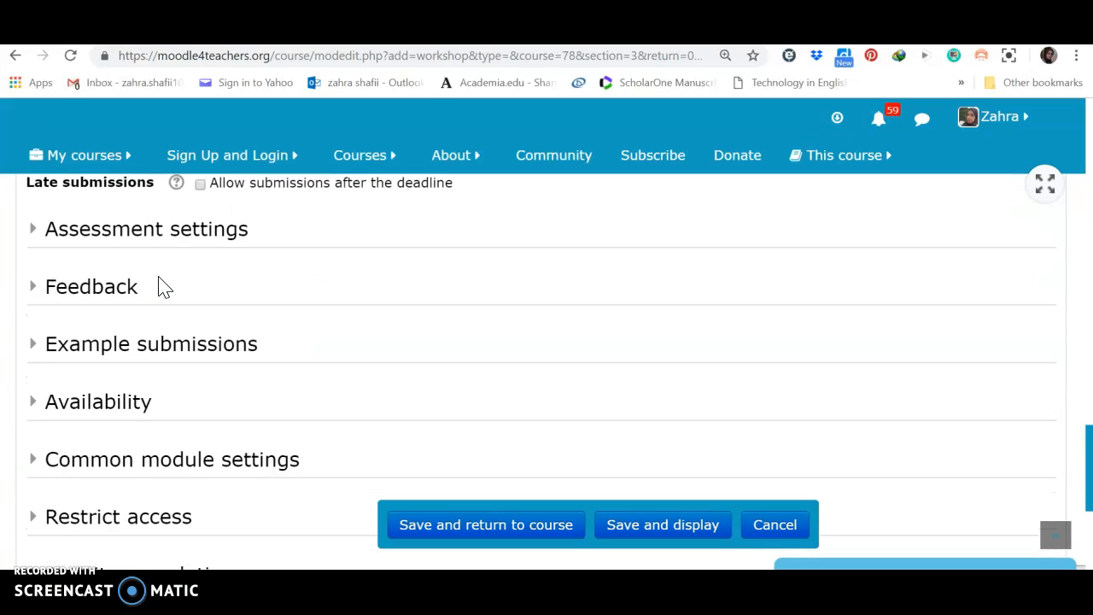
pyautogui.click(188, 241)
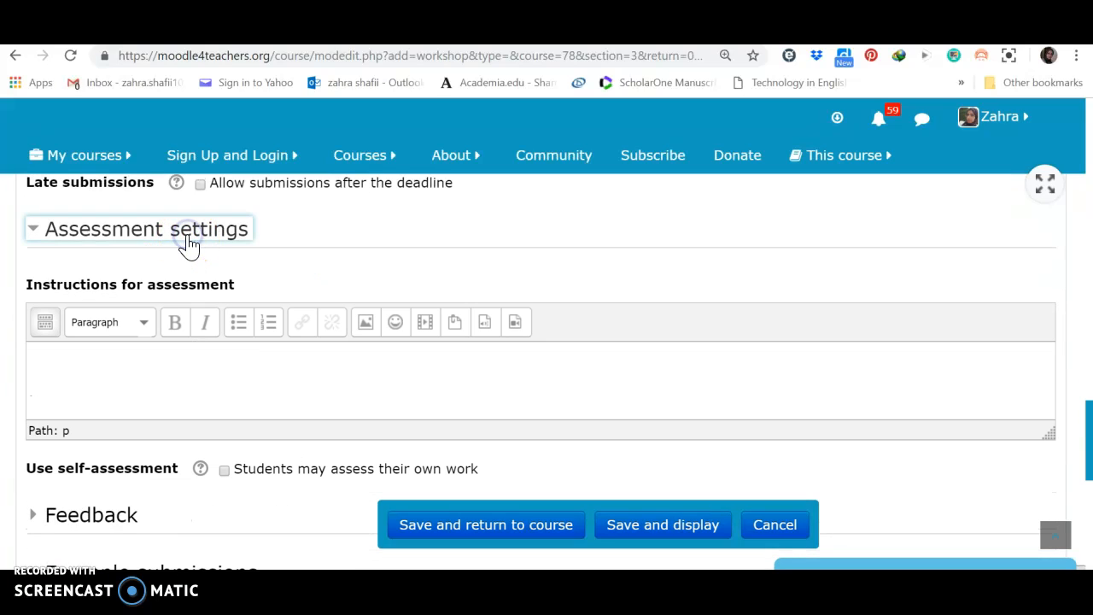
pyautogui.scroll(-2, 188, 243)
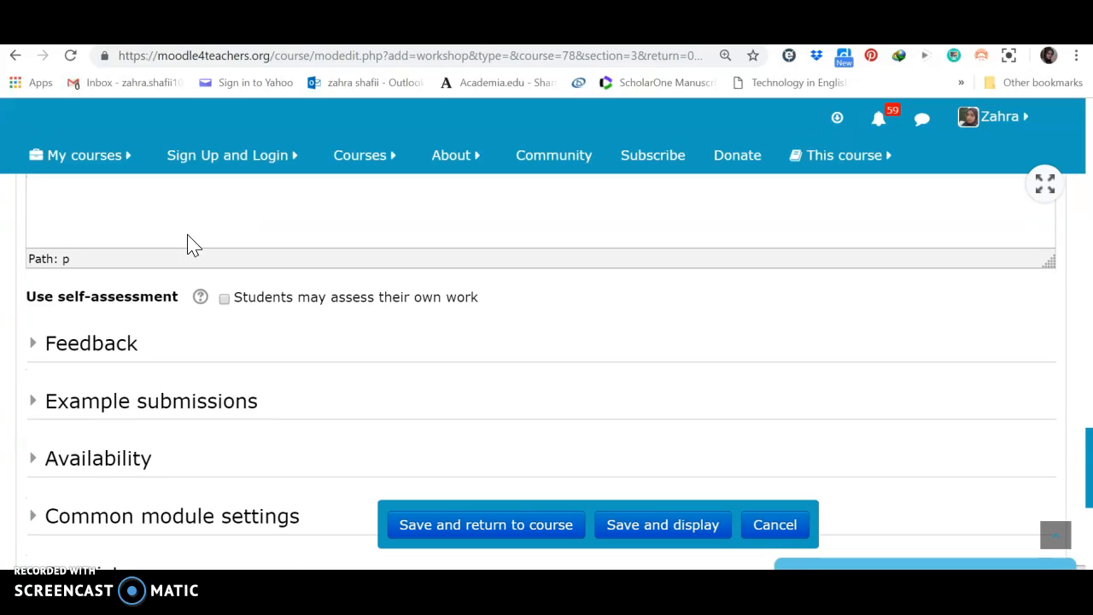
# Expand the workshop's Feedback section and review its feedback mode, attachment and conclusion settings
pyautogui.click(114, 346)
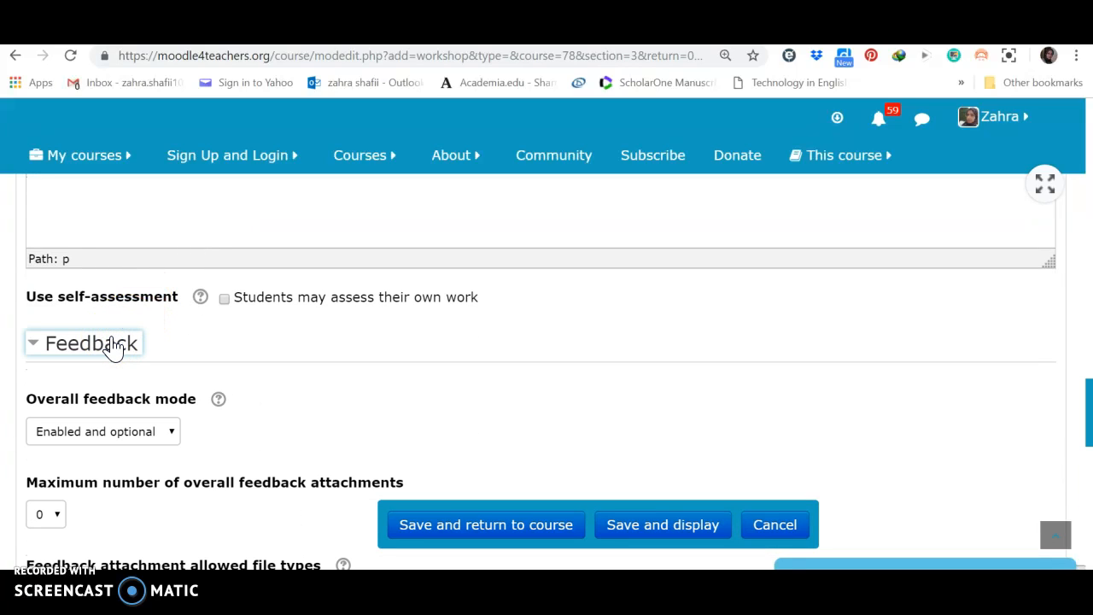
pyautogui.scroll(-2, 116, 346)
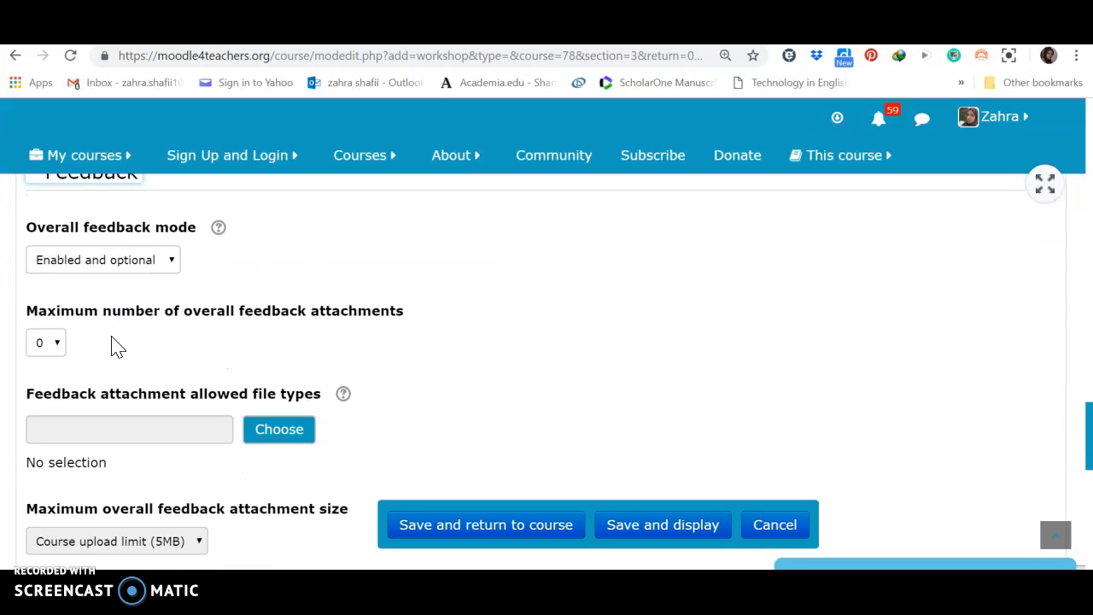
pyautogui.scroll(-3, 118, 346)
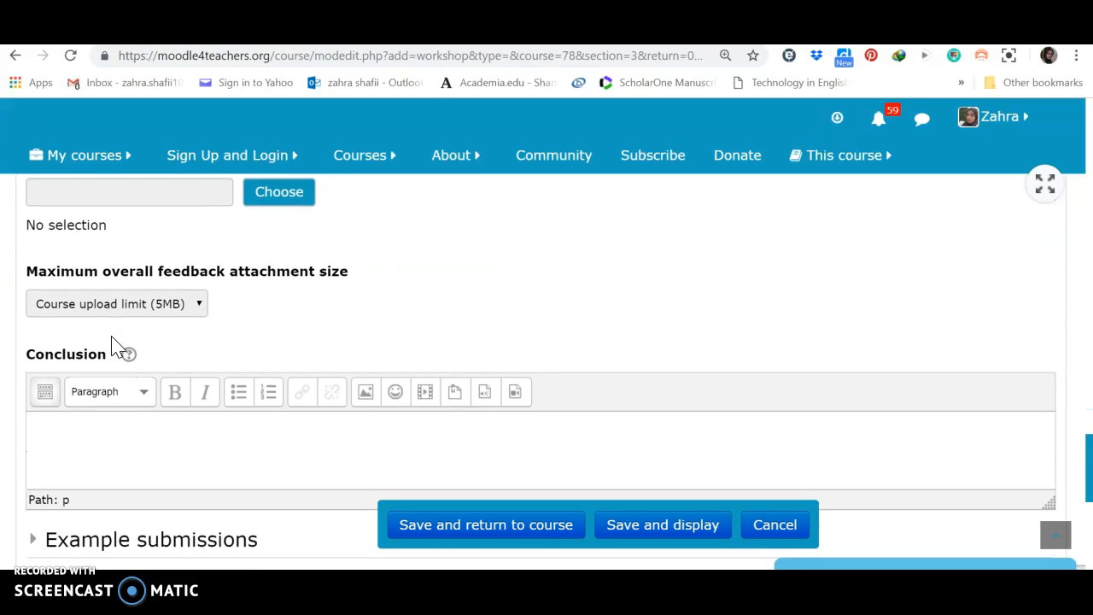
pyautogui.scroll(-3, 115, 345)
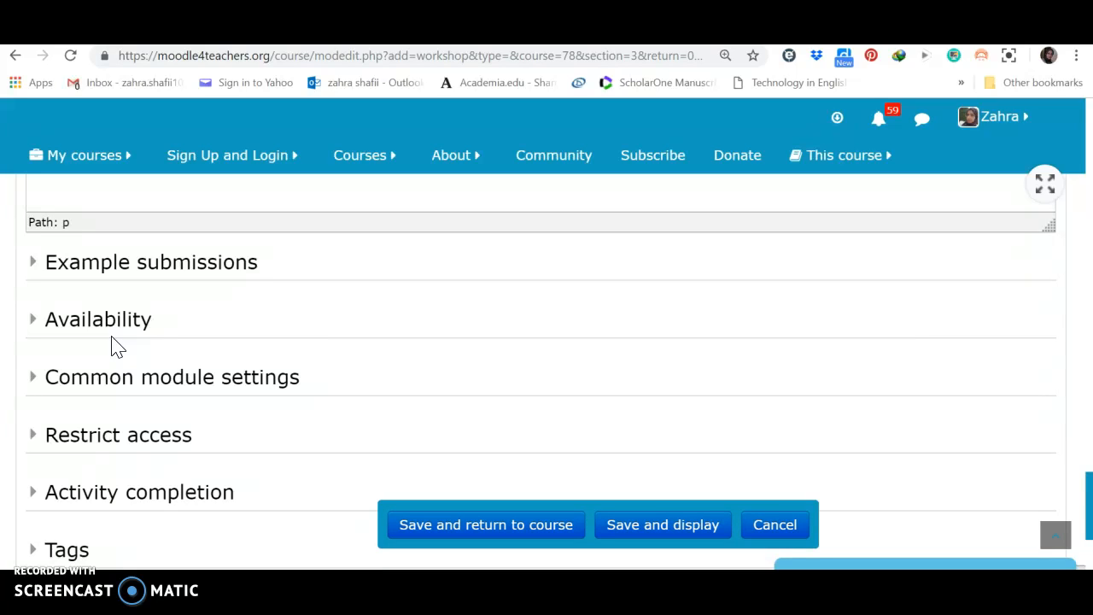
# Save Workshop 1 with its current settings, return to the course and find it listed in Topic 3
pyautogui.scroll(-1, 118, 345)
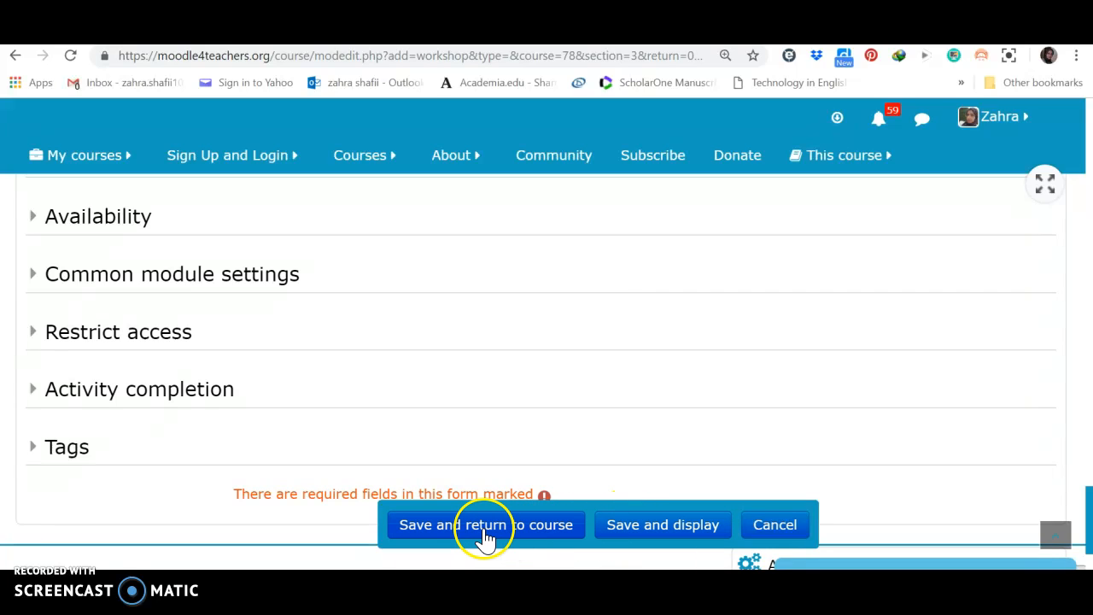
pyautogui.click(553, 536)
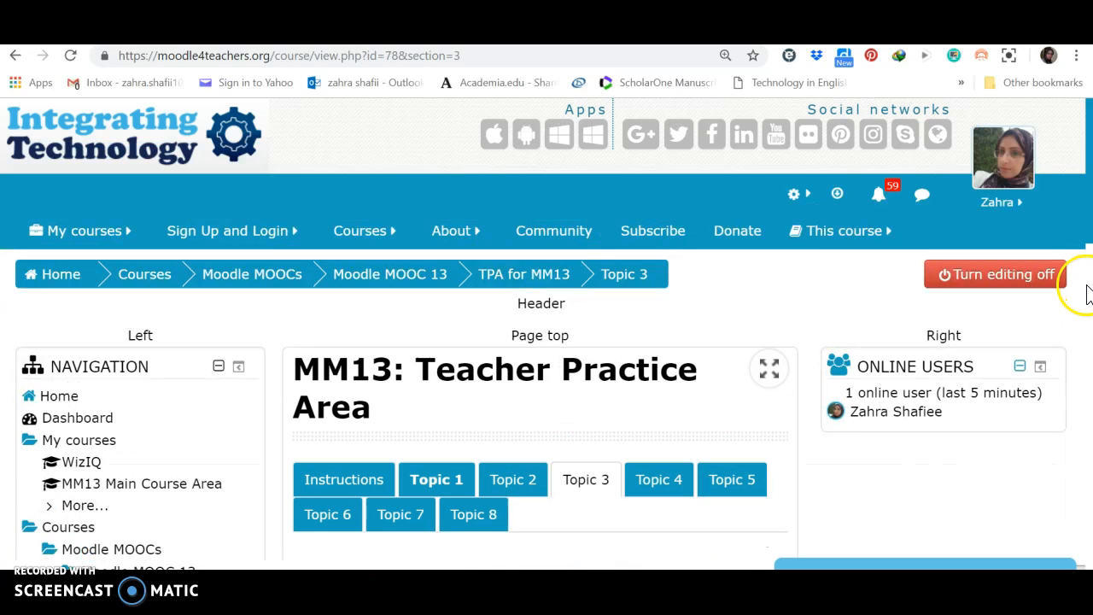
pyautogui.scroll(-3, 1086, 294)
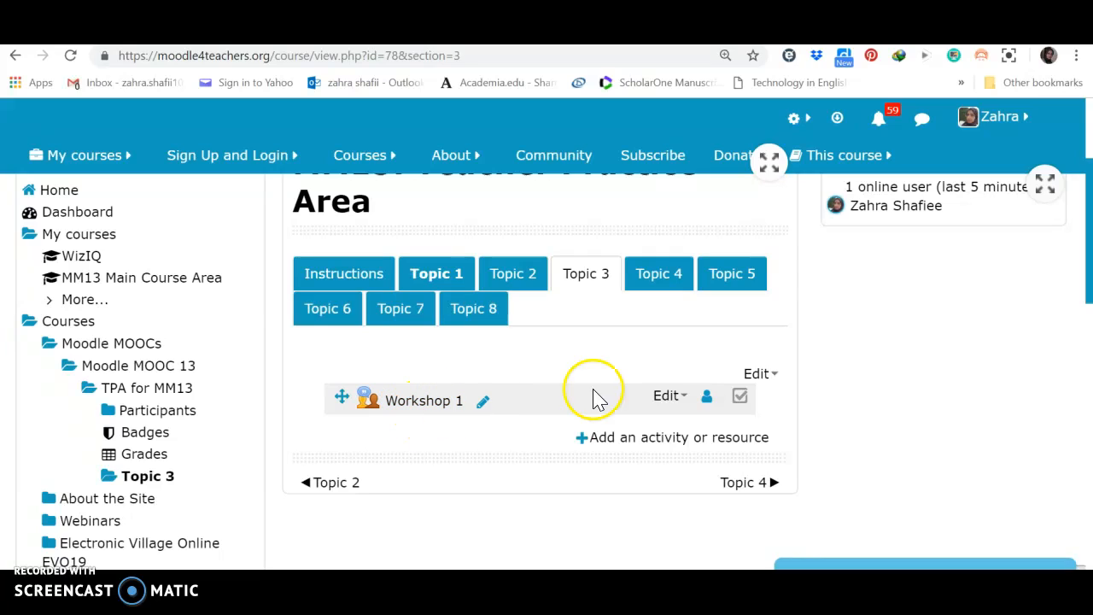
# Delete the Workshop 1 activity from Topic 3 and confirm the deletion
pyautogui.click(683, 397)
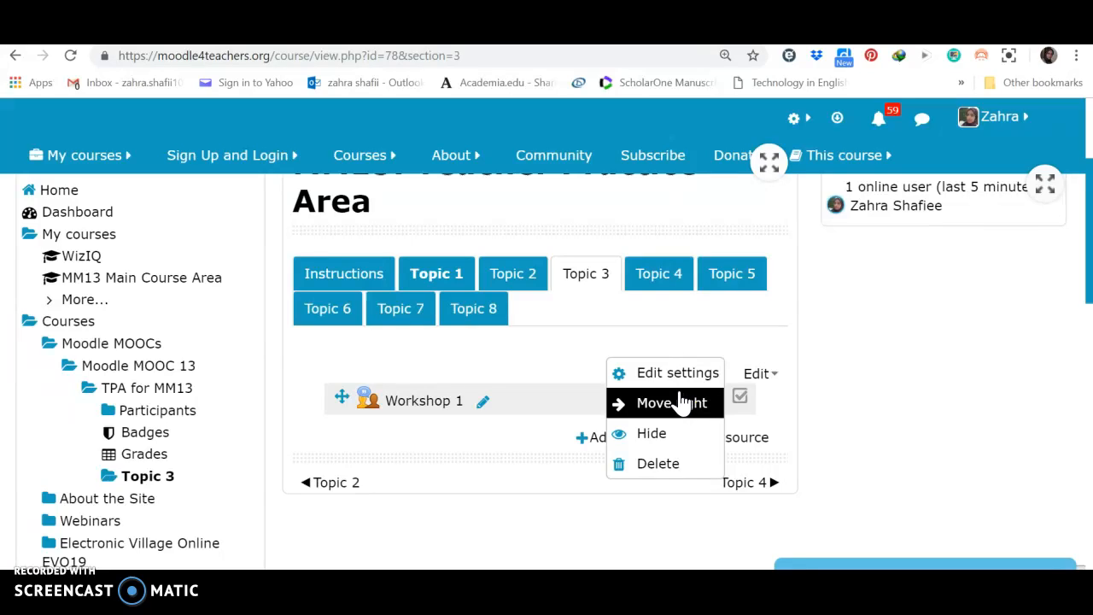
pyautogui.click(672, 384)
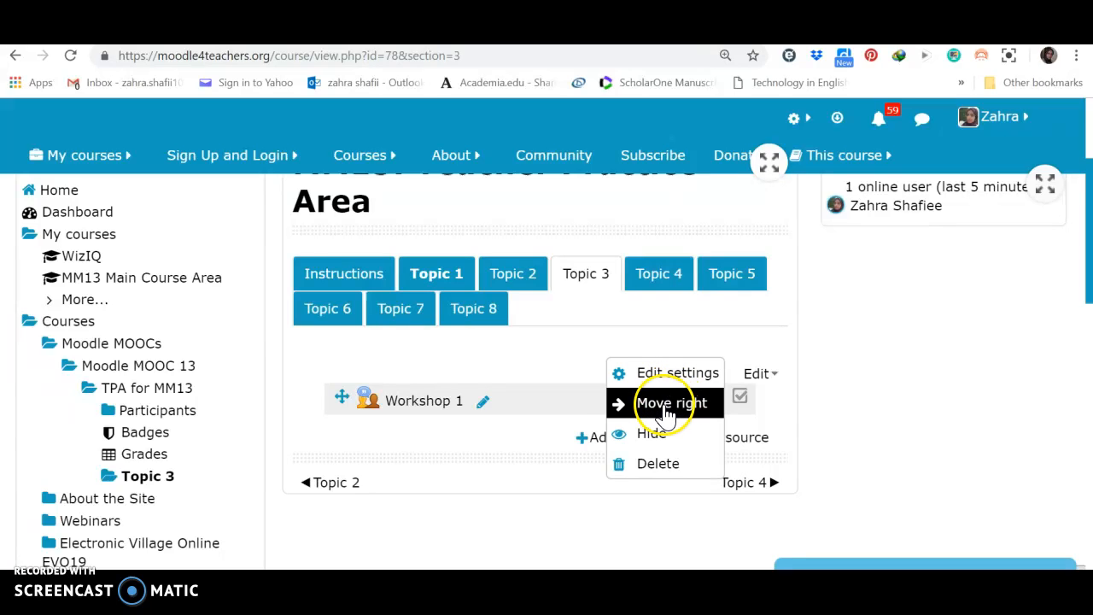
pyautogui.click(663, 468)
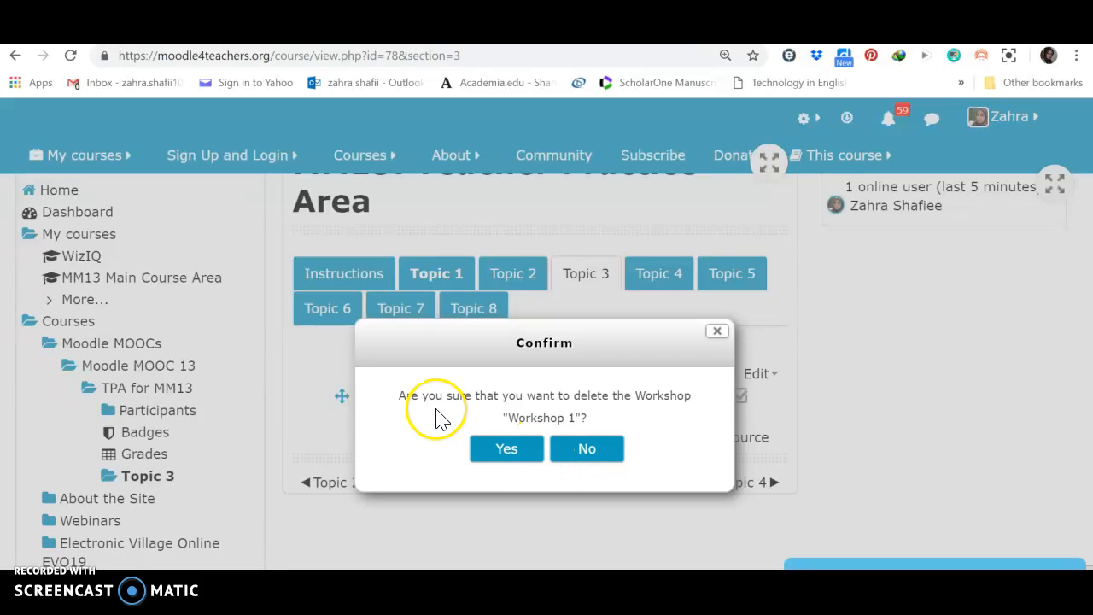
pyautogui.click(530, 457)
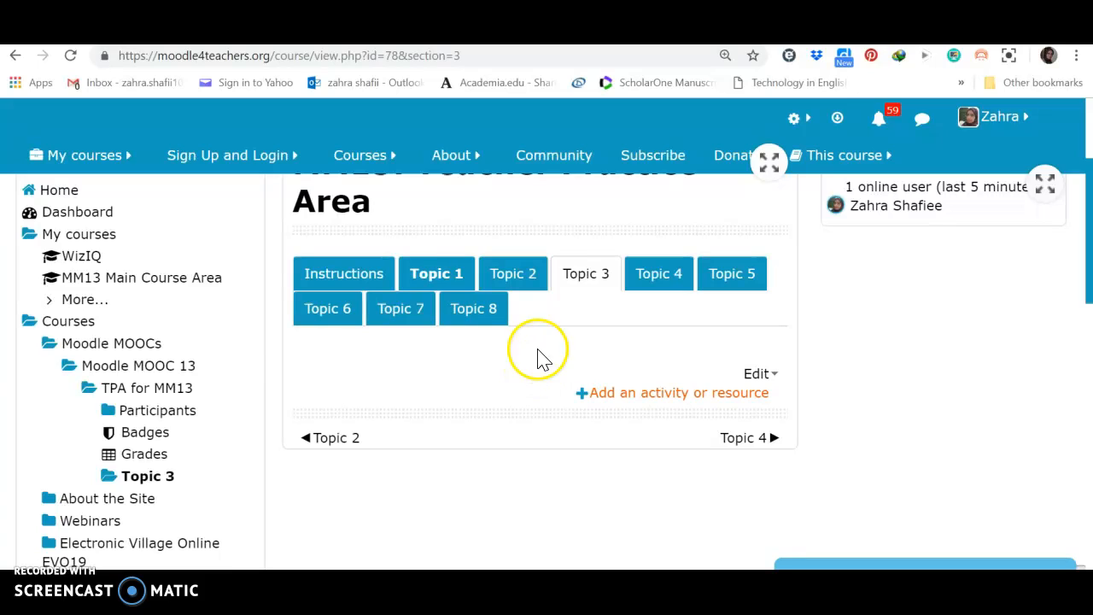
# Switch to Topic 1, open the BigBlueButton activity "123" and check its conference status and recordings
pyautogui.click(449, 276)
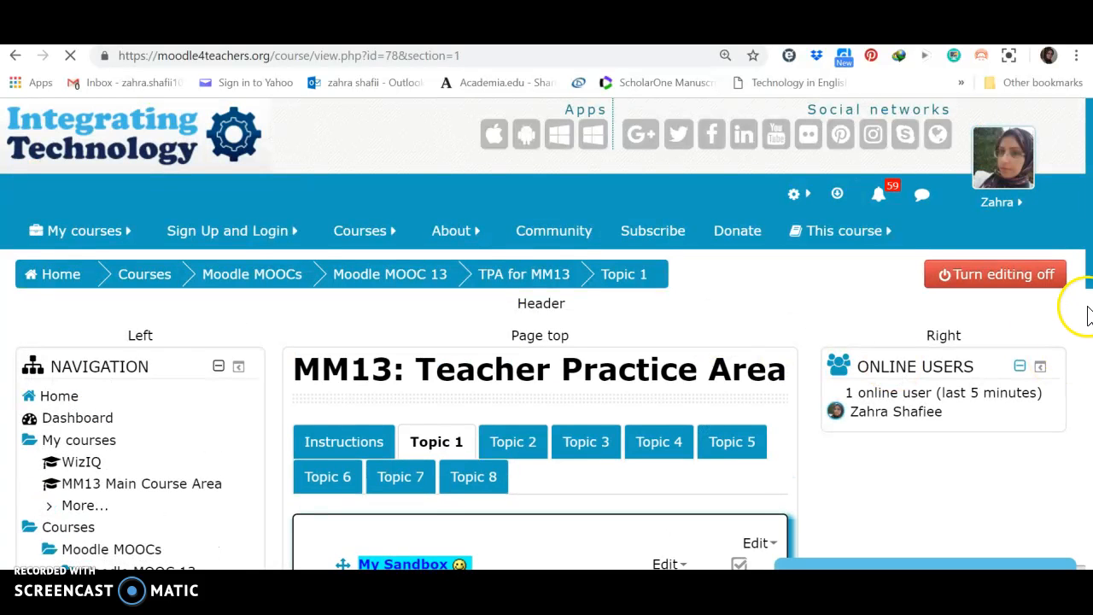
pyautogui.scroll(-5, 1082, 273)
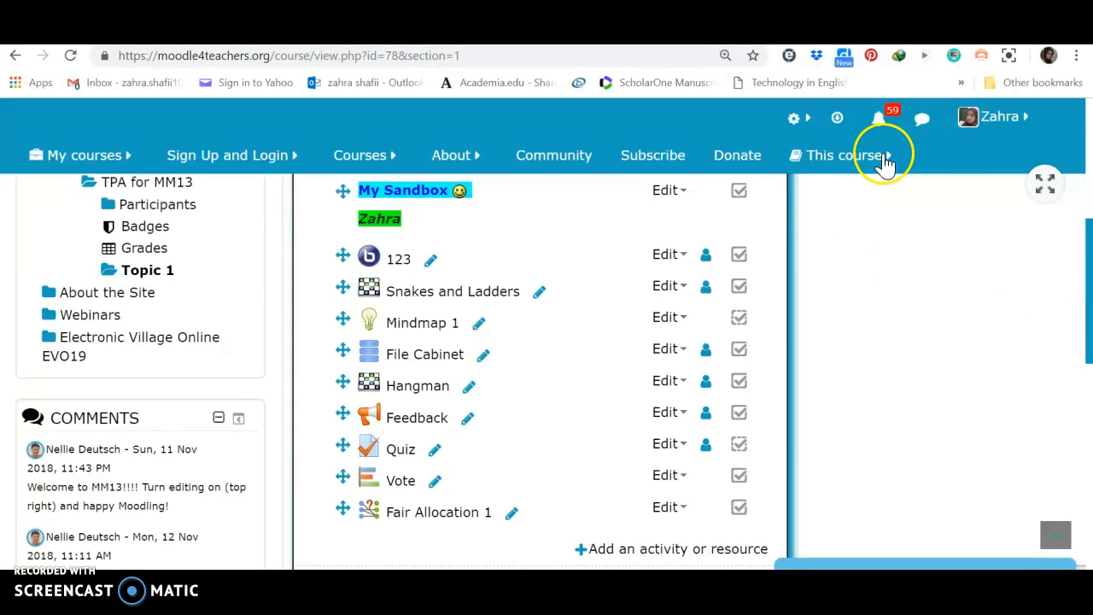
pyautogui.click(395, 270)
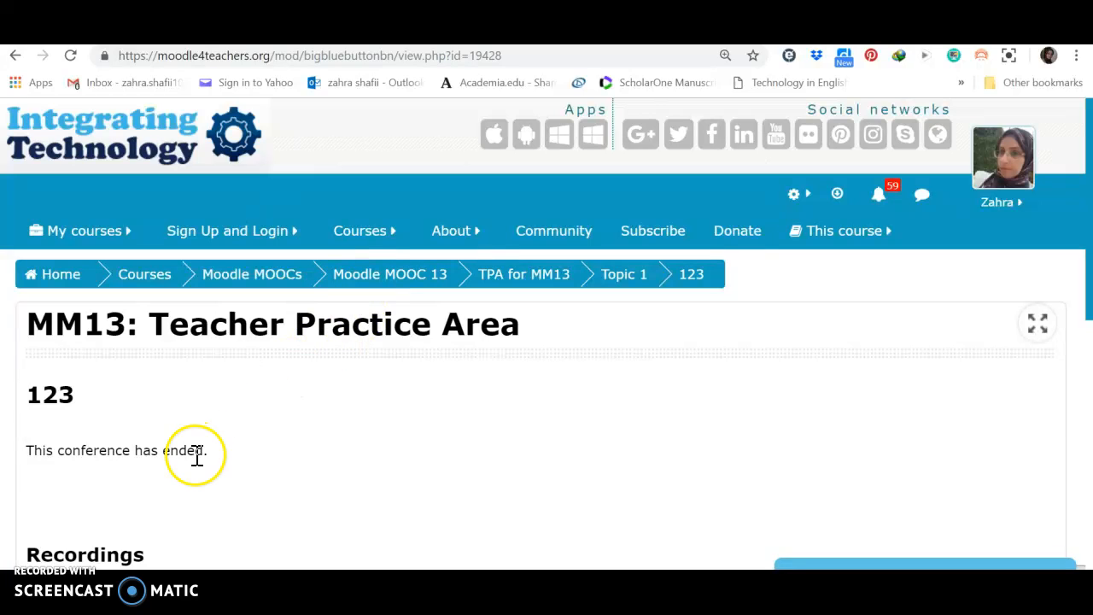
pyautogui.scroll(-1, 180, 470)
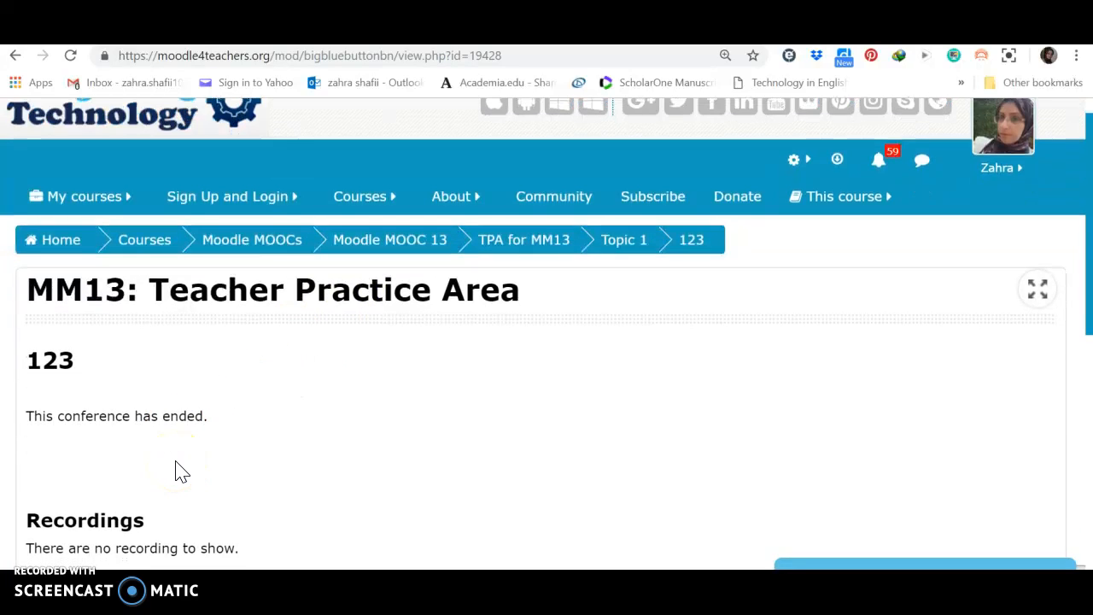
# Return to Topic 1 and open the settings of the BigBlueButton activity "123" for editing
pyautogui.click(14, 58)
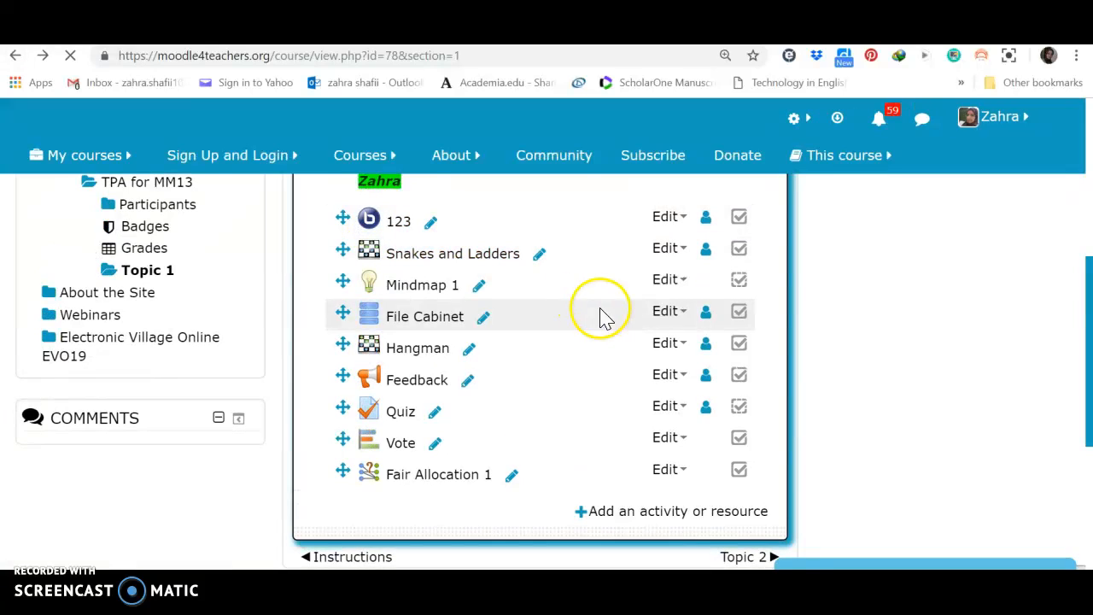
pyautogui.moveTo(1086, 316); pyautogui.dragTo(1085, 295)
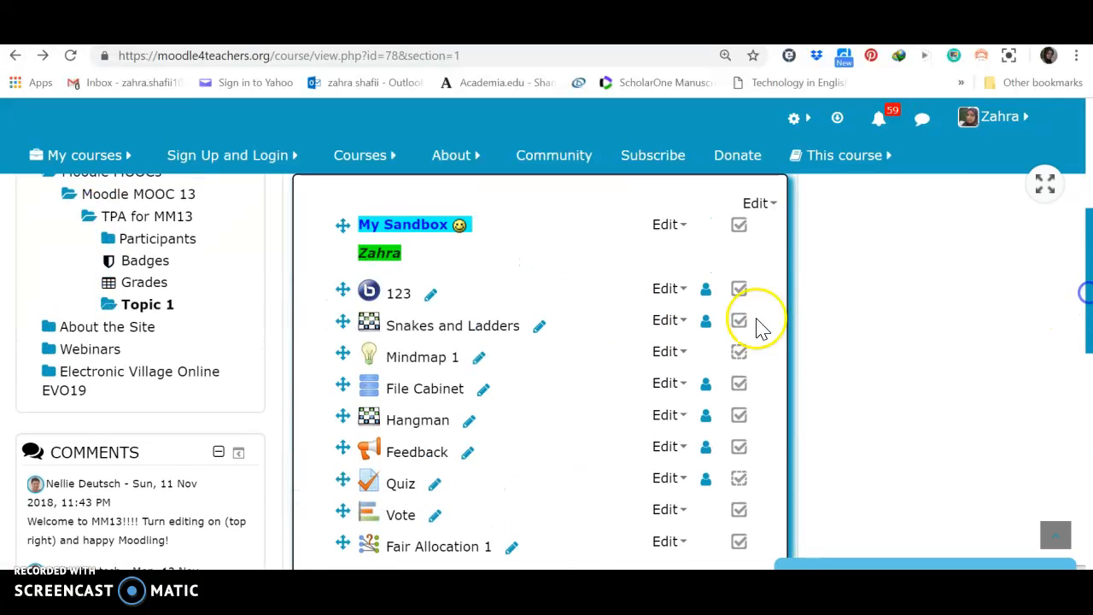
pyautogui.click(665, 291)
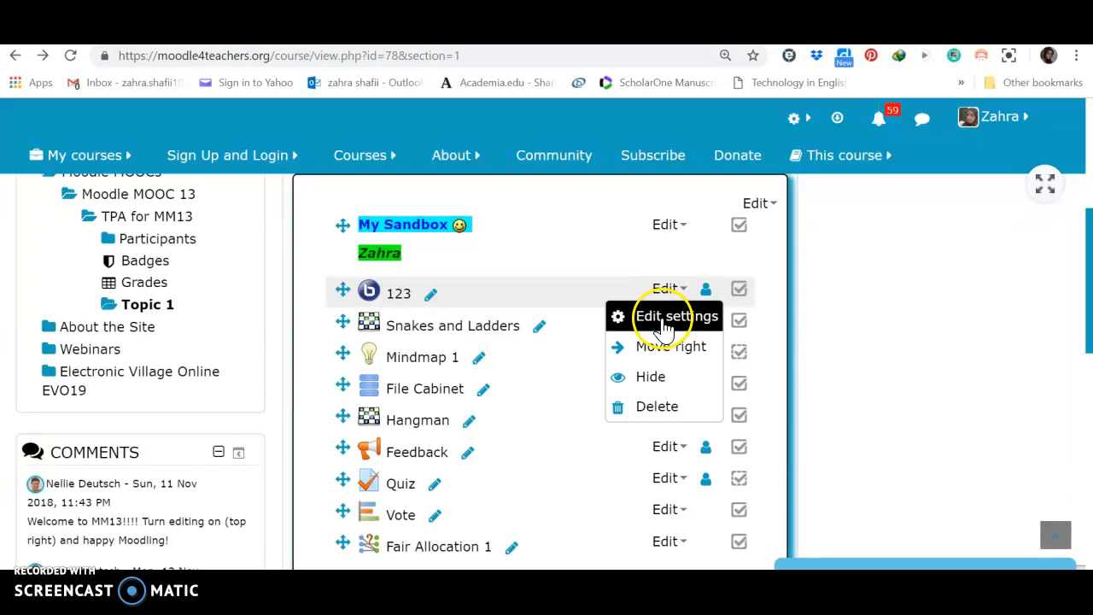
pyautogui.click(665, 325)
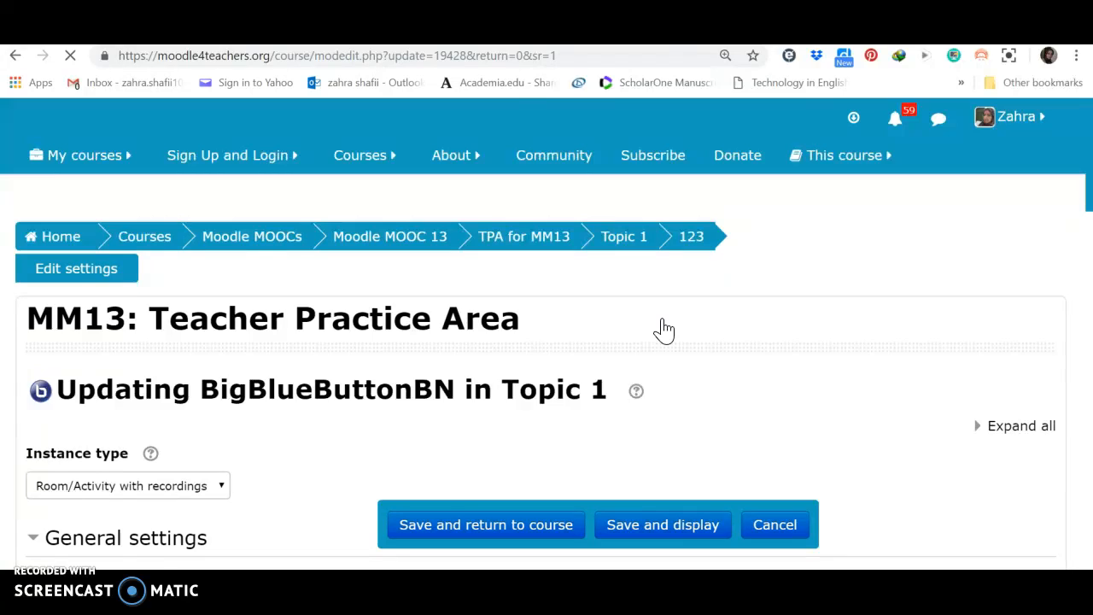
# Review the instance type options and the general settings of the BigBlueButton activity without changing them
pyautogui.scroll(-2, 665, 330)
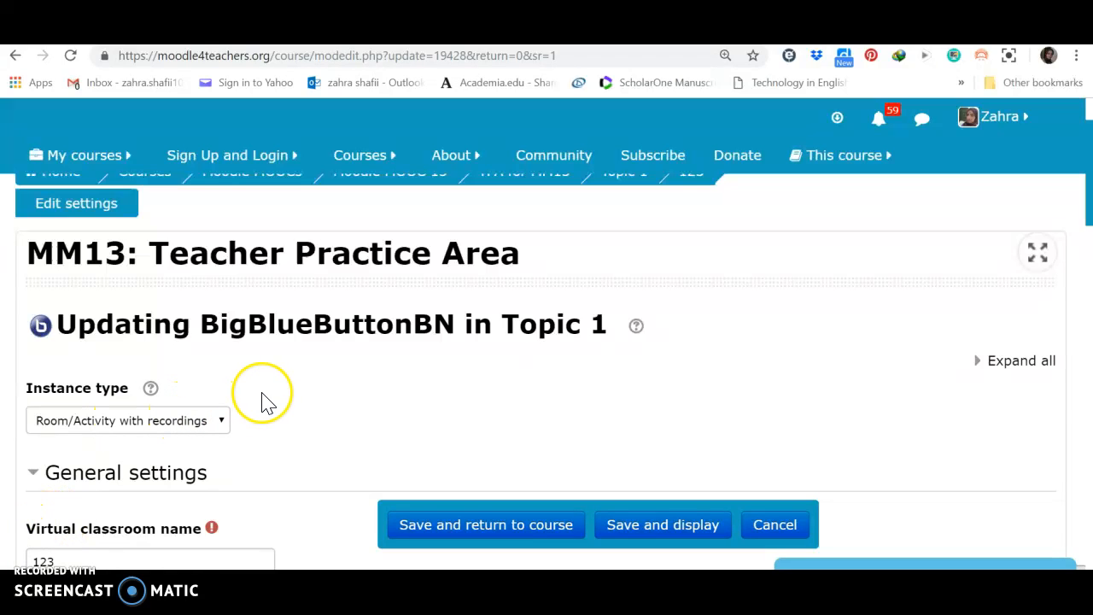
pyautogui.scroll(-1, 265, 401)
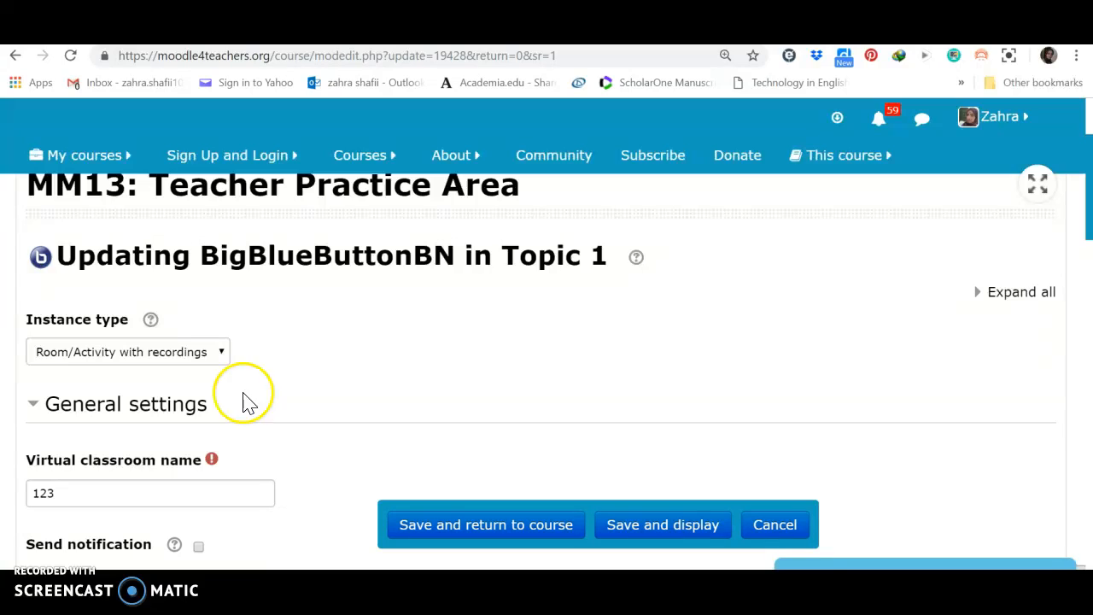
pyautogui.click(224, 358)
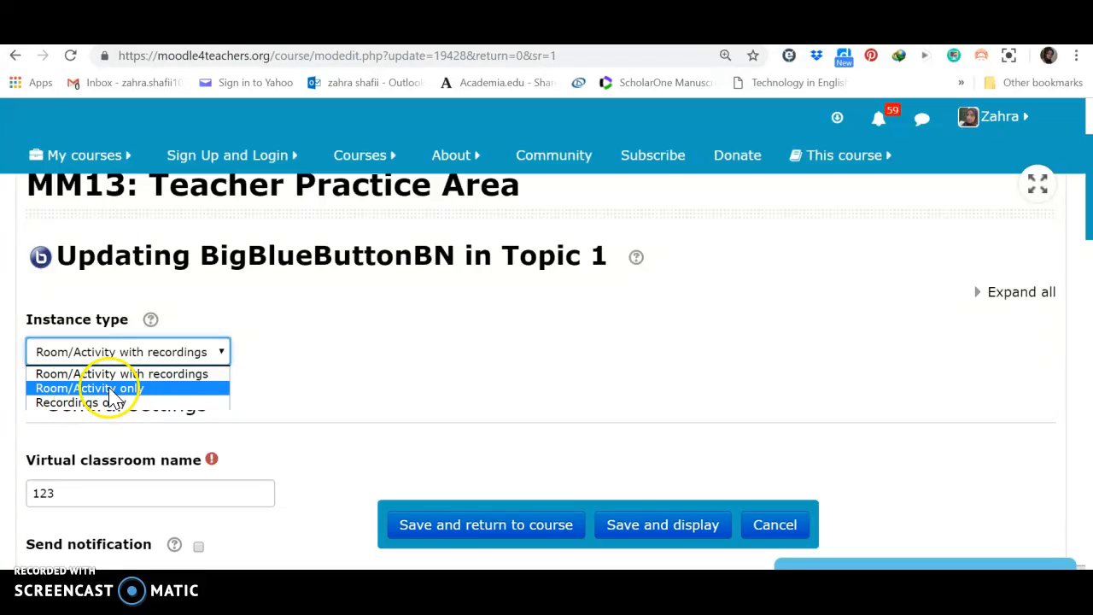
pyautogui.click(303, 382)
pyautogui.scroll(-1, 308, 381)
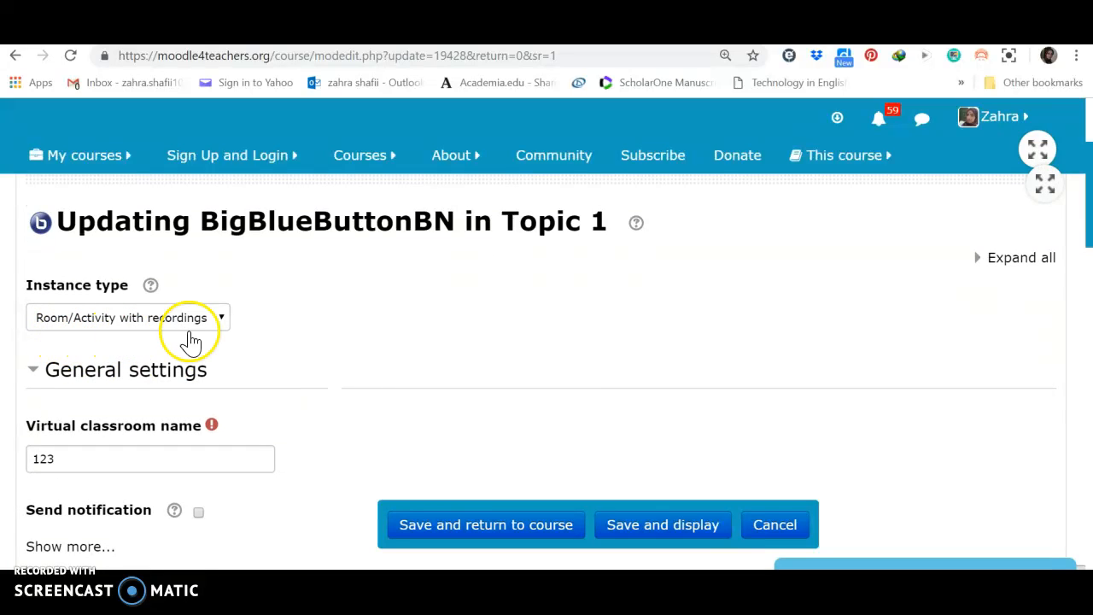
# Show the additional general settings of the BigBlueButton activity and review the description and notification options
pyautogui.scroll(-2, 275, 346)
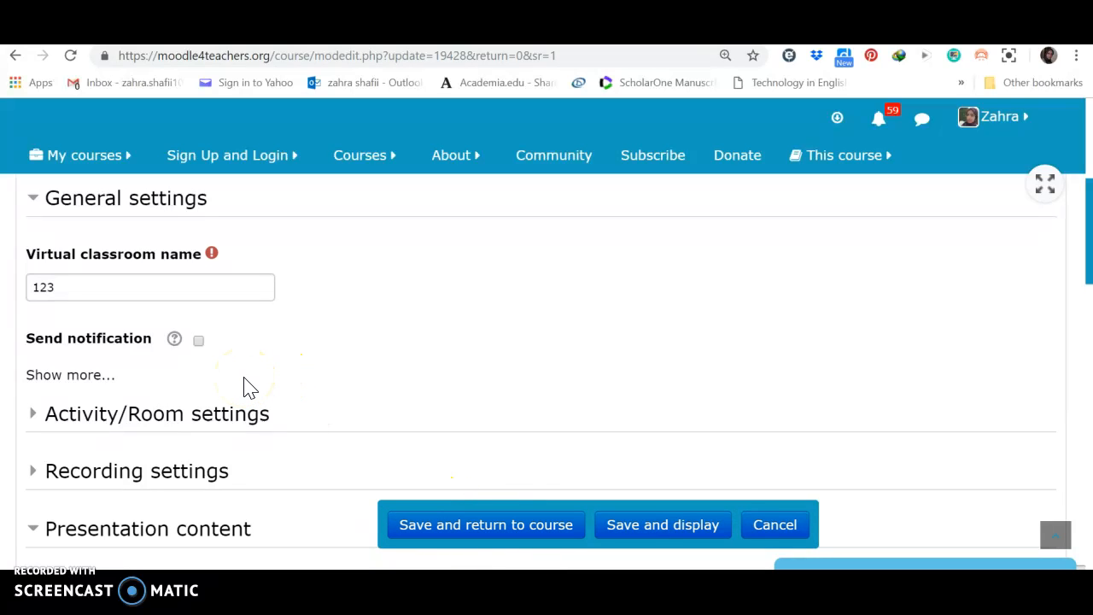
pyautogui.scroll(-1, 248, 386)
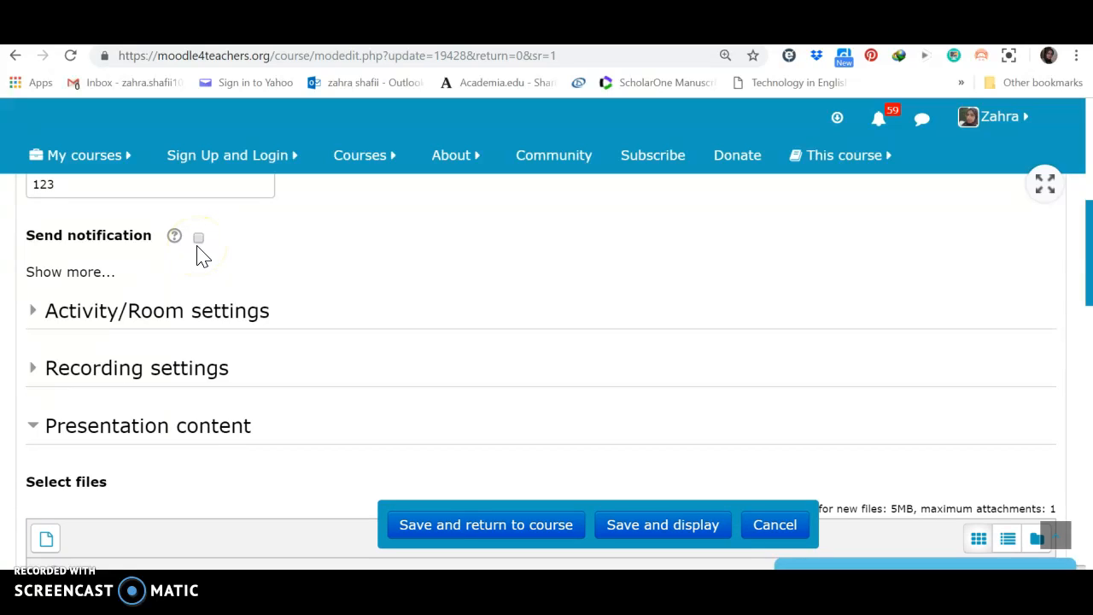
pyautogui.click(86, 273)
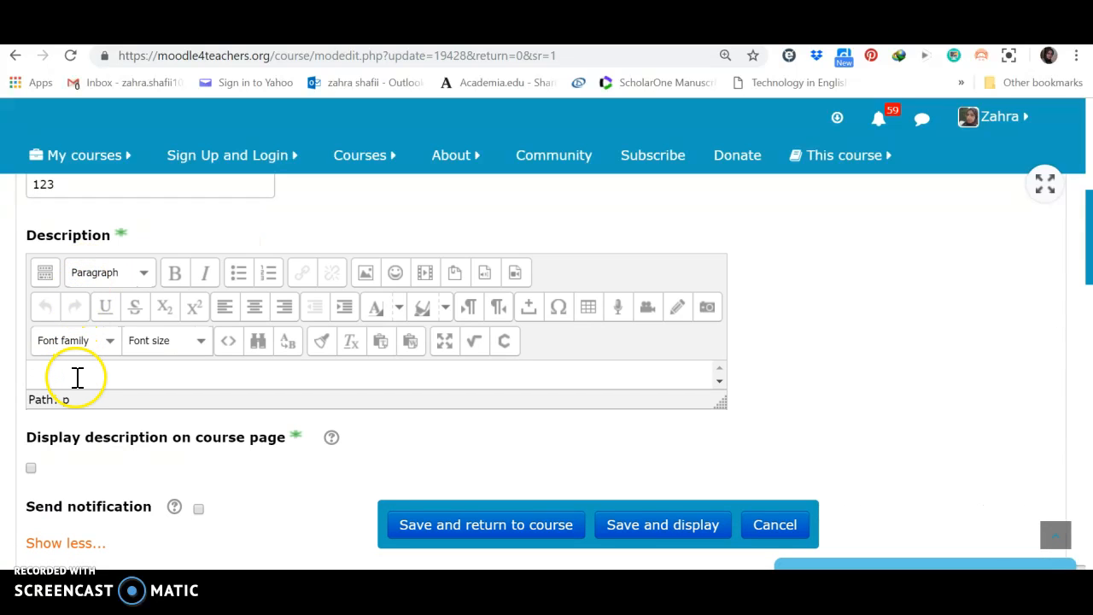
pyautogui.scroll(-3, 76, 377)
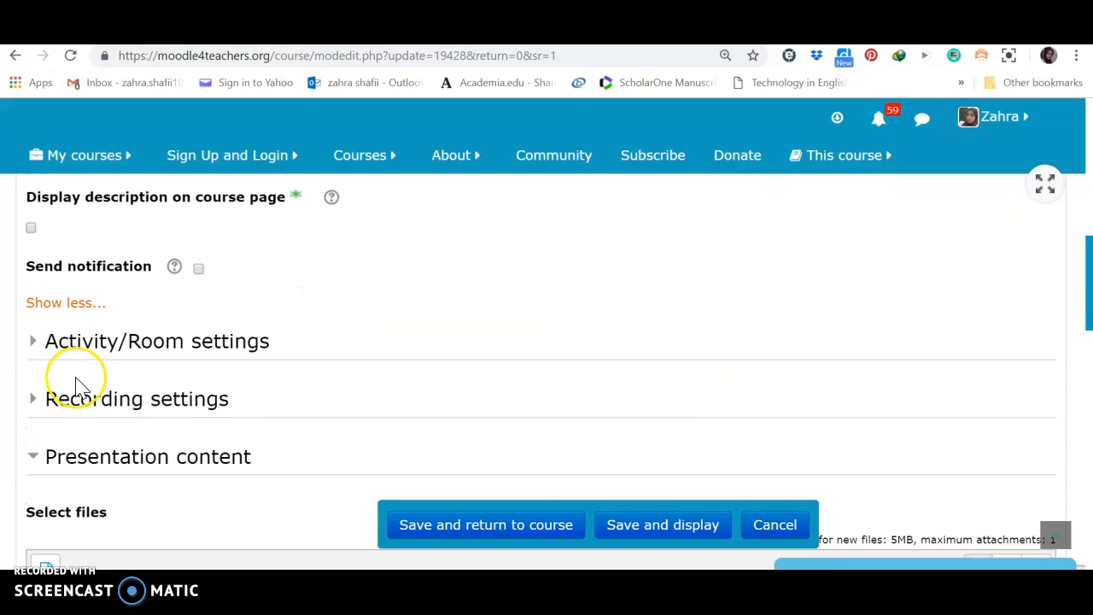
pyautogui.scroll(-1, 77, 384)
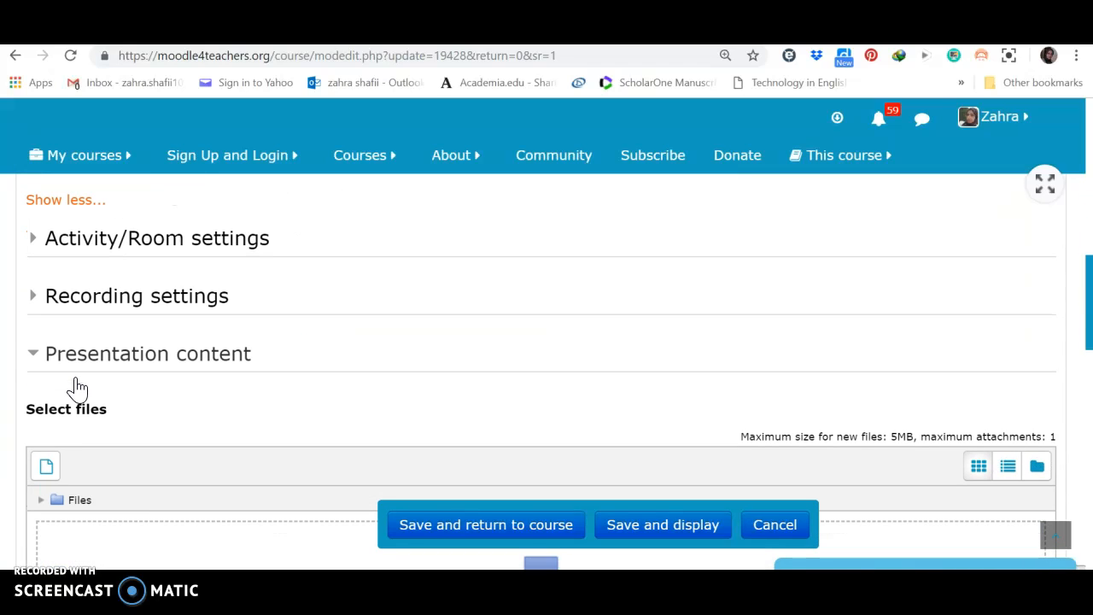
# Expand the Activity/Room settings, review the welcome message and recording option, and read the help for "Wait for moderator"
pyautogui.click(117, 256)
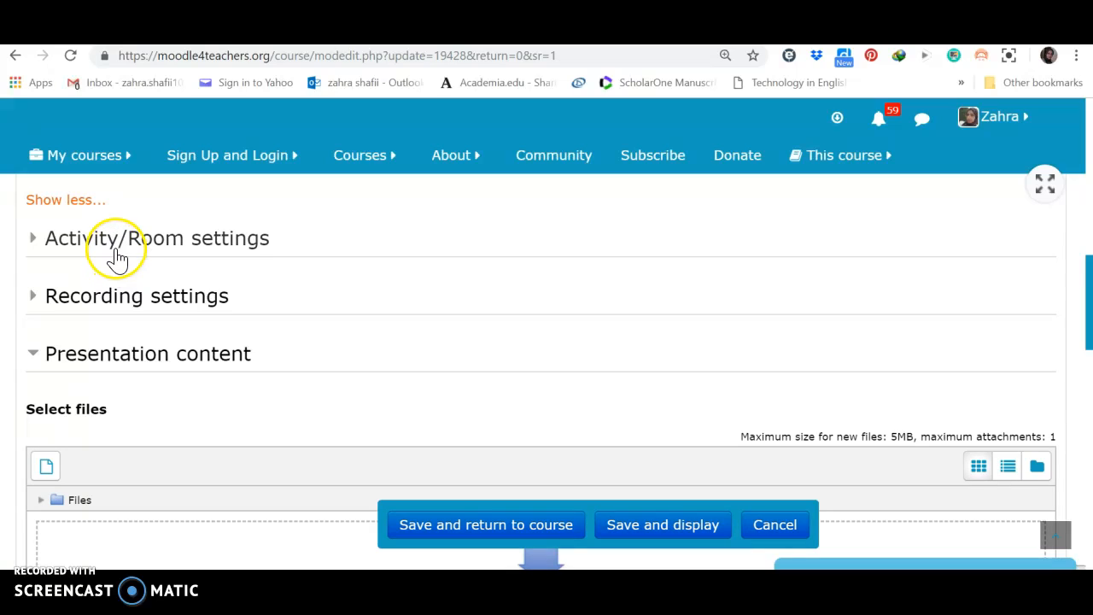
pyautogui.click(115, 248)
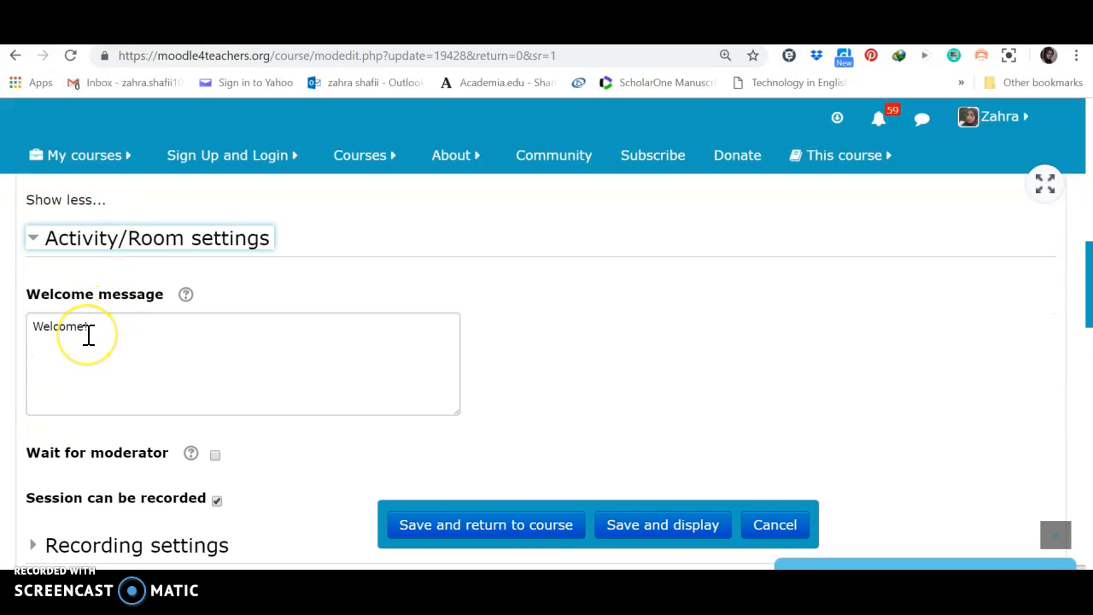
pyautogui.scroll(-2, 88, 334)
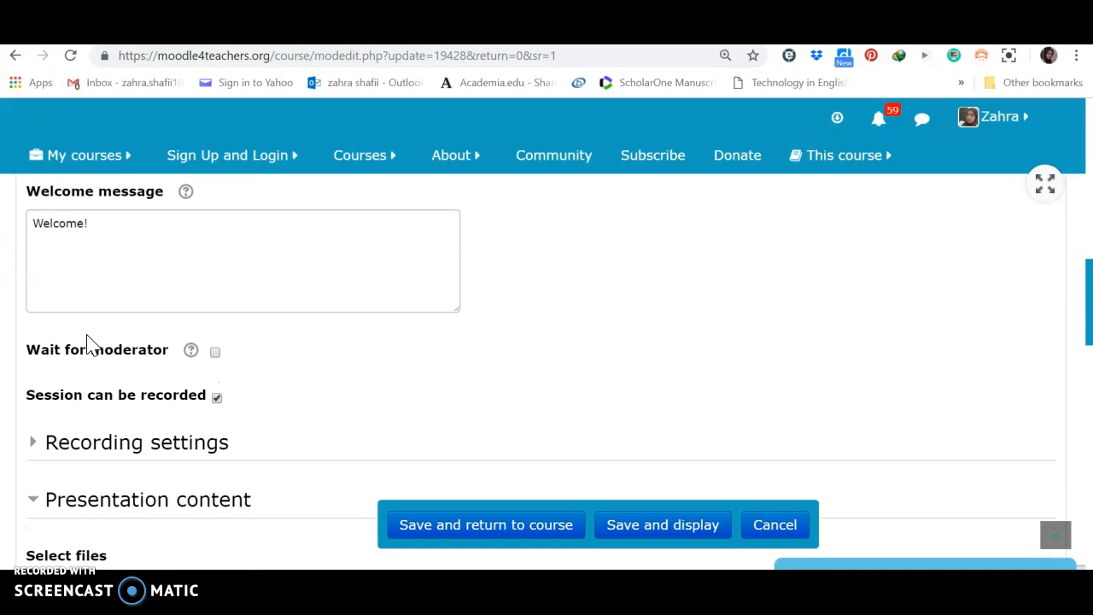
pyautogui.scroll(-2, 88, 342)
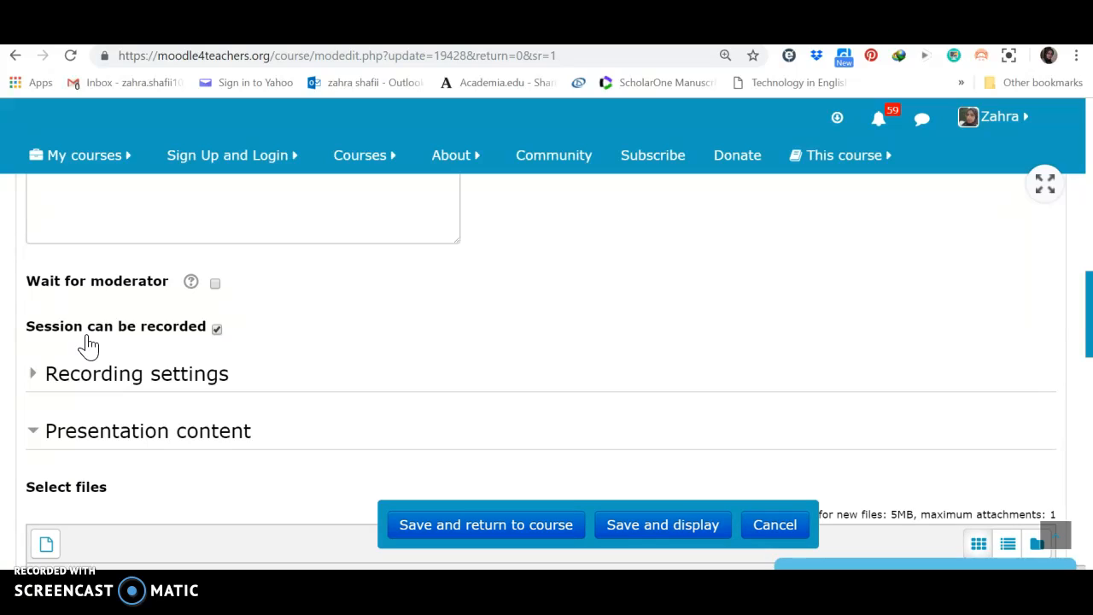
pyautogui.scroll(-1, 88, 345)
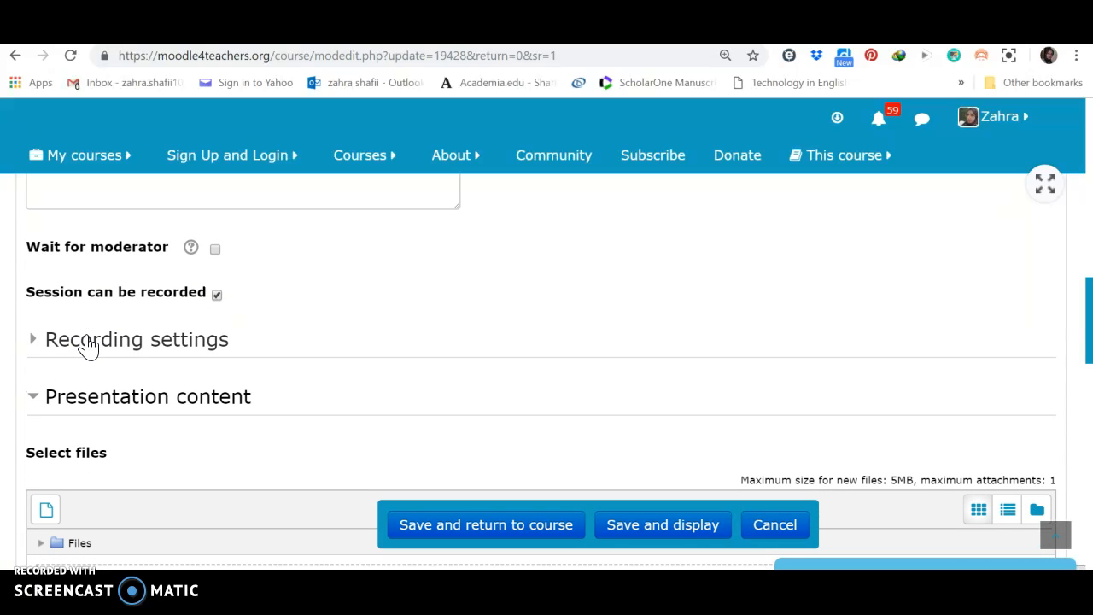
pyautogui.click(191, 248)
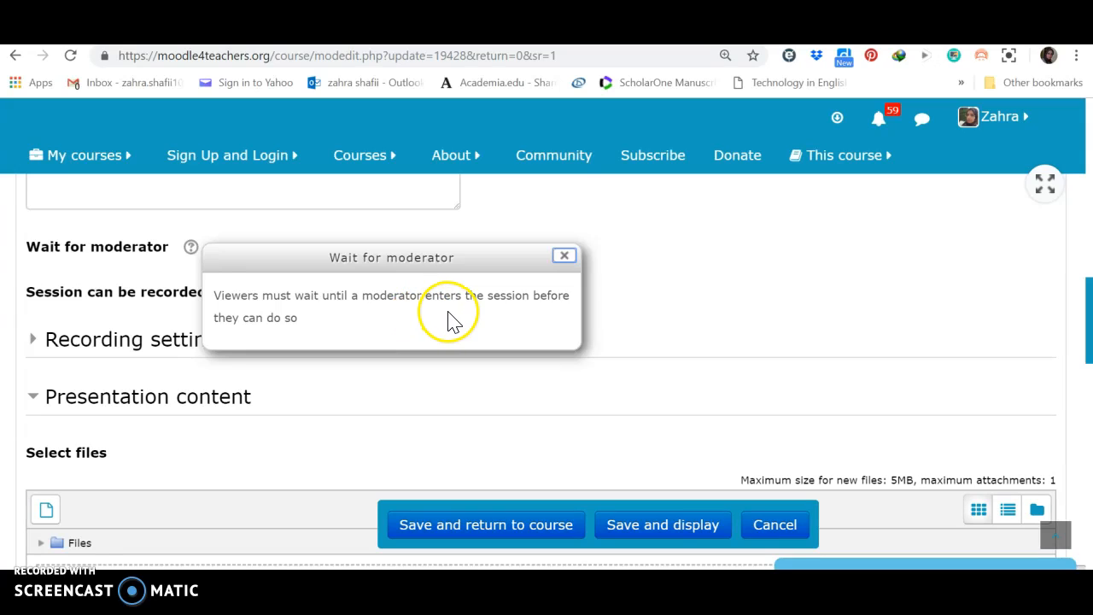
pyautogui.click(564, 256)
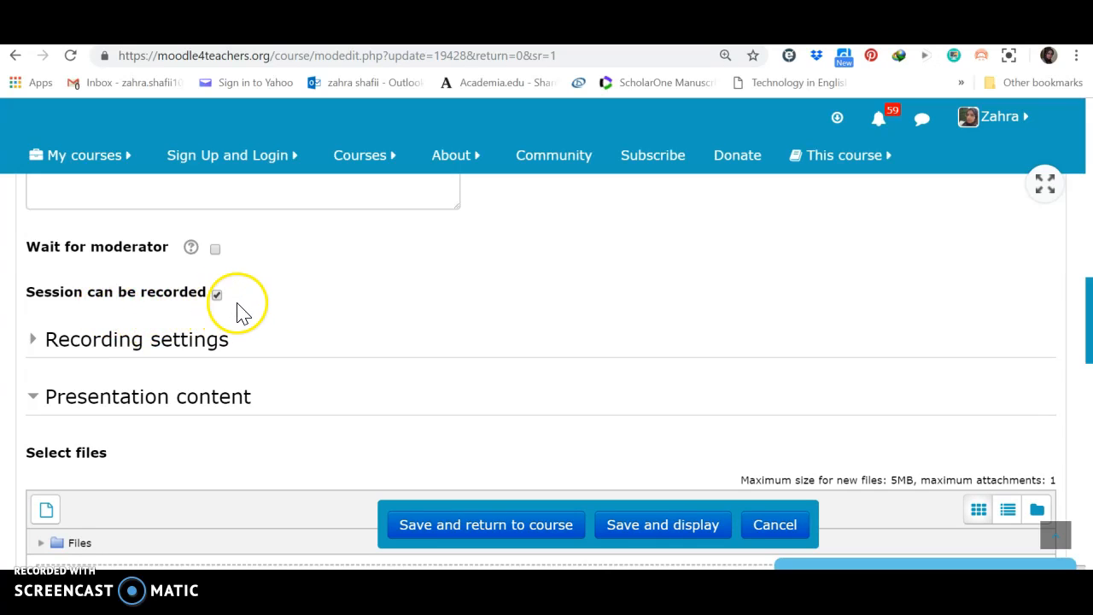
# Expand the Recording settings and review their options together with the Presentation content file area
pyautogui.scroll(-1, 289, 300)
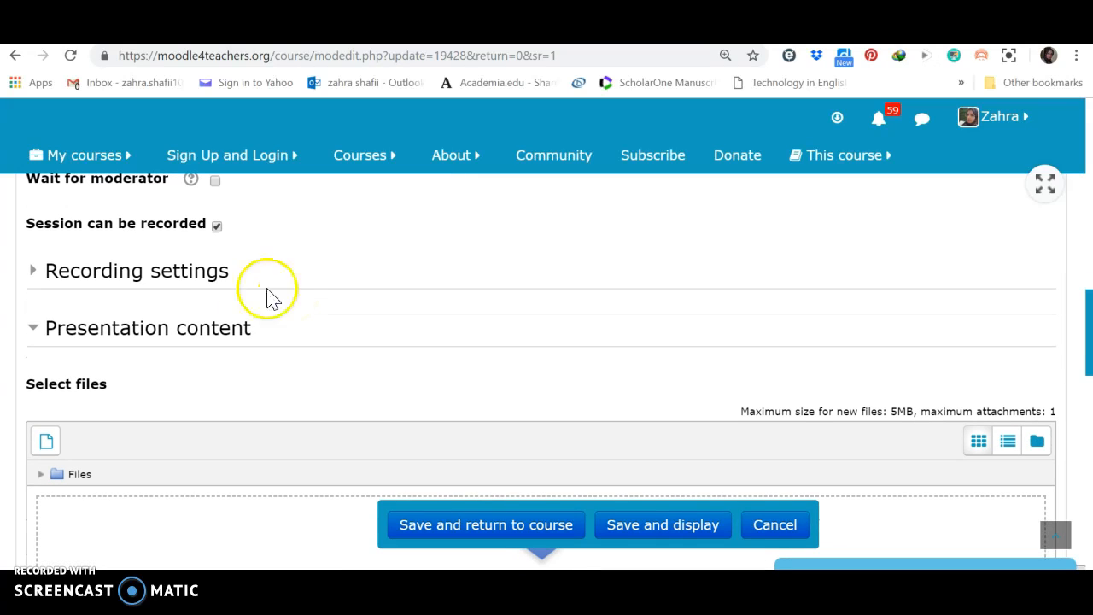
pyautogui.click(209, 282)
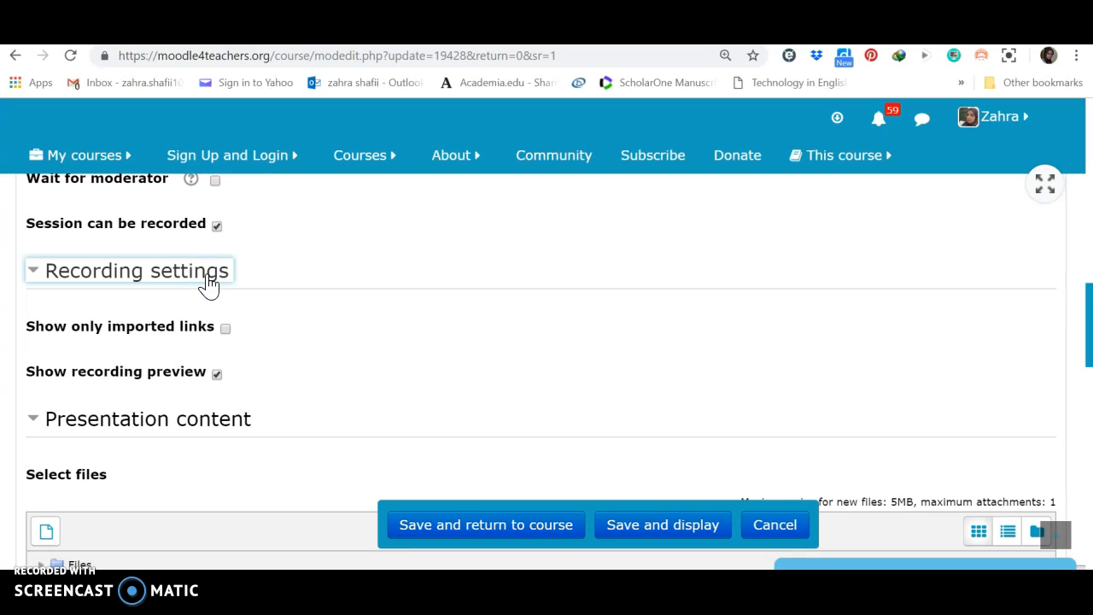
pyautogui.scroll(-2, 339, 329)
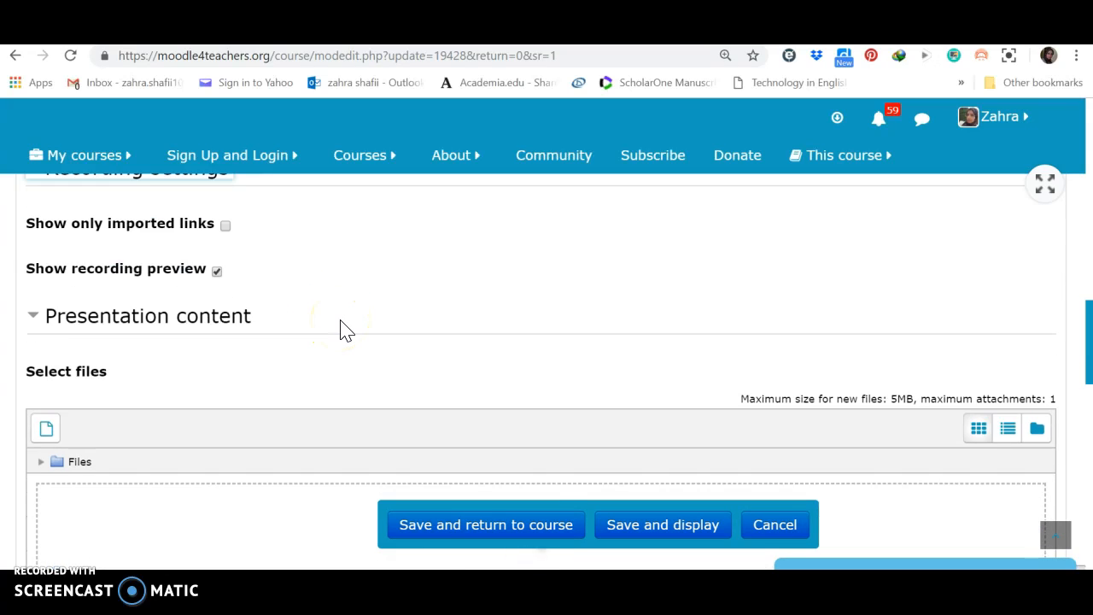
pyautogui.scroll(-1, 340, 330)
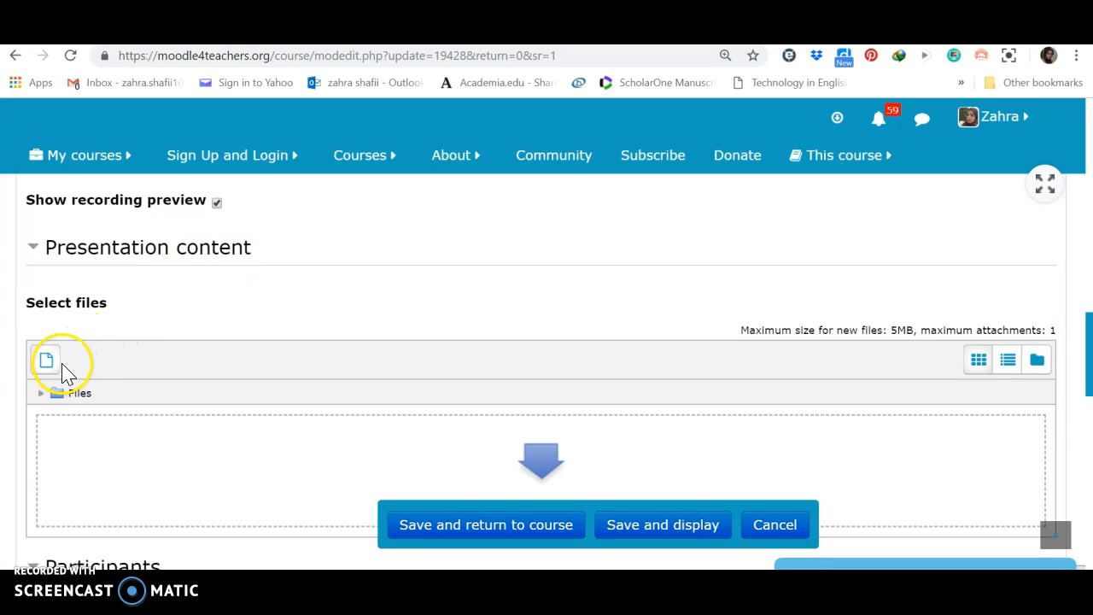
pyautogui.scroll(-1, 60, 377)
pyautogui.scroll(-1, 60, 378)
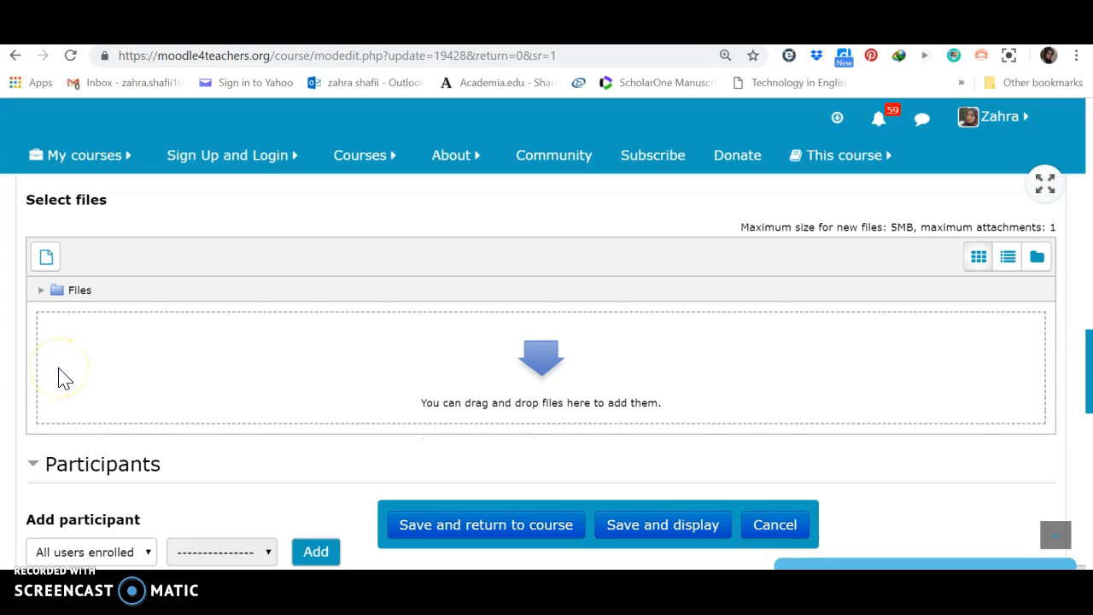
pyautogui.scroll(-1, 60, 377)
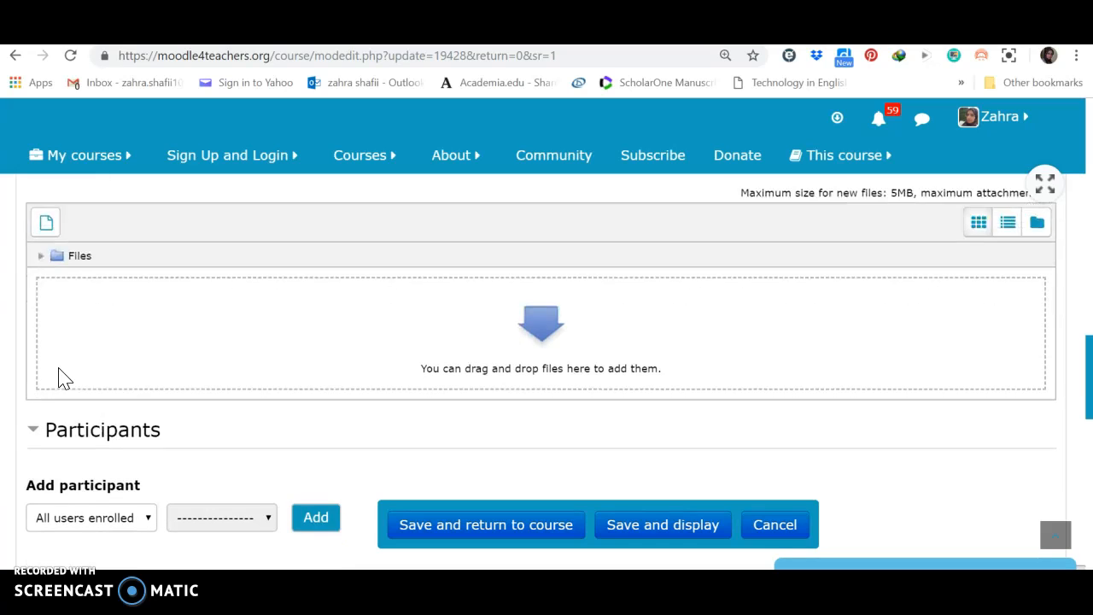
# Review the participant list and the role options for all enrolled users and for teachers, without changing them
pyautogui.scroll(-2, 60, 377)
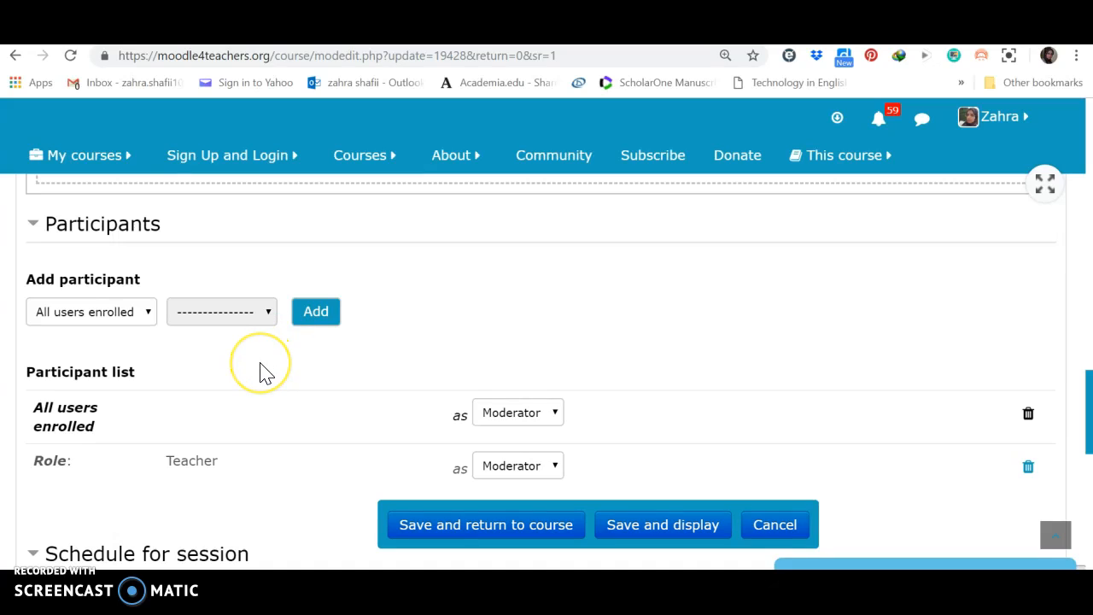
pyautogui.scroll(-1, 263, 372)
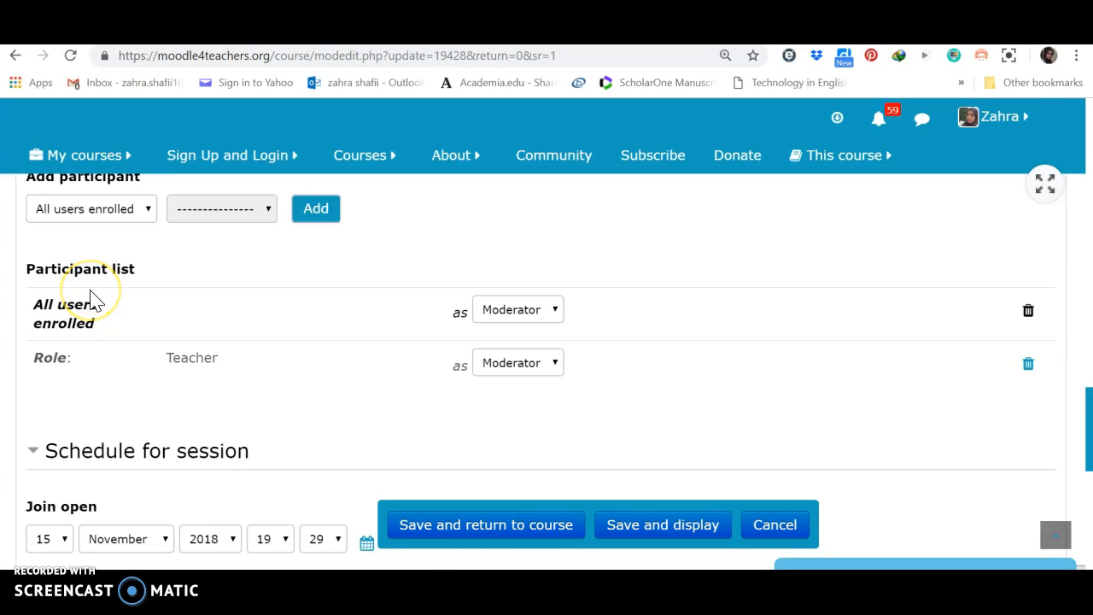
pyautogui.scroll(-1, 90, 301)
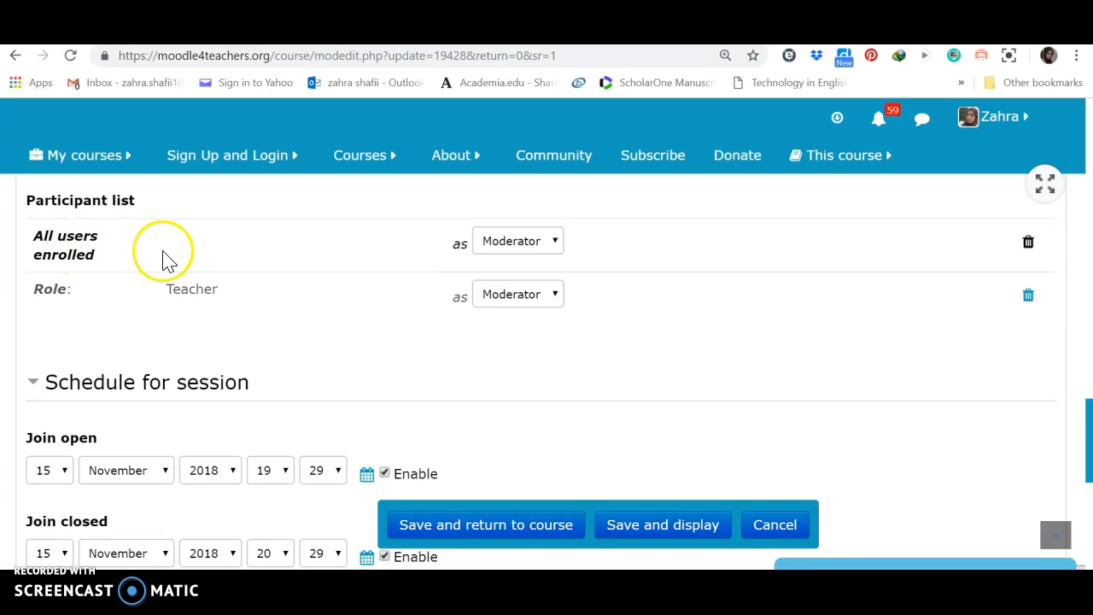
pyautogui.click(553, 244)
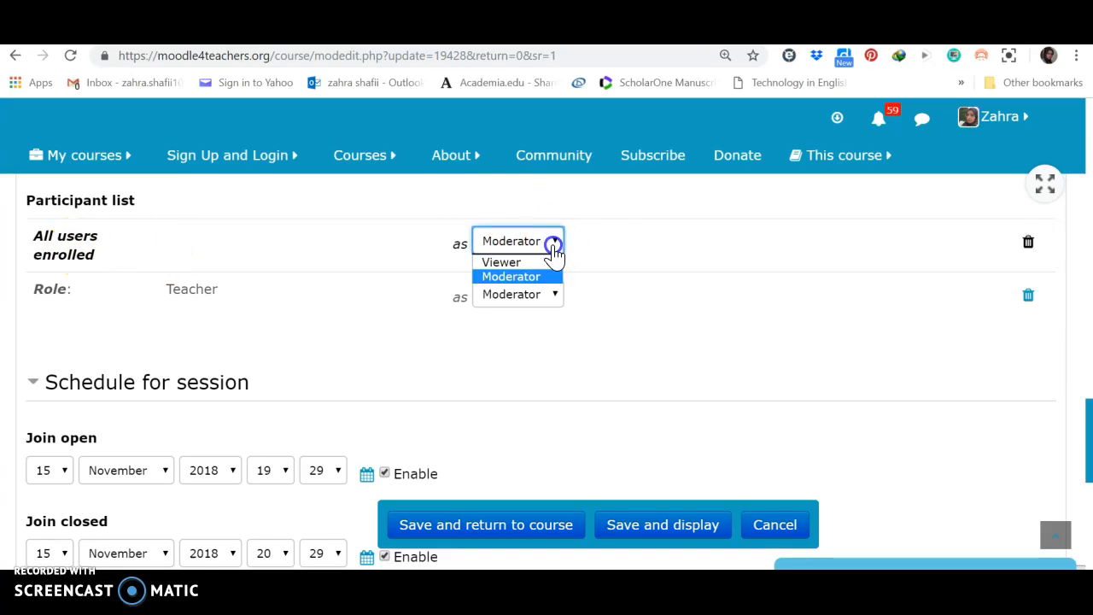
pyautogui.click(614, 254)
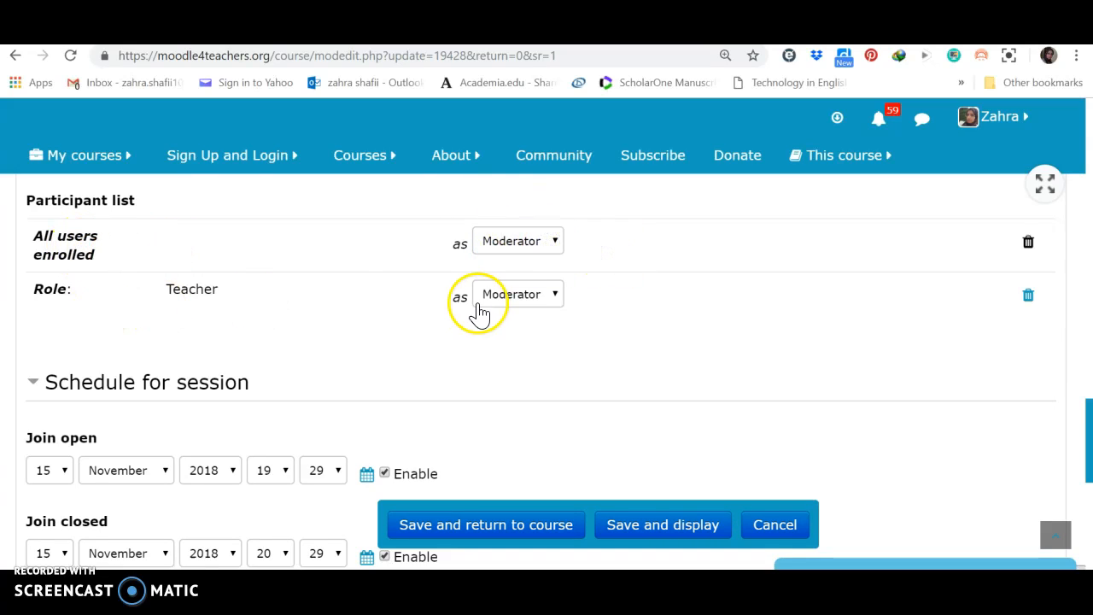
pyautogui.click(542, 297)
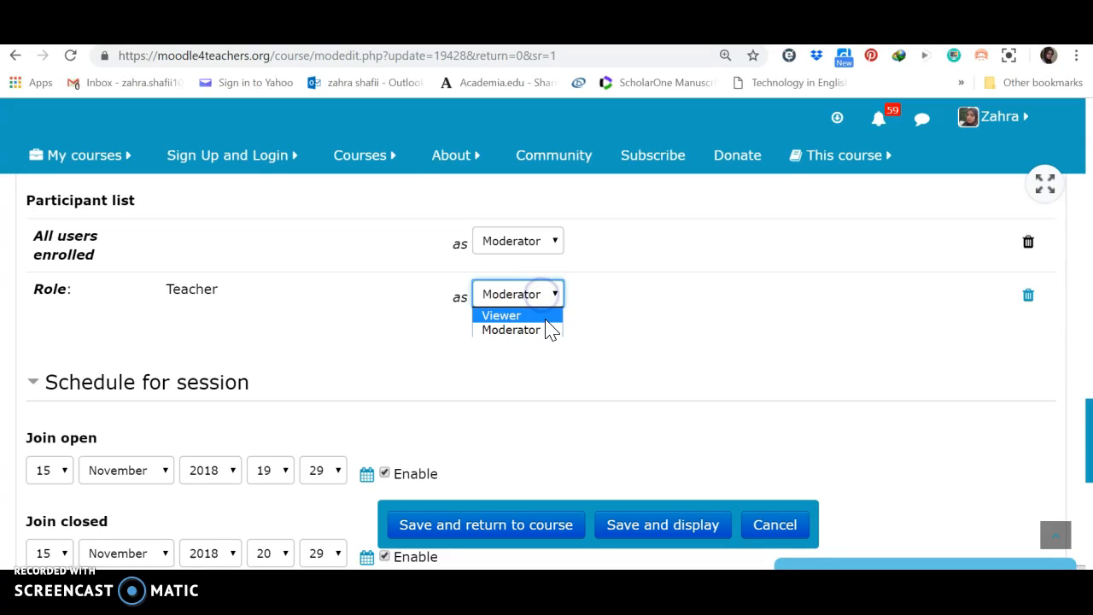
pyautogui.click(550, 375)
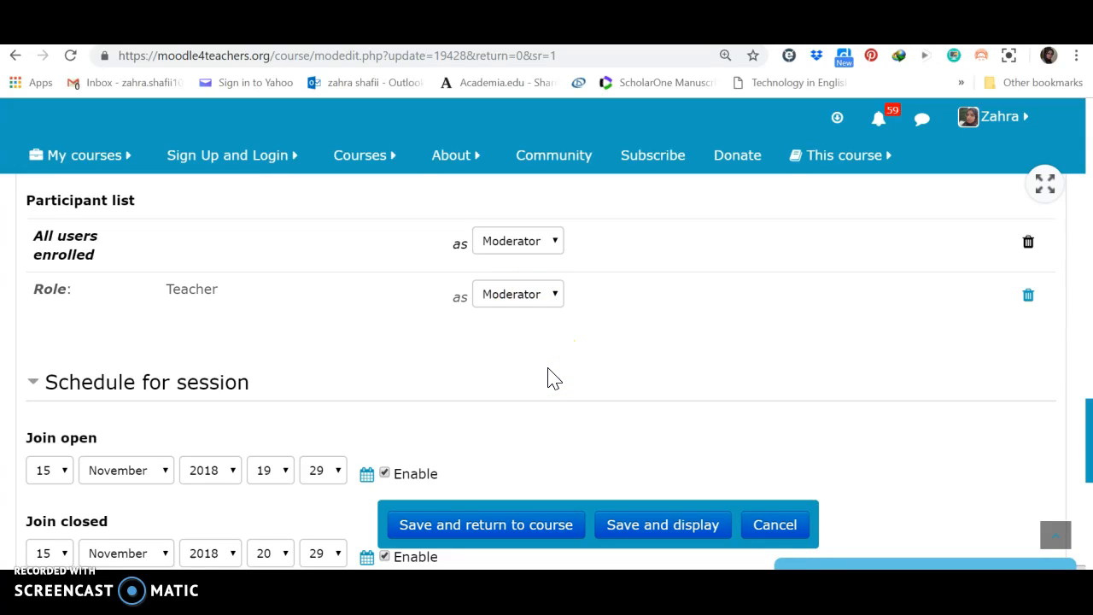
pyautogui.click(549, 377)
# In the session schedule, set the day of both Join open and Join closed to 16 November 2018
pyautogui.scroll(-2, 548, 379)
pyautogui.scroll(-3, 549, 384)
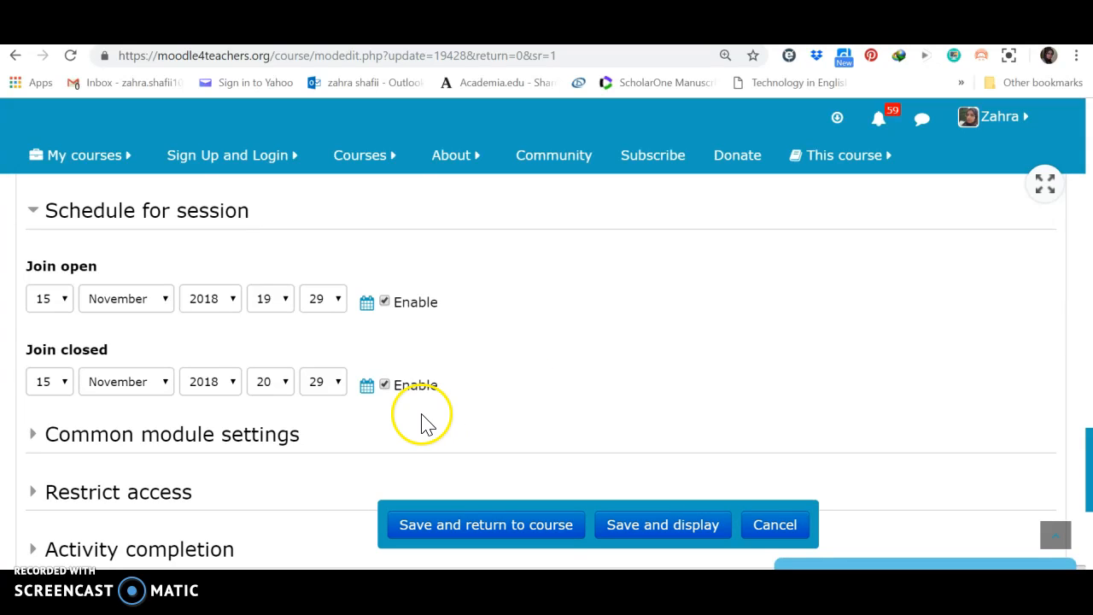
pyautogui.click(66, 305)
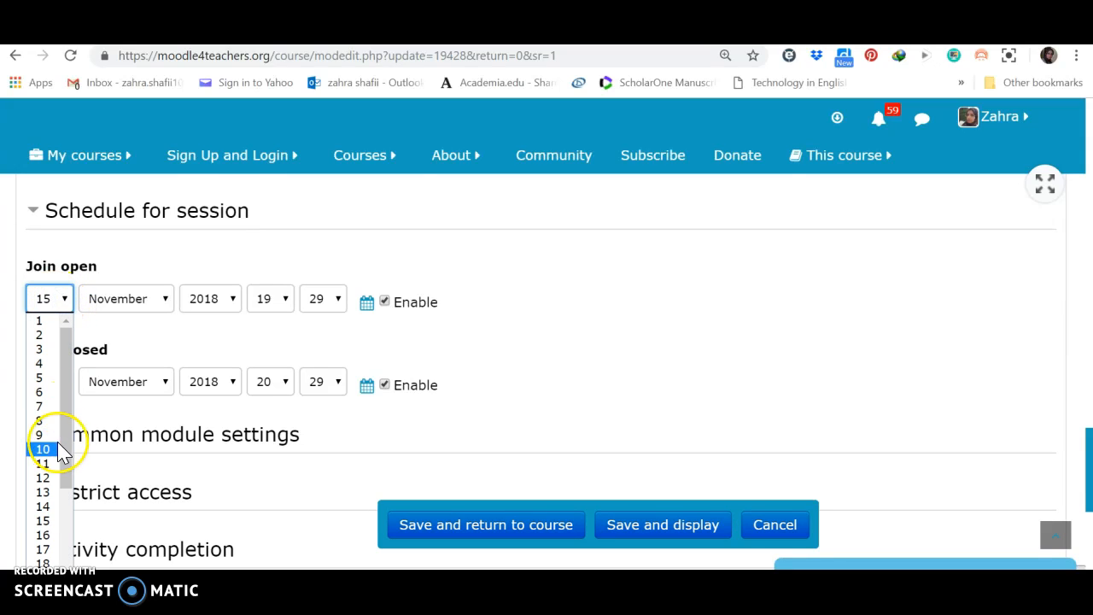
pyautogui.click(44, 536)
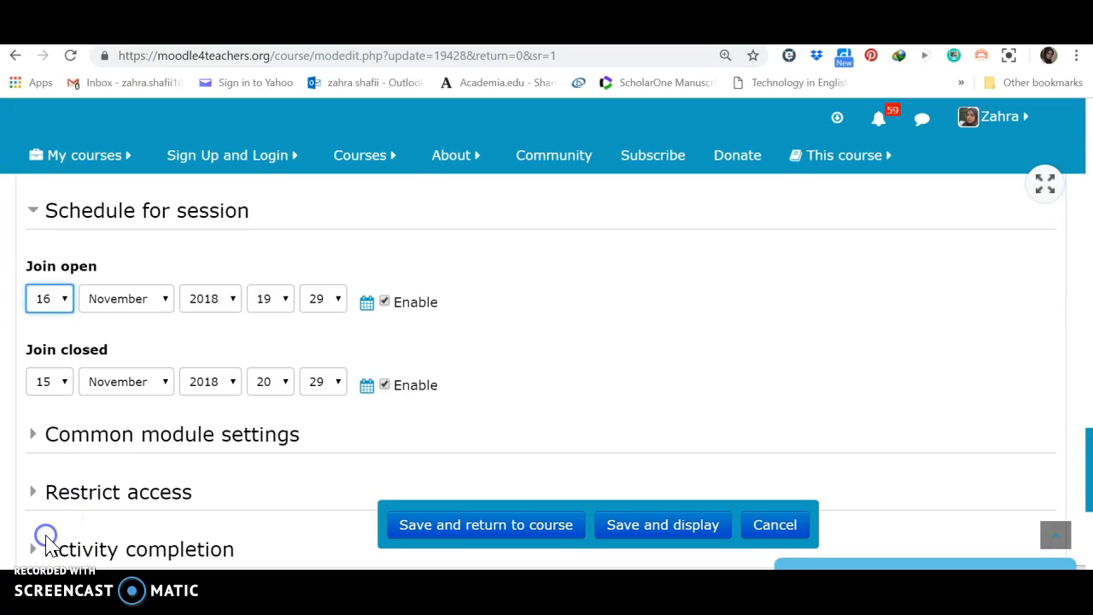
pyautogui.click(67, 395)
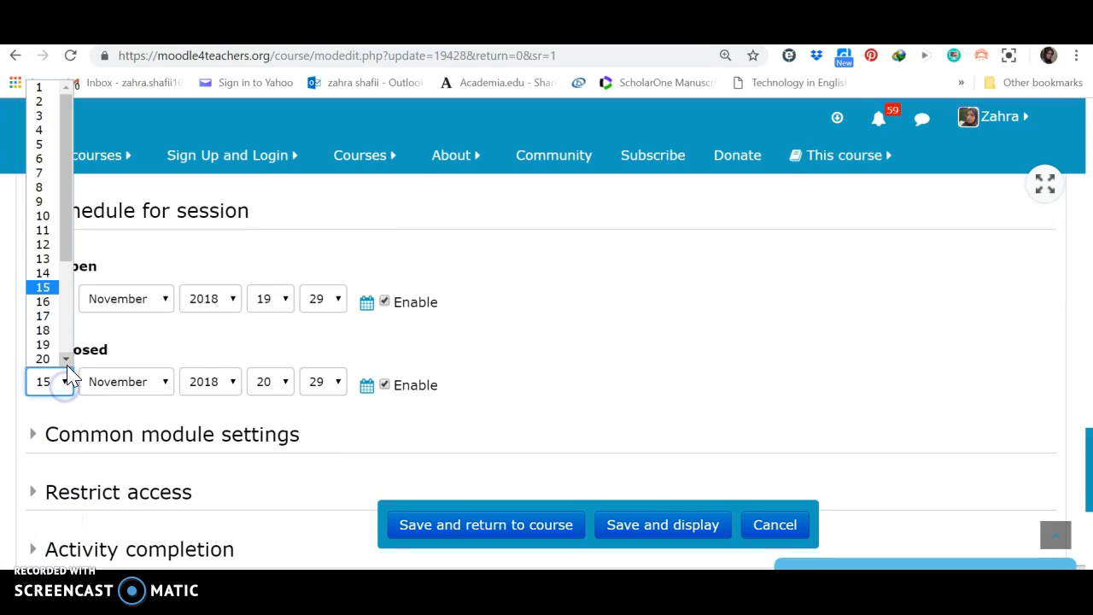
pyautogui.click(48, 302)
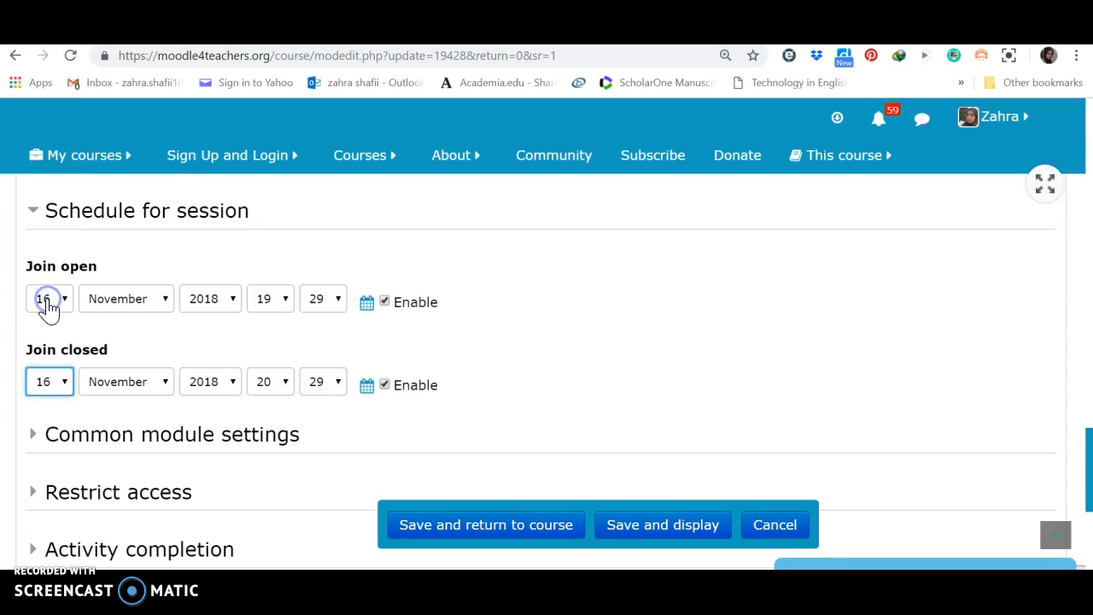
# Set the Join open time of the session to 08:45
pyautogui.click(285, 301)
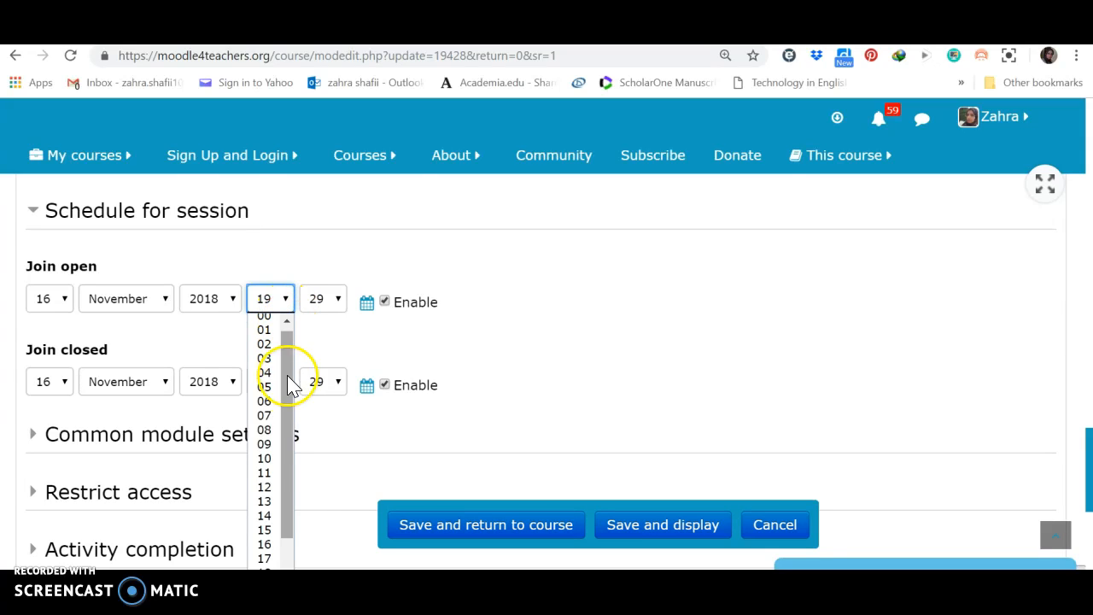
pyautogui.click(271, 430)
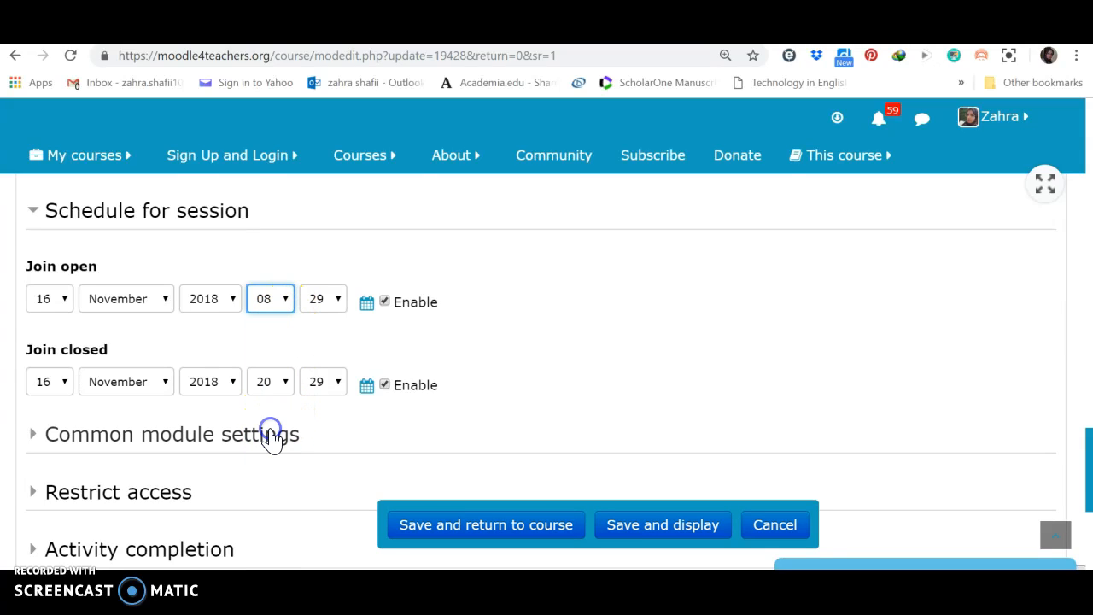
pyautogui.click(333, 304)
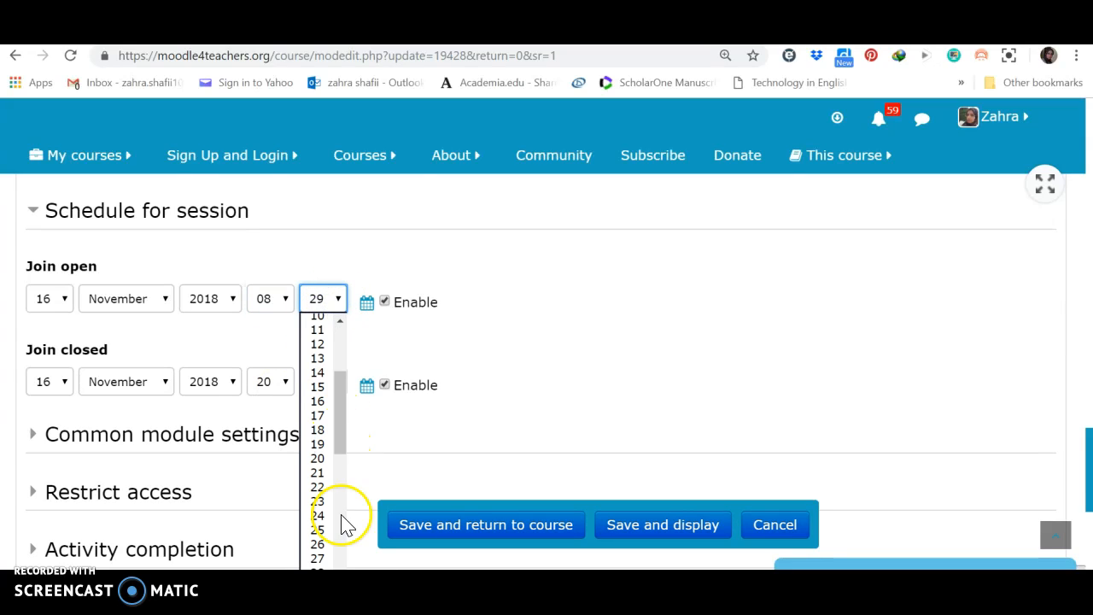
pyautogui.scroll(-3, 341, 550)
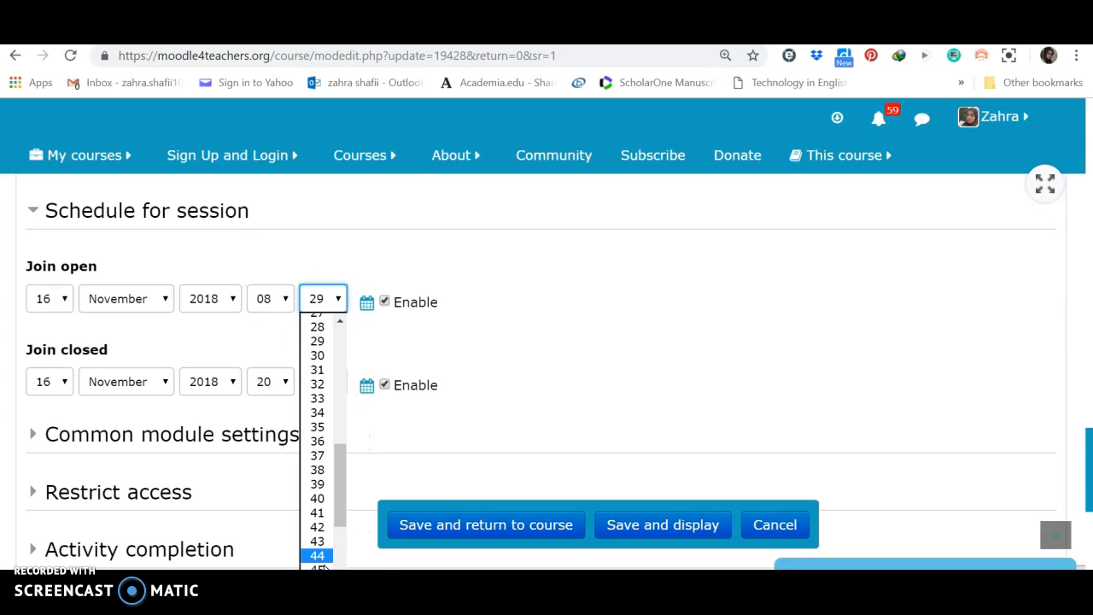
pyautogui.click(323, 559)
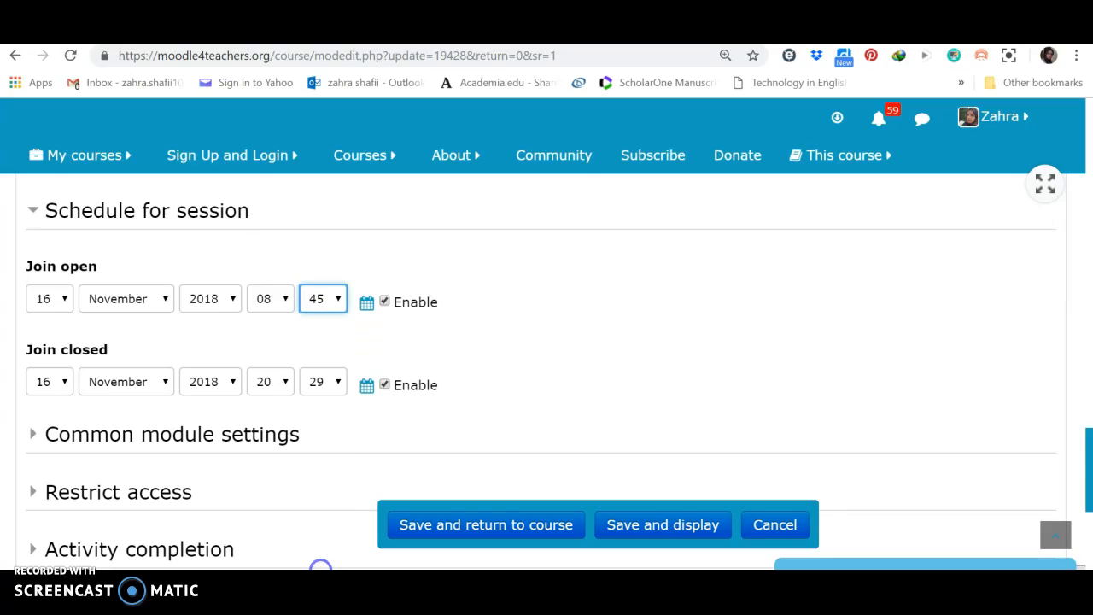
# Set the Join closed time of the session to 09:30
pyautogui.click(275, 388)
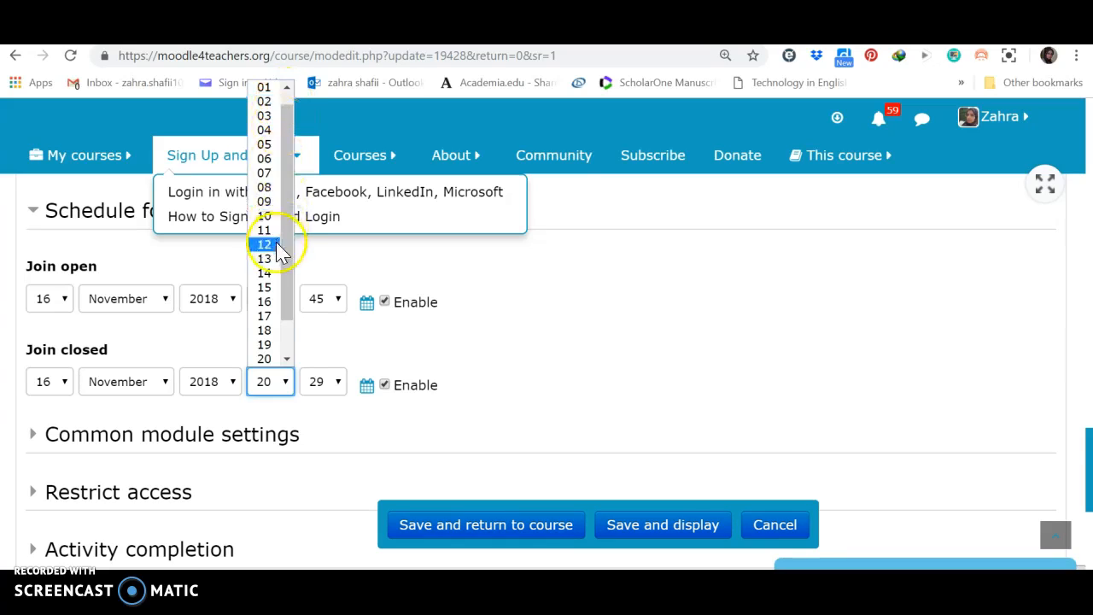
pyautogui.click(261, 207)
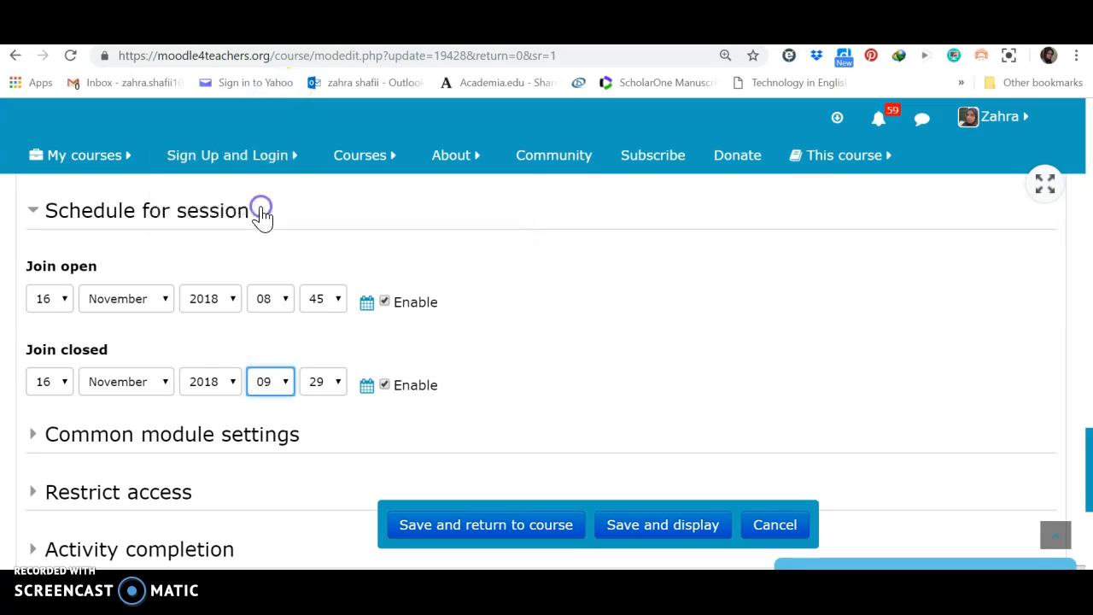
pyautogui.click(338, 384)
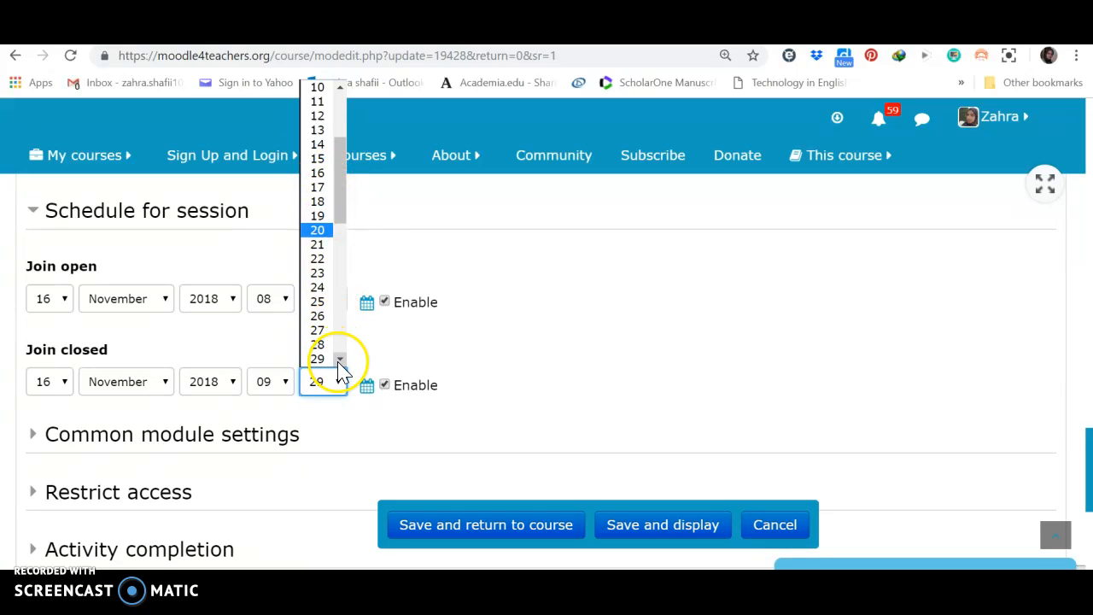
pyautogui.scroll(-1, 338, 363)
pyautogui.click(319, 339)
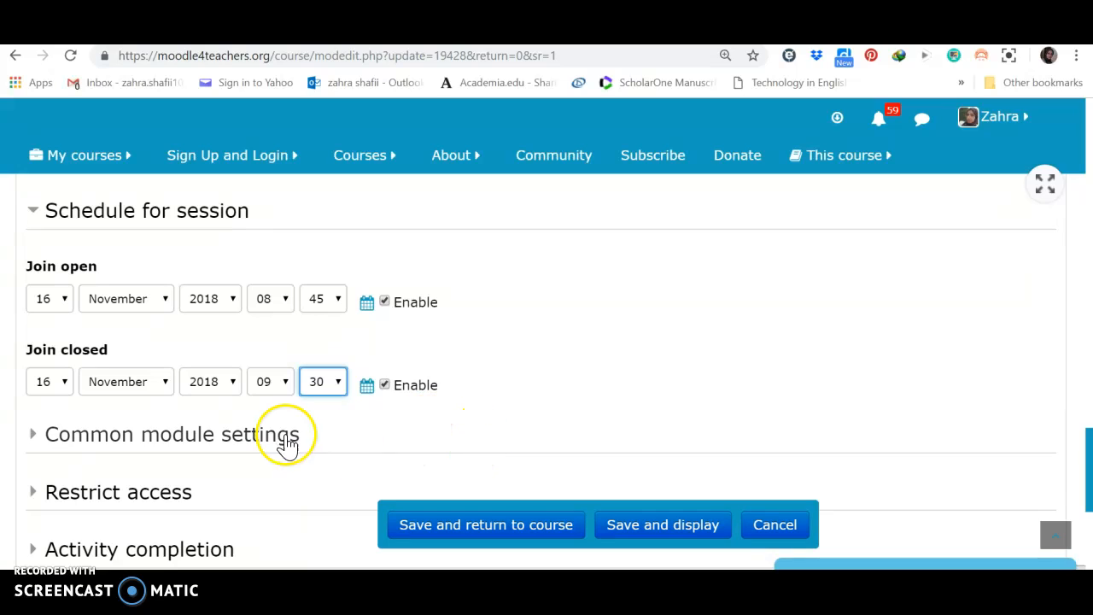
# Expand the Common module settings and Activity completion sections and review their options without changing them
pyautogui.click(237, 438)
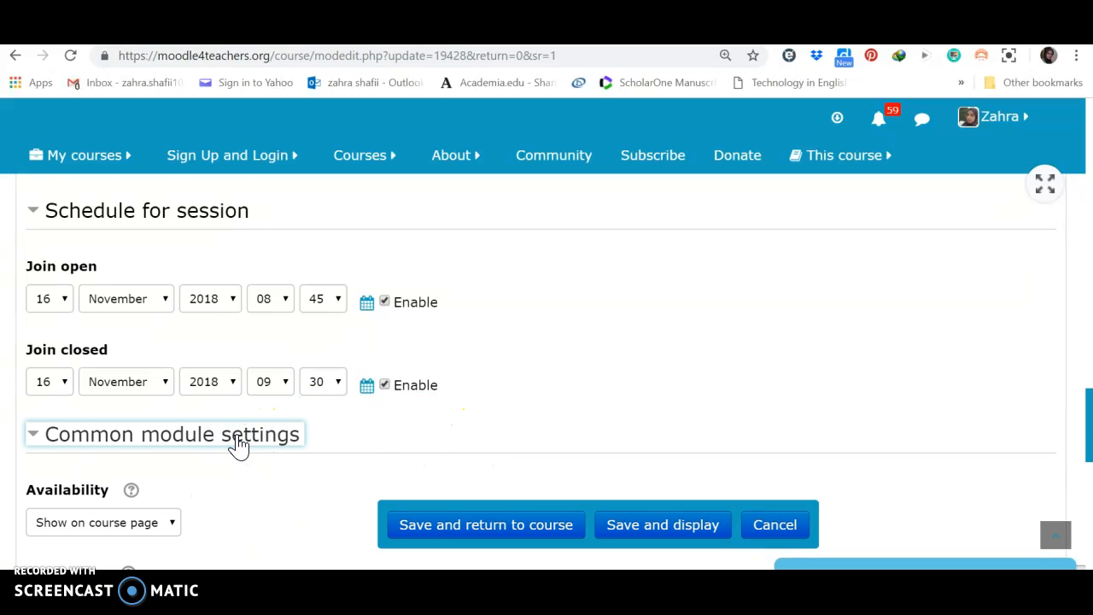
pyautogui.scroll(-3, 239, 443)
pyautogui.scroll(-1, 242, 444)
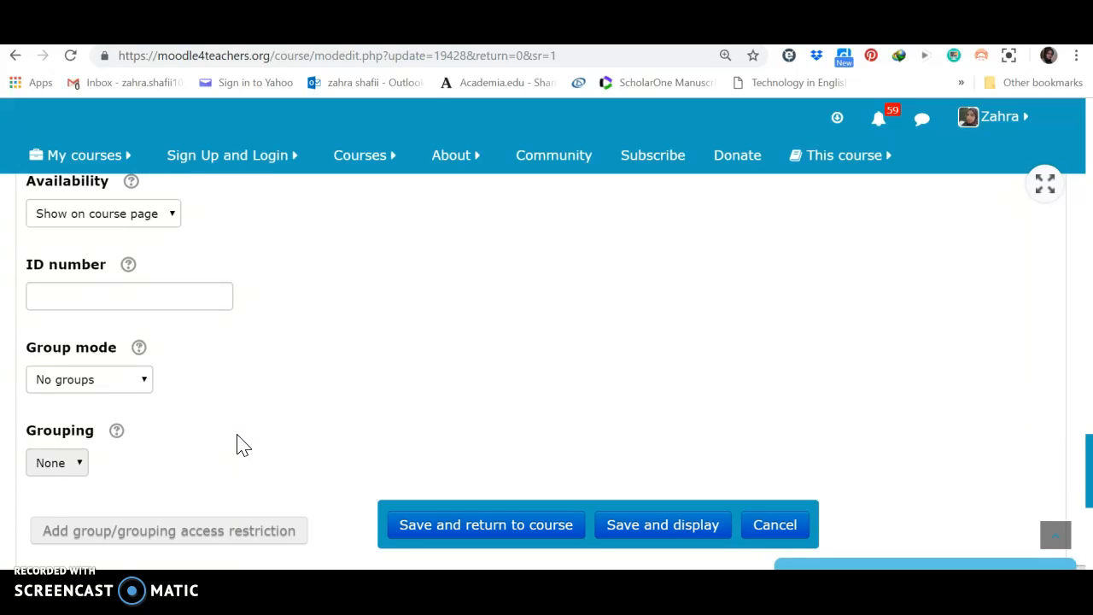
pyautogui.scroll(-3, 239, 443)
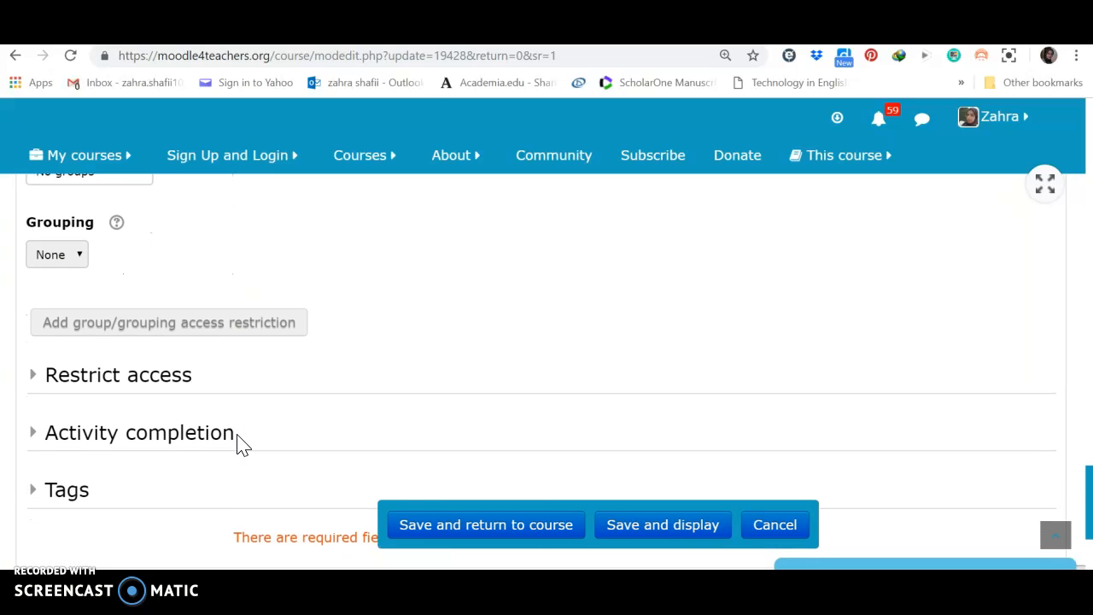
pyautogui.scroll(-1, 239, 443)
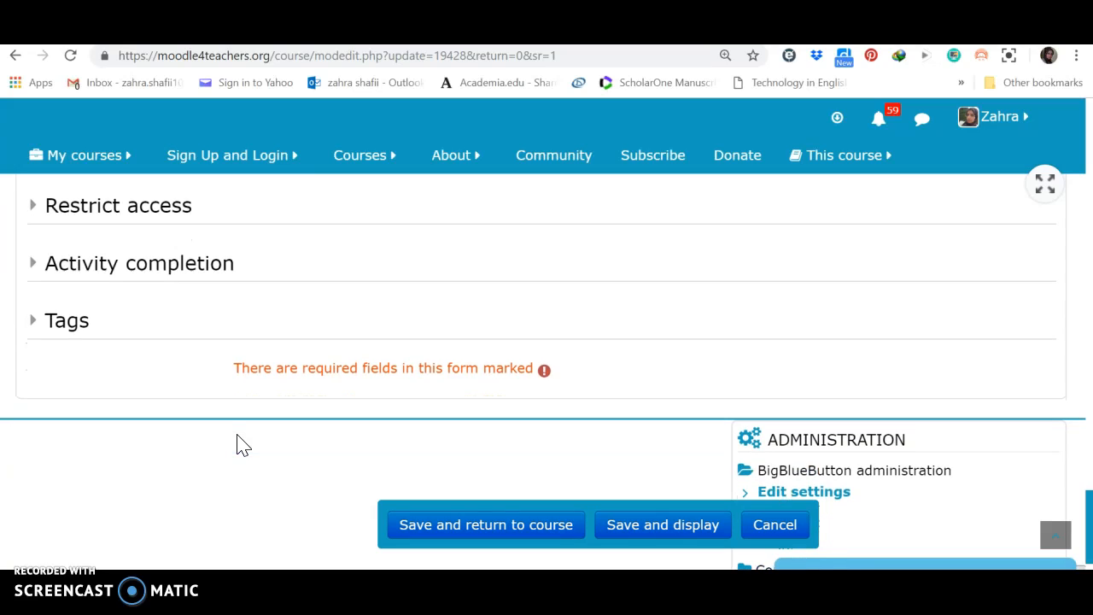
pyautogui.click(202, 271)
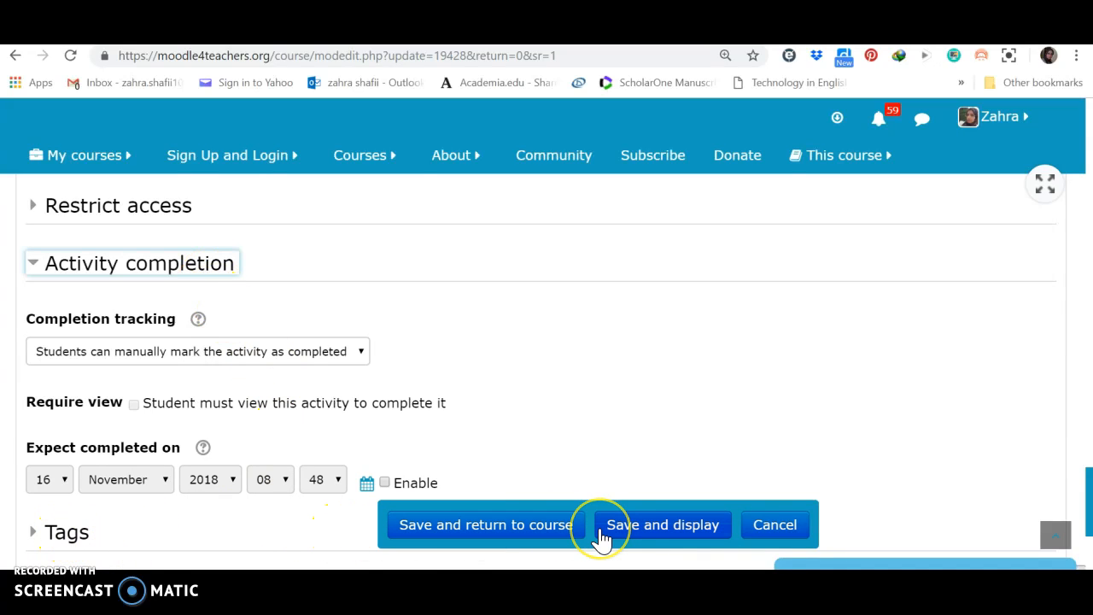
# Save and display the activity, and join its BigBlueButton session, dismissing the choice of how to join the audio
pyautogui.click(631, 536)
pyautogui.click(631, 536)
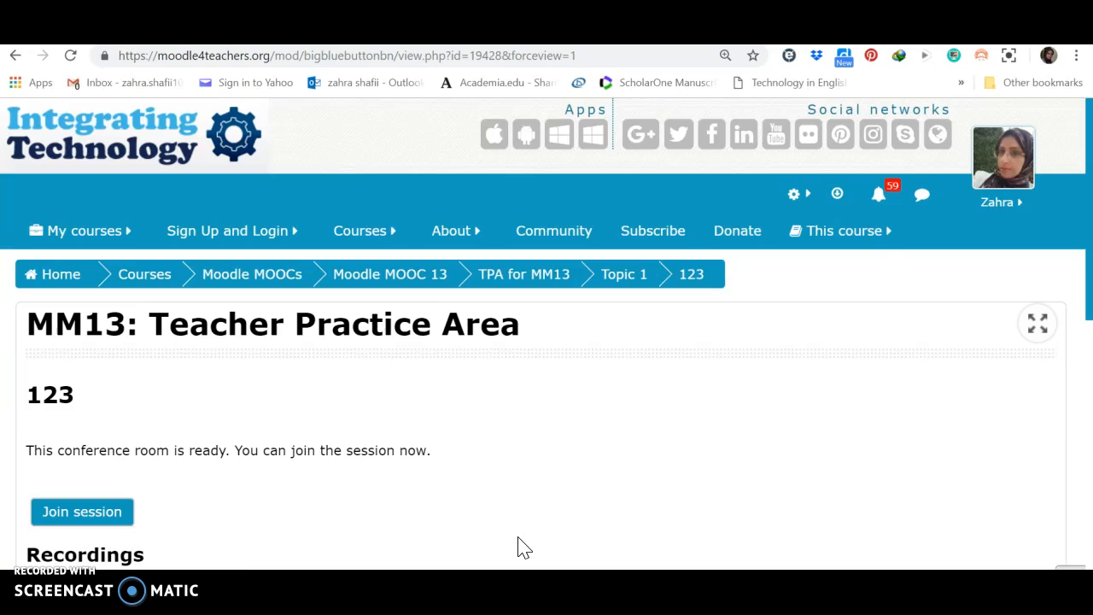
pyautogui.scroll(-2, 522, 547)
pyautogui.scroll(-1, 523, 546)
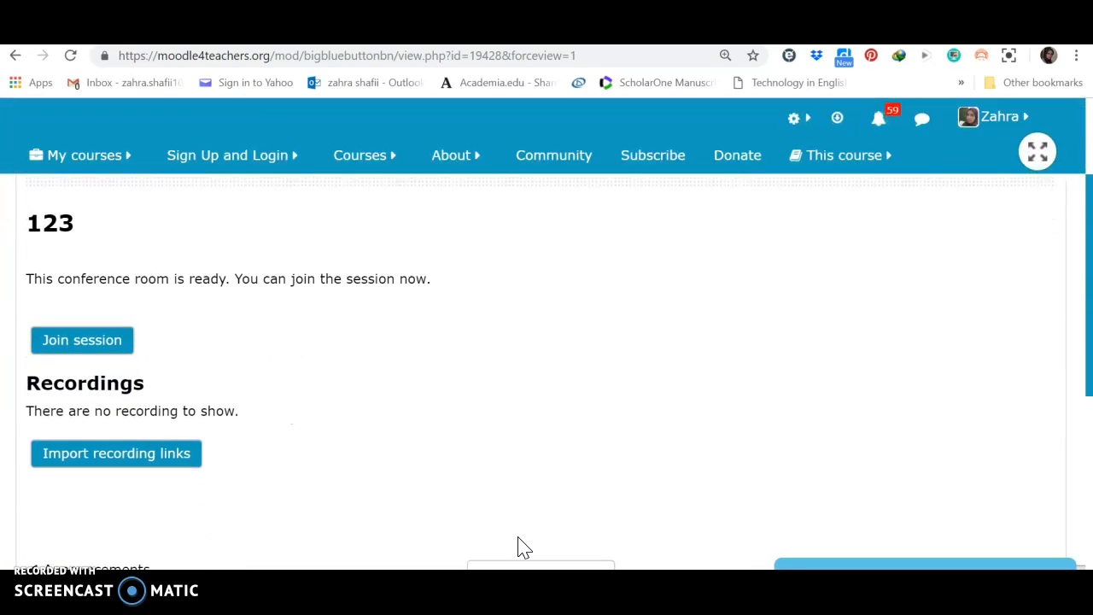
pyautogui.click(91, 343)
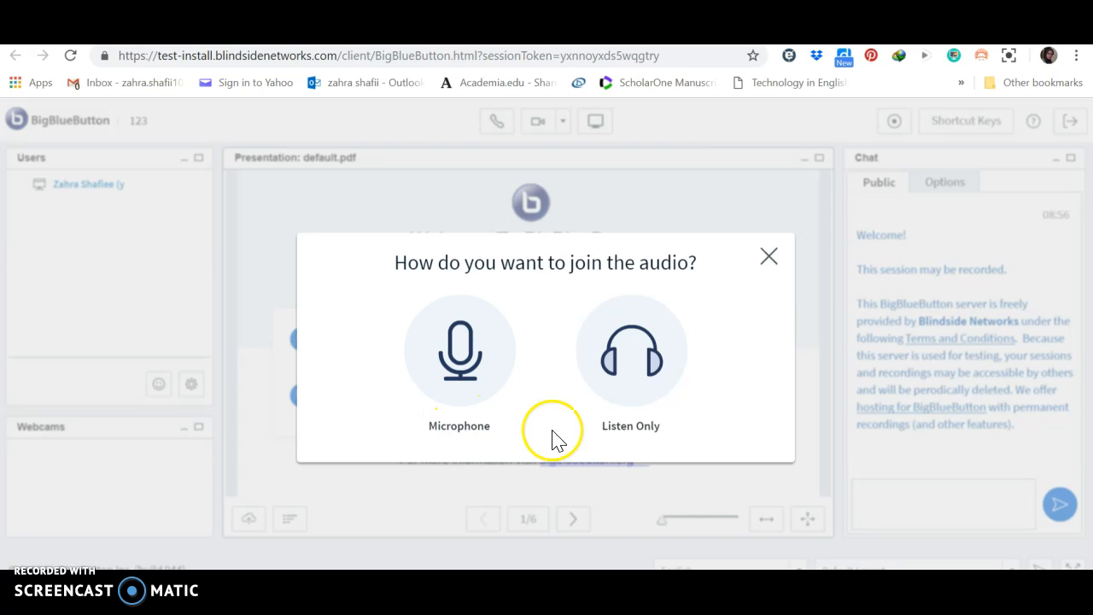
pyautogui.click(767, 261)
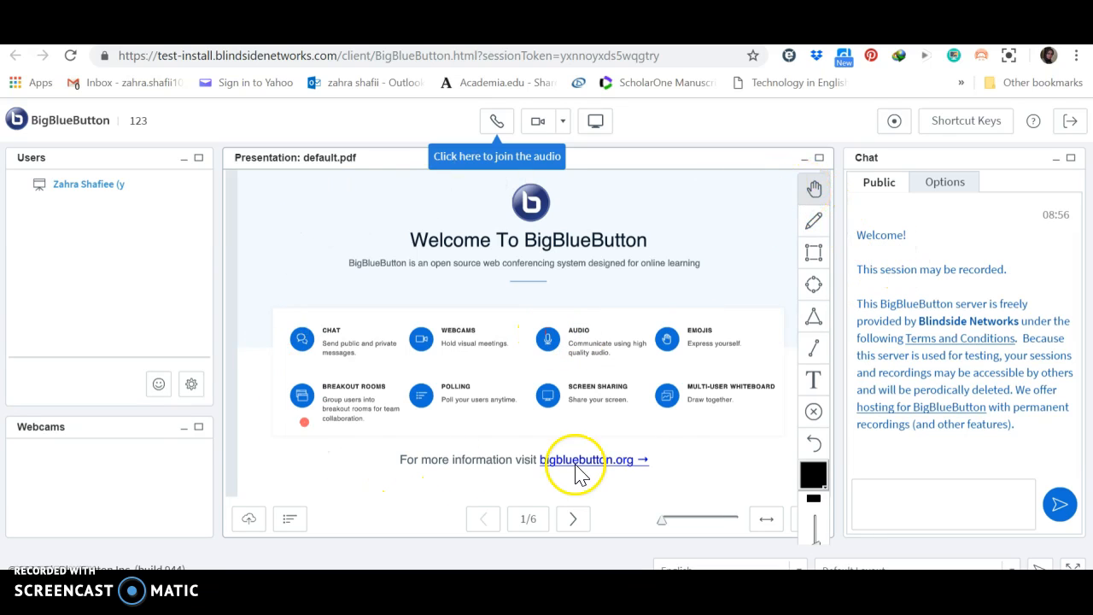
# On the welcome slide, draw freehand loops with the pencil and a tall triangle across the middle
pyautogui.click(813, 224)
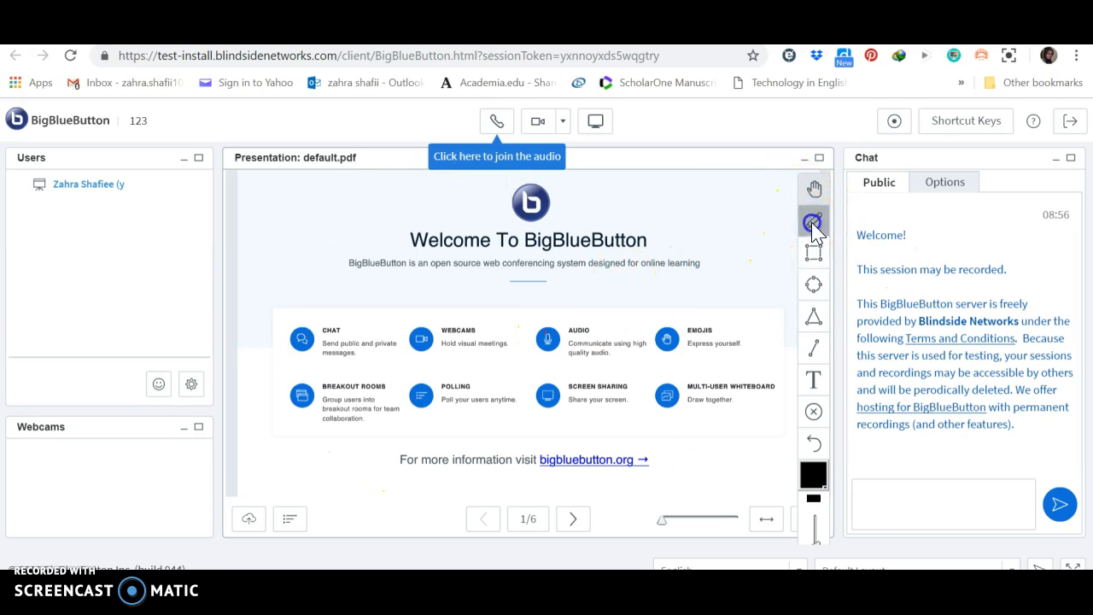
pyautogui.moveTo(646, 259); pyautogui.dragTo(422, 284)
pyautogui.moveTo(488, 406)
pyautogui.mouseDown()
pyautogui.moveTo(495, 419)
pyautogui.moveTo(586, 407)
pyautogui.mouseUp()
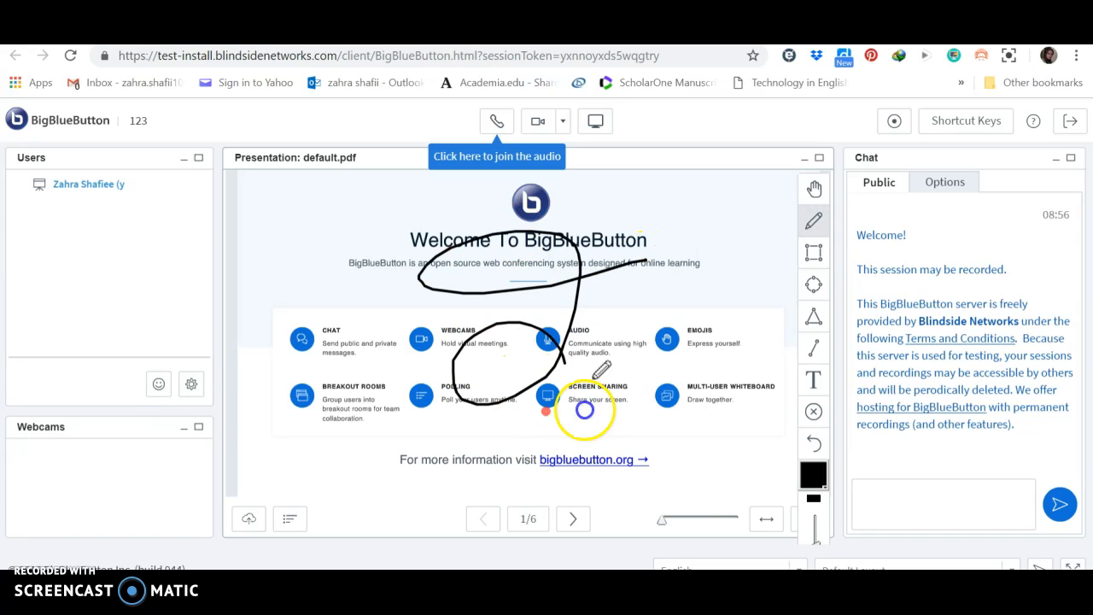
pyautogui.click(813, 317)
pyautogui.moveTo(477, 260)
pyautogui.mouseDown()
pyautogui.moveTo(581, 427)
pyautogui.moveTo(569, 419)
pyautogui.mouseUp()
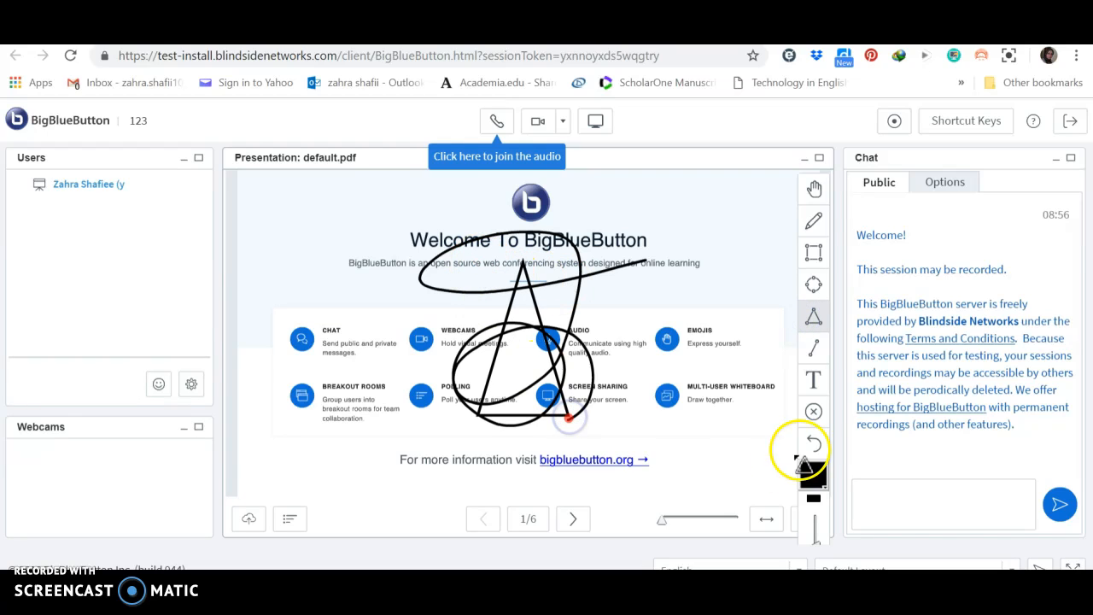
# Try the text and pan tools, and draw an upright ellipse over the end of the slide's title
pyautogui.click(814, 382)
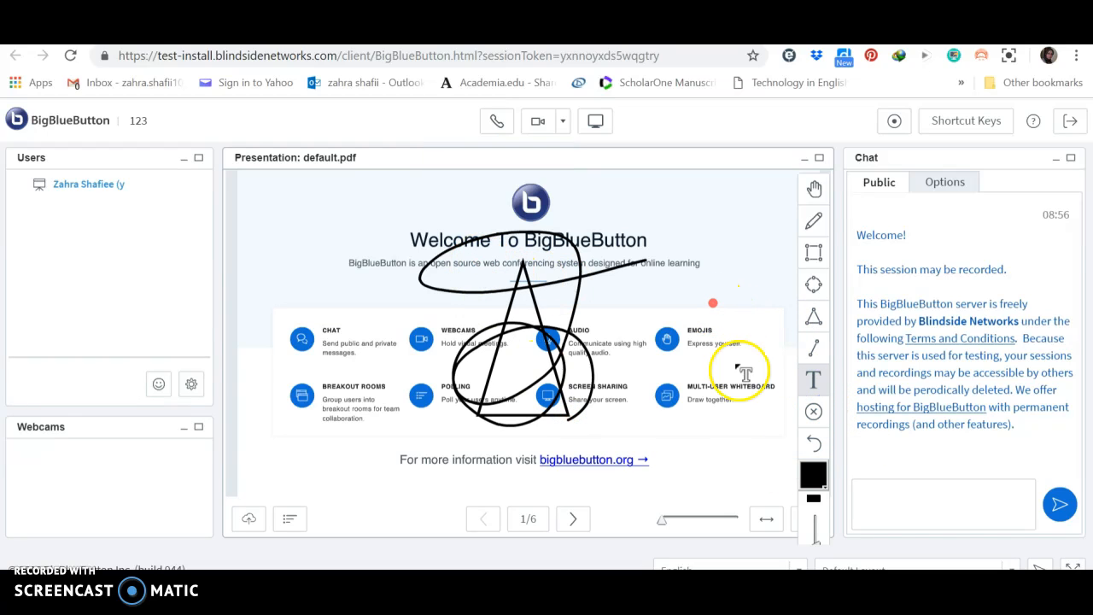
pyautogui.click(812, 203)
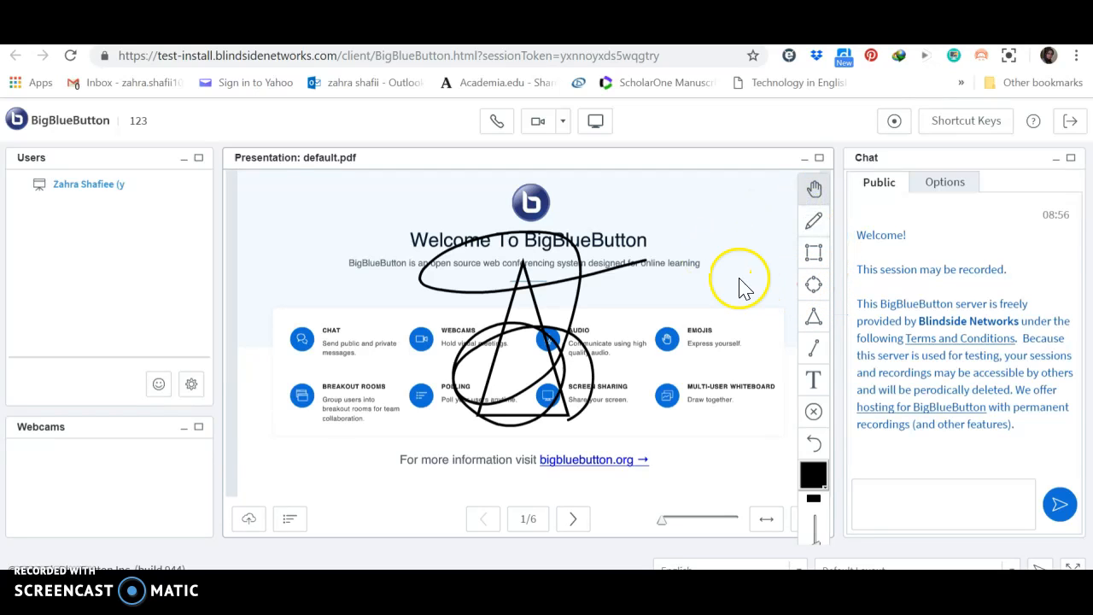
pyautogui.click(812, 287)
pyautogui.moveTo(583, 229)
pyautogui.mouseDown()
pyautogui.moveTo(668, 340)
pyautogui.moveTo(659, 334)
pyautogui.mouseUp()
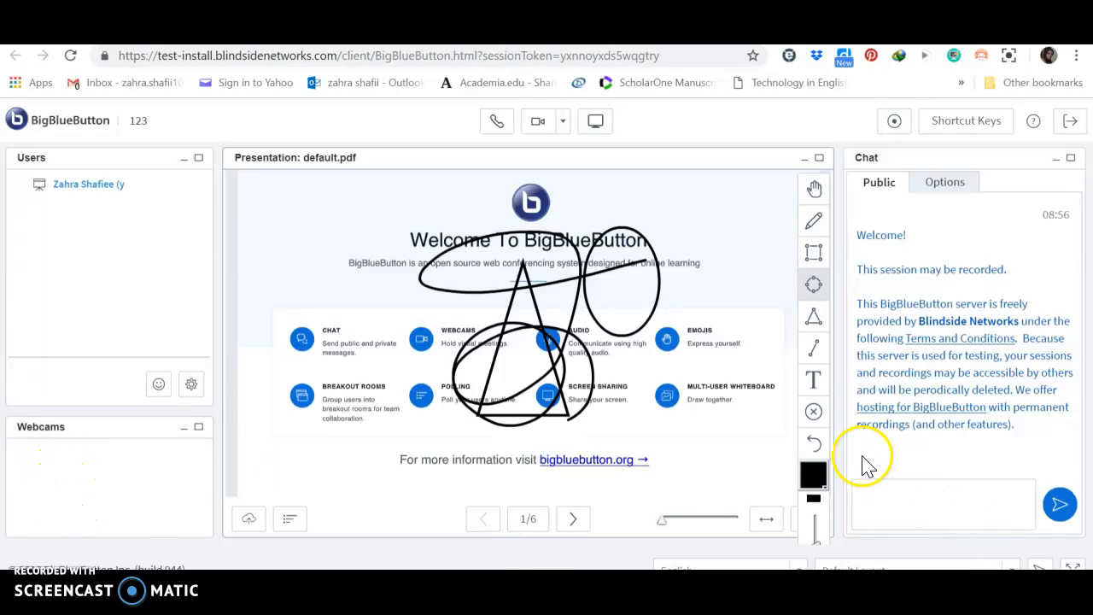
# Send "Welcome!" to the public chat and show the chat options with the private chat list
pyautogui.click(944, 504)
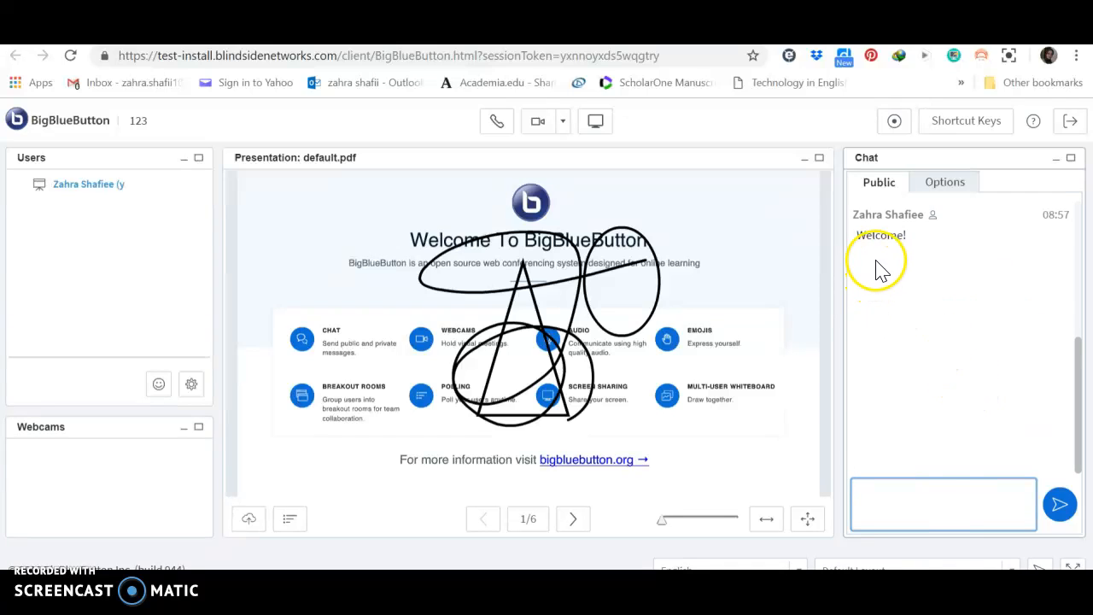
pyautogui.click(930, 185)
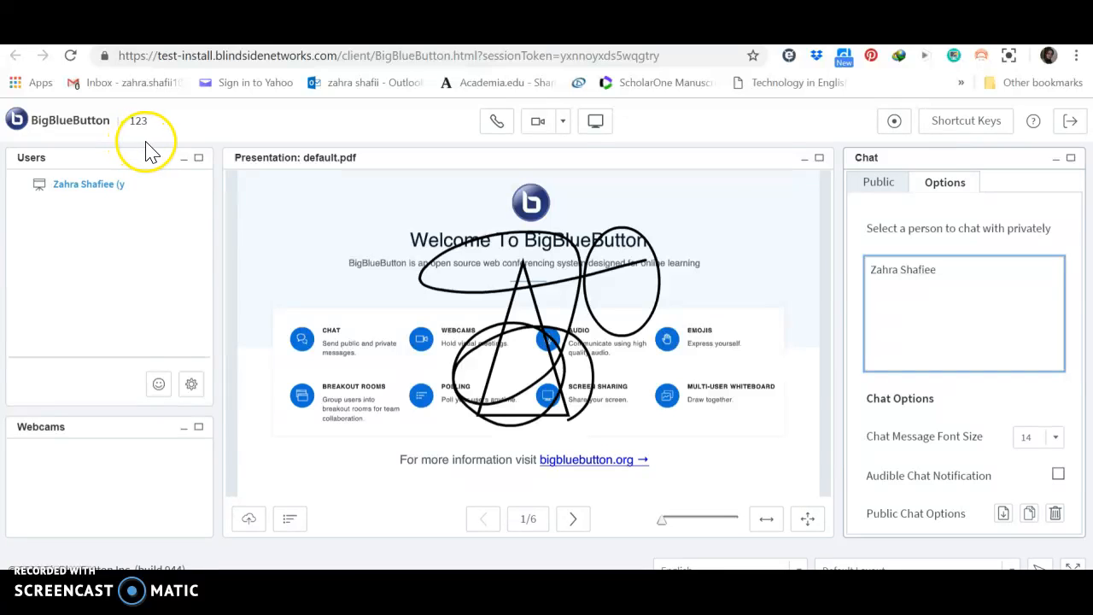
# Examine the session's controls for enabling audio, sharing the webcam and sharing the screen
pyautogui.moveTo(690, 186)
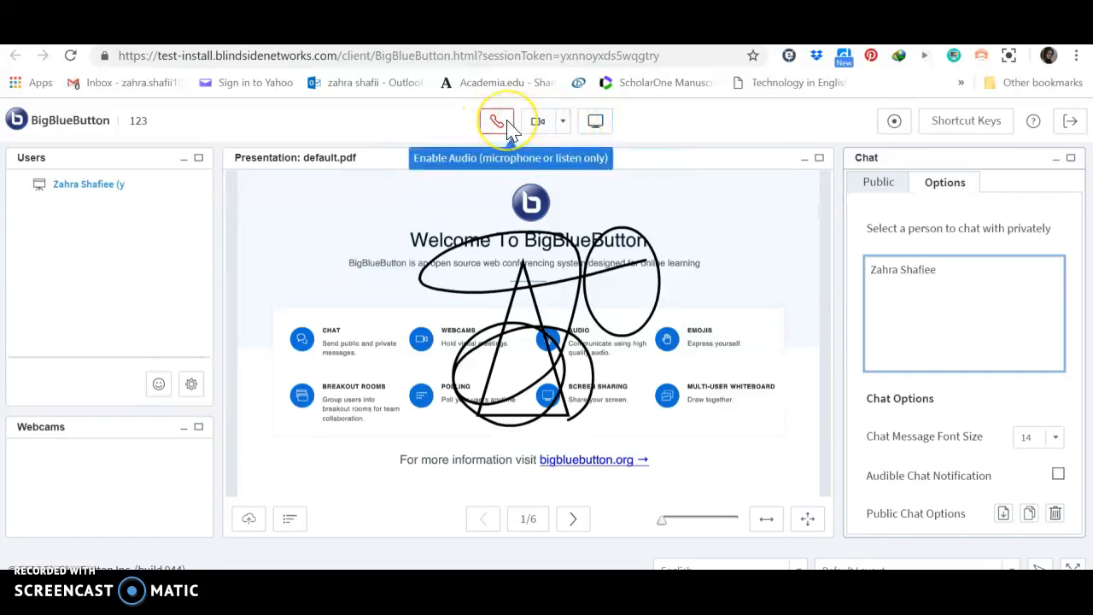
pyautogui.click(536, 124)
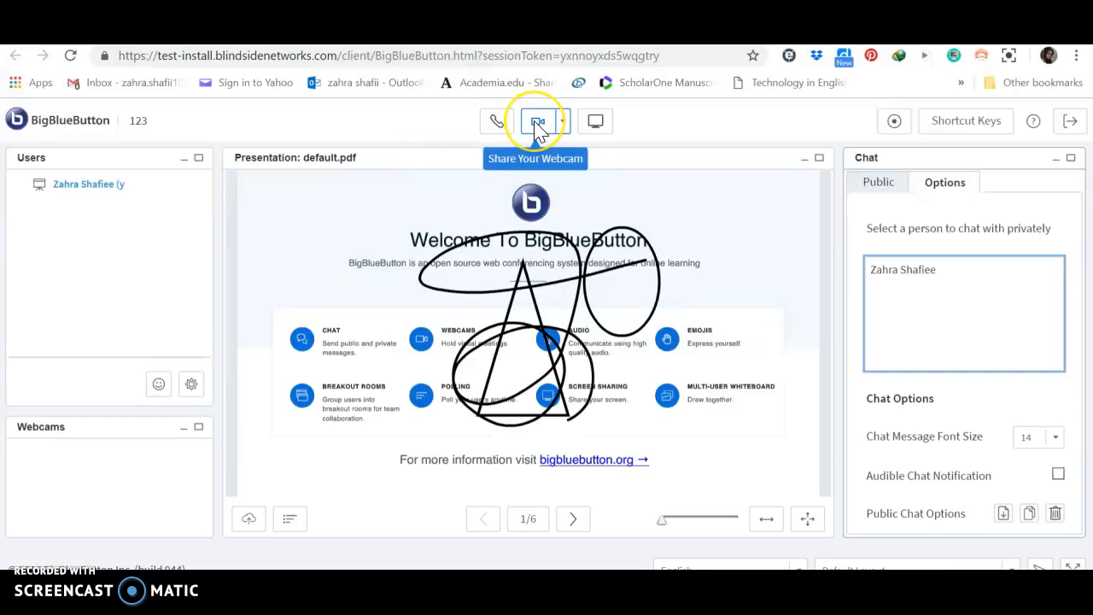
pyautogui.click(593, 126)
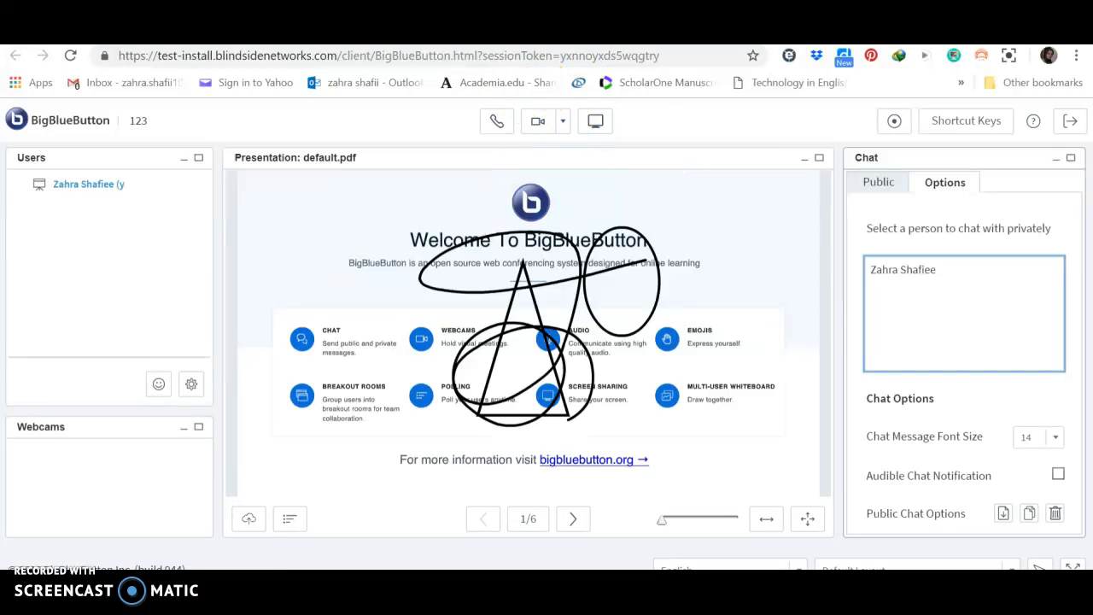
# Switch back to the Moodle page of activity 123 and return to the Topic 1 activity list
pyautogui.hotkey('ctrl', 'shift', 'Tab')
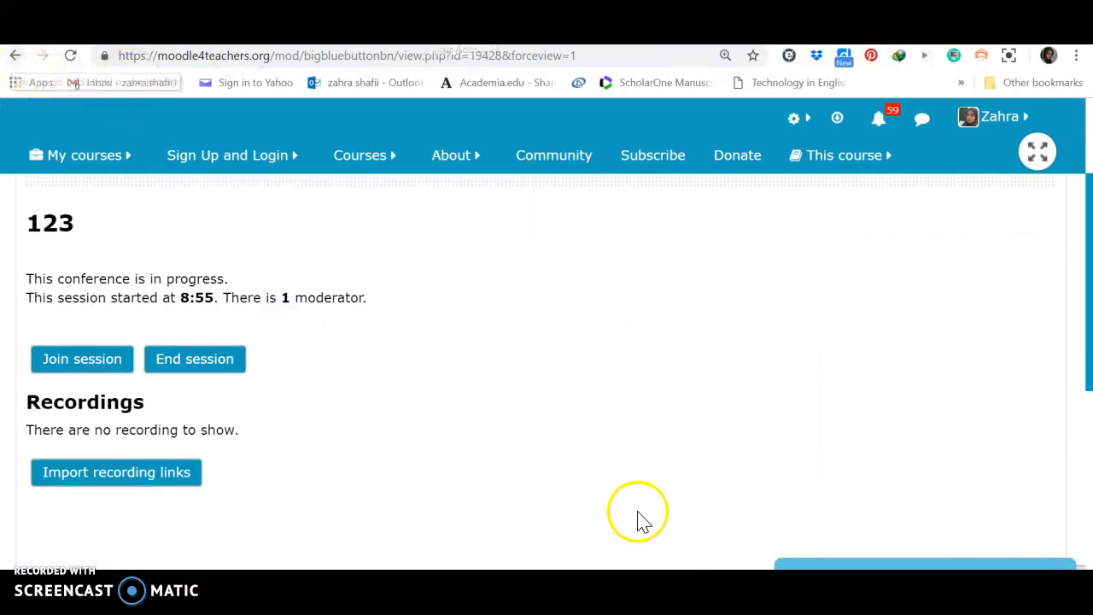
pyautogui.scroll(-1, 643, 520)
pyautogui.scroll(-2, 643, 523)
pyautogui.click(552, 401)
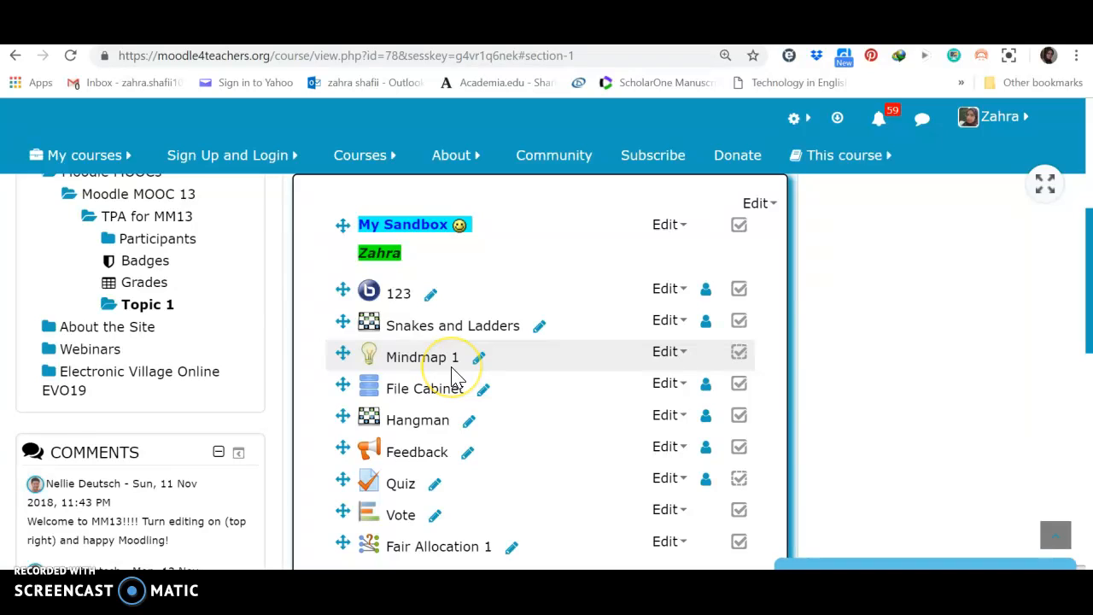
# Open the Feedback activity in Topic 1 and try to answer its questions
pyautogui.scroll(-1, 452, 373)
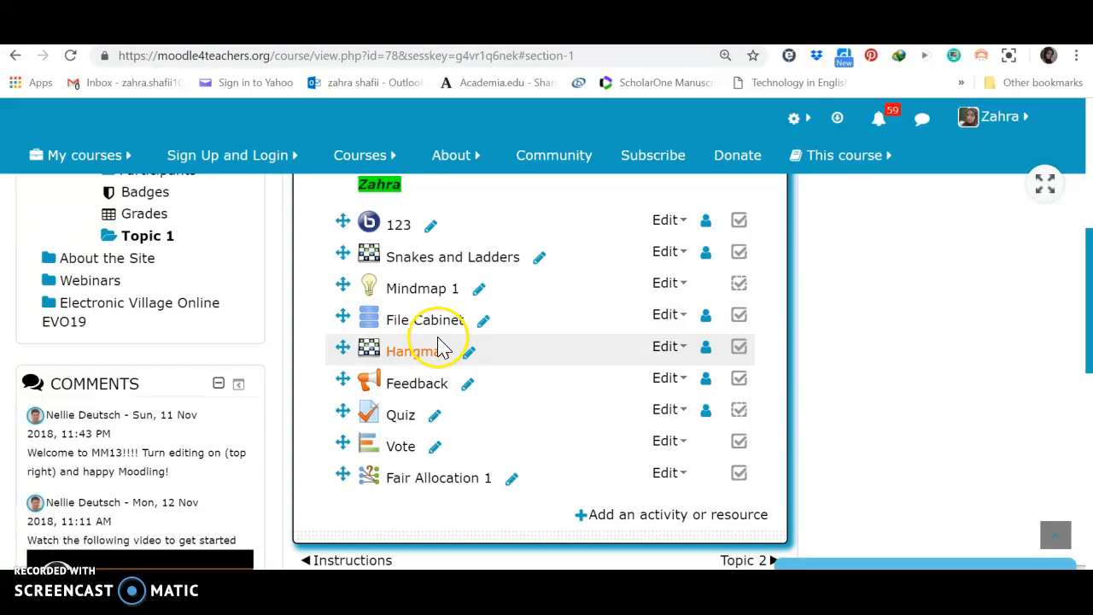
pyautogui.click(430, 396)
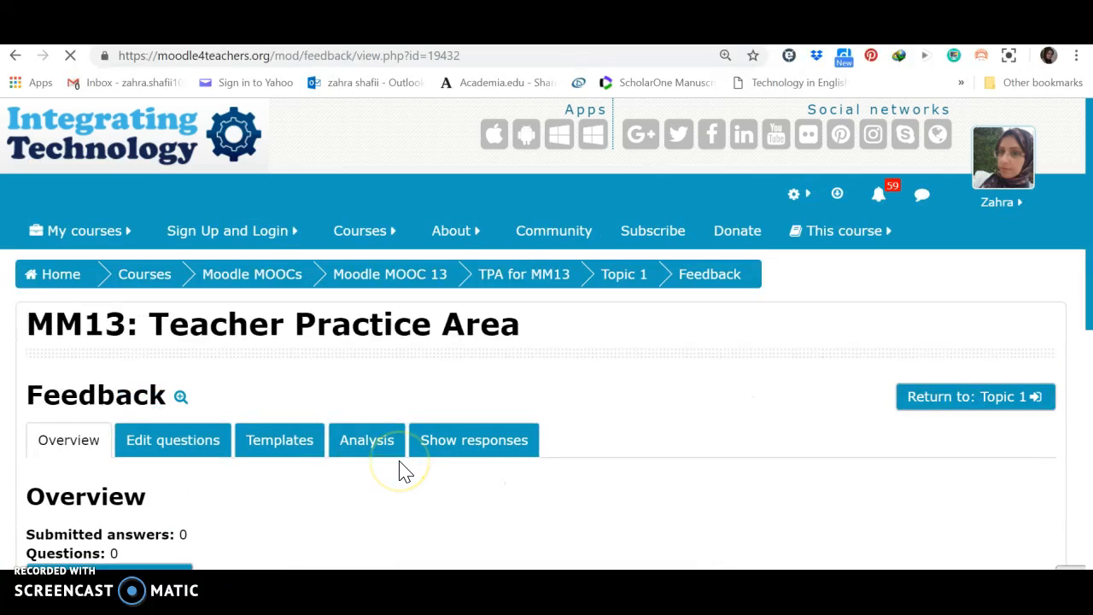
pyautogui.scroll(-3, 401, 468)
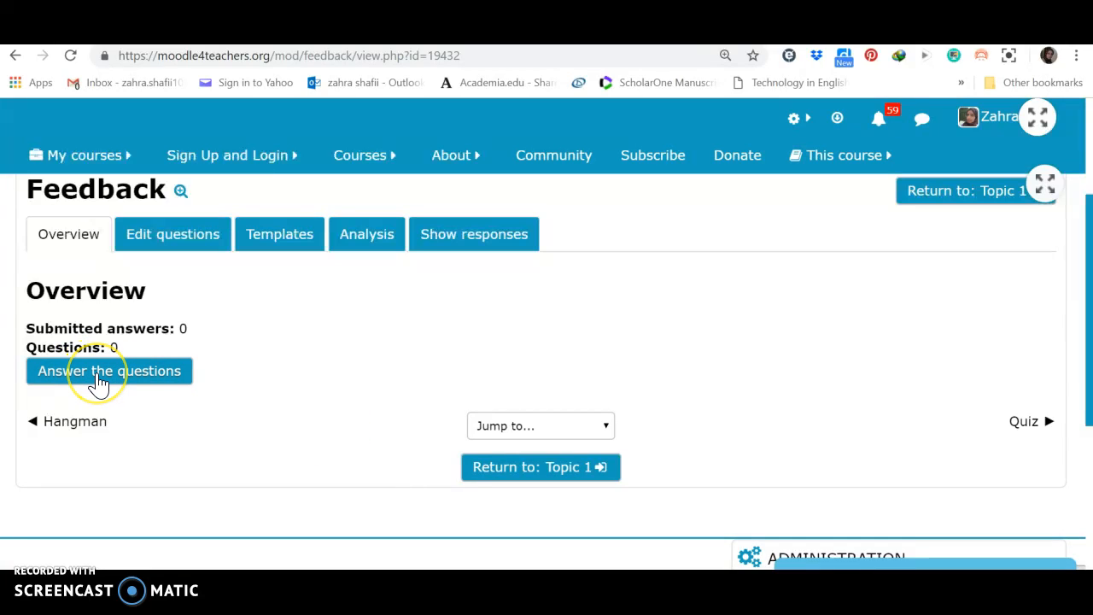
pyautogui.click(98, 378)
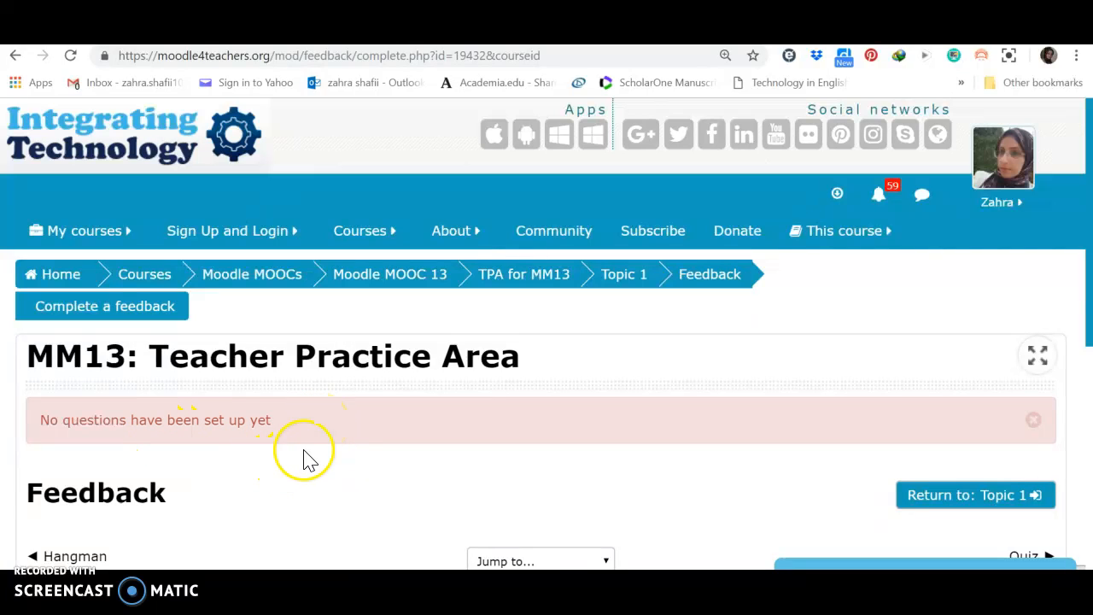
# Go back to Topic 1, open the Vote activity and review the answer choices of the "Which book to study?" poll
pyautogui.click(16, 58)
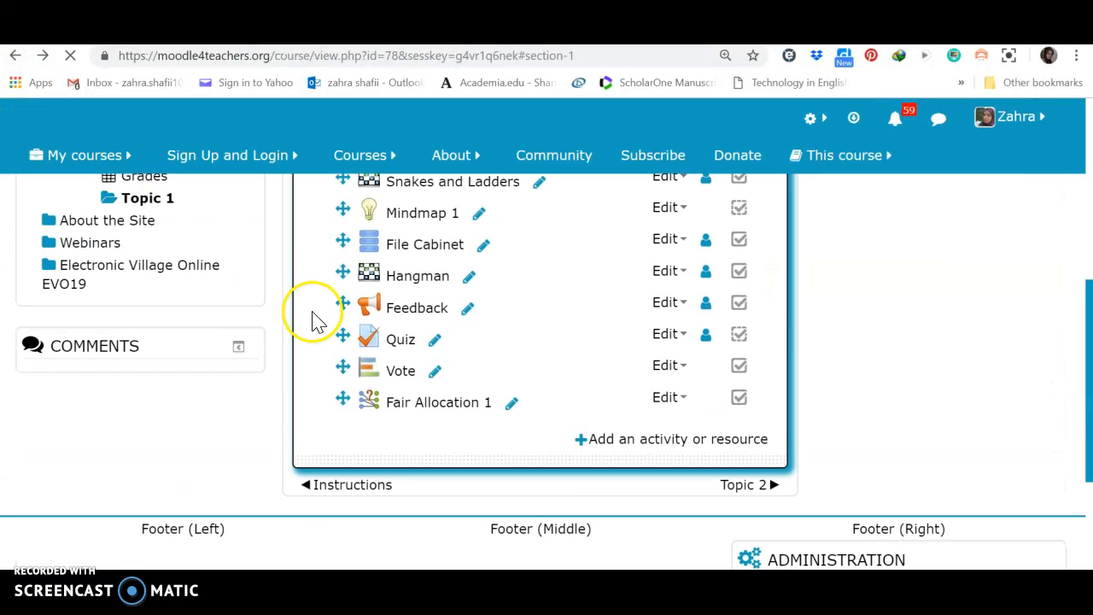
pyautogui.scroll(2, 352, 359)
pyautogui.scroll(-2, 414, 412)
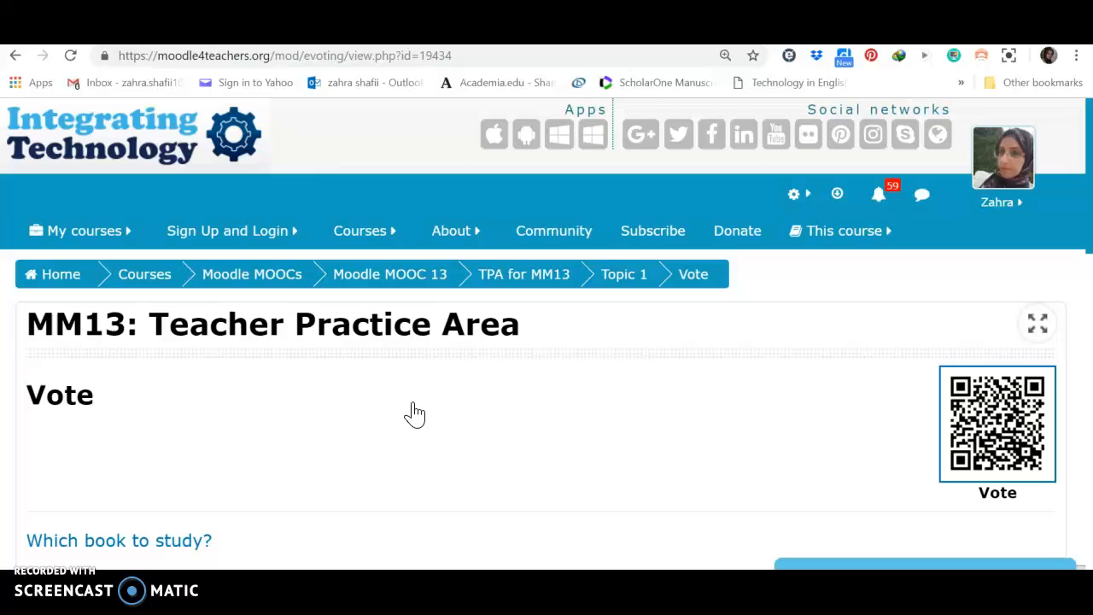
pyautogui.click(398, 416)
pyautogui.scroll(-2, 398, 416)
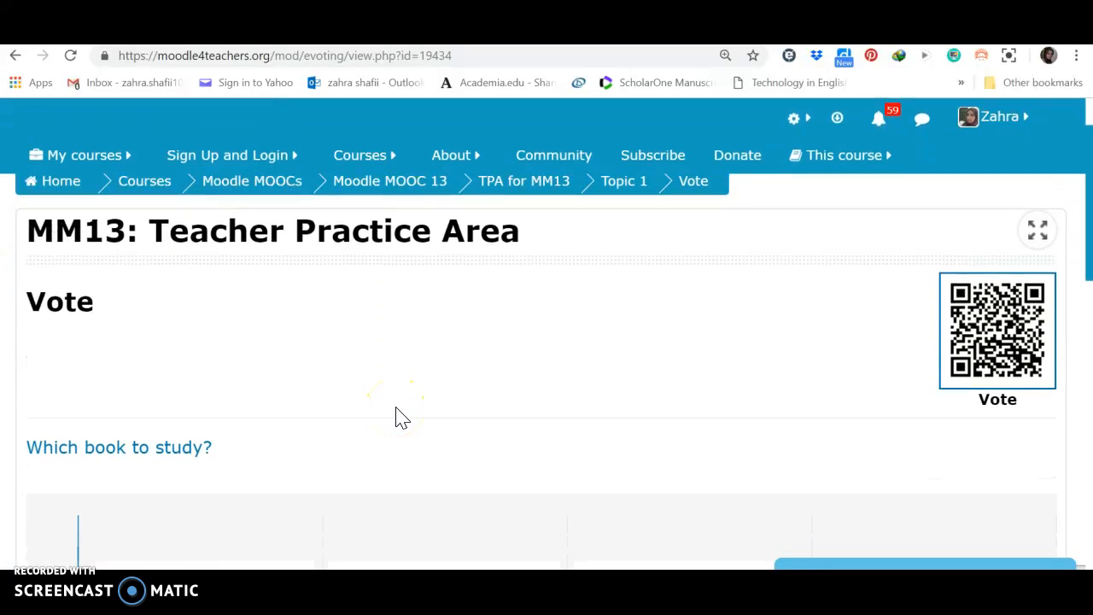
pyautogui.scroll(-1, 398, 416)
pyautogui.scroll(-3, 398, 417)
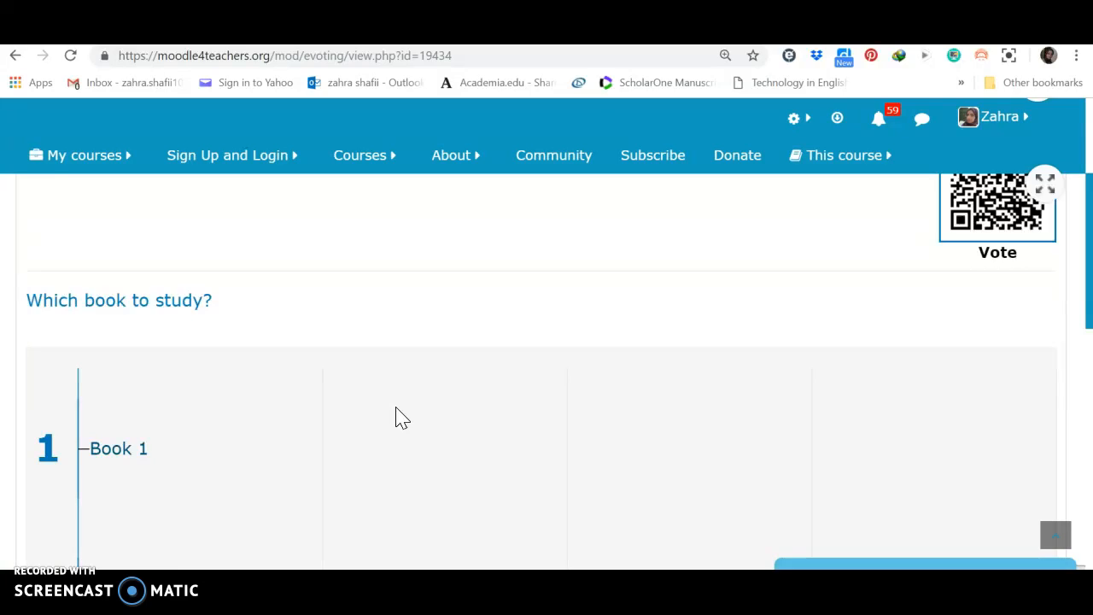
pyautogui.scroll(-1, 402, 418)
pyautogui.scroll(-2, 402, 417)
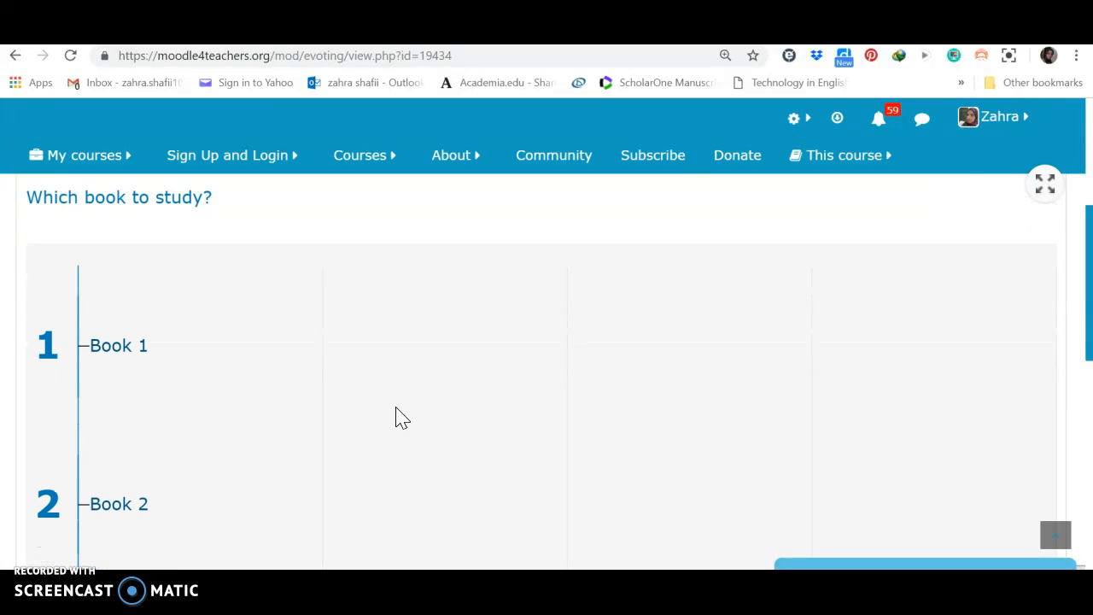
# Try selecting the Book 1 answer in the results chart of the "Which book to study?" poll
pyautogui.scroll(-3, 398, 416)
pyautogui.click(366, 407)
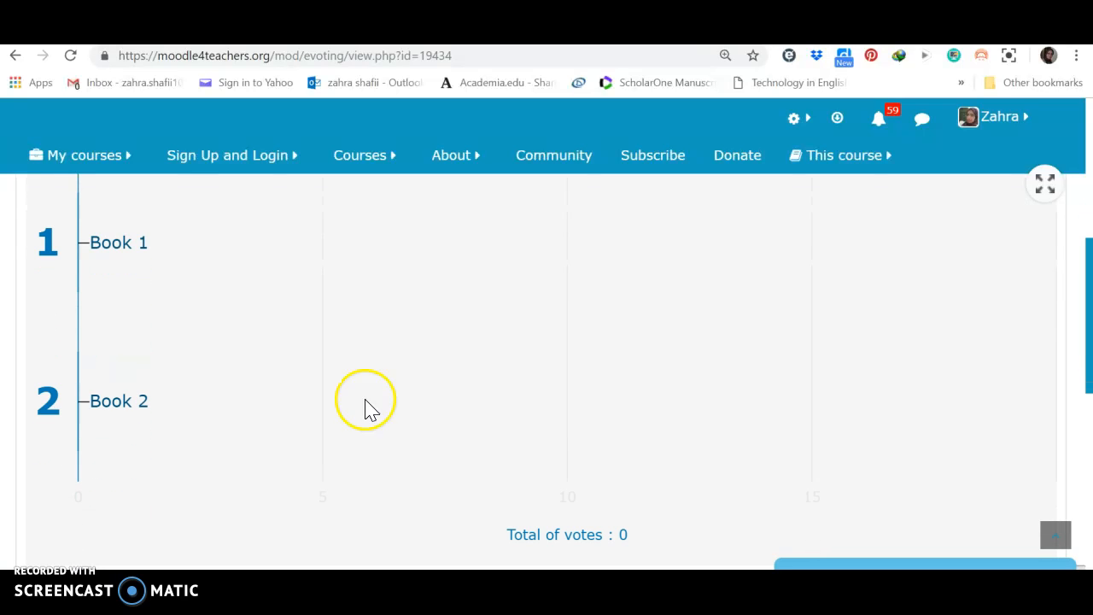
pyautogui.click(124, 249)
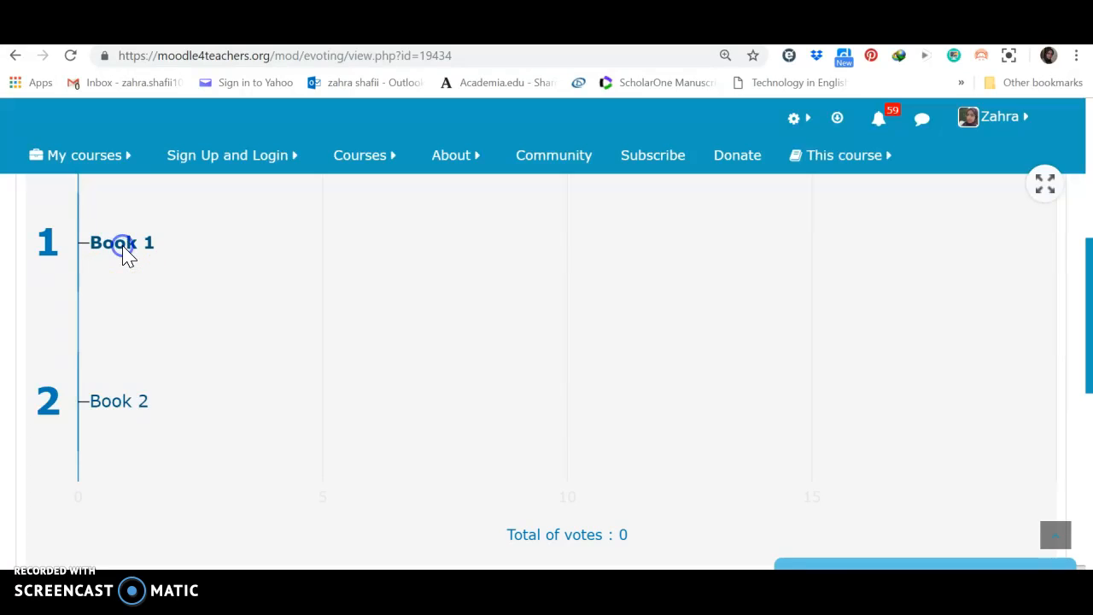
# Review the time limits offered in the poll's Time to vote setting and close the choices without picking one
pyautogui.scroll(-3, 126, 256)
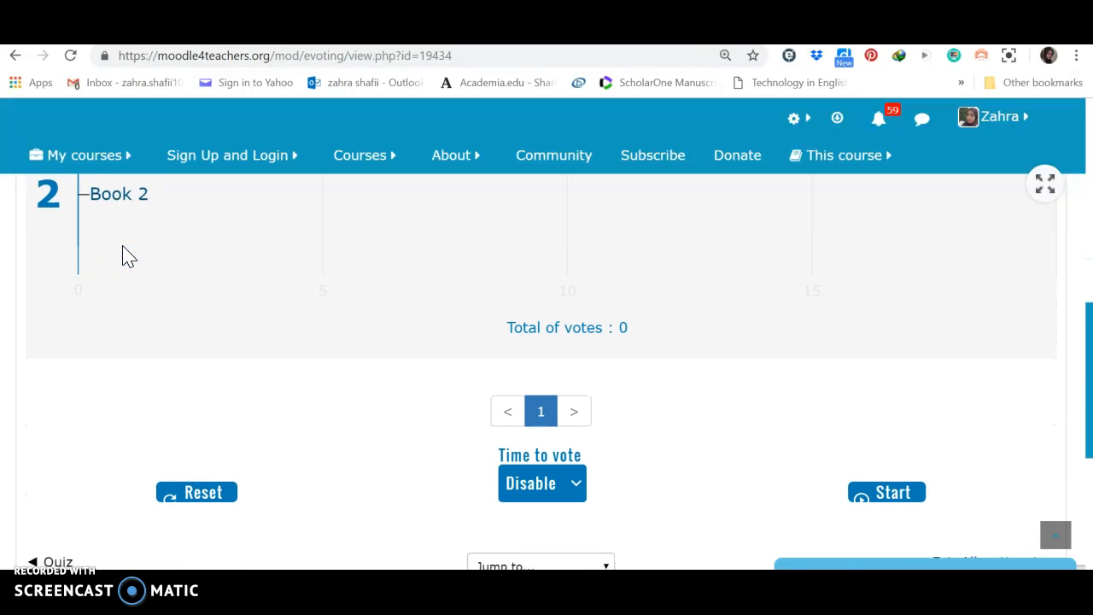
pyautogui.scroll(-1, 124, 256)
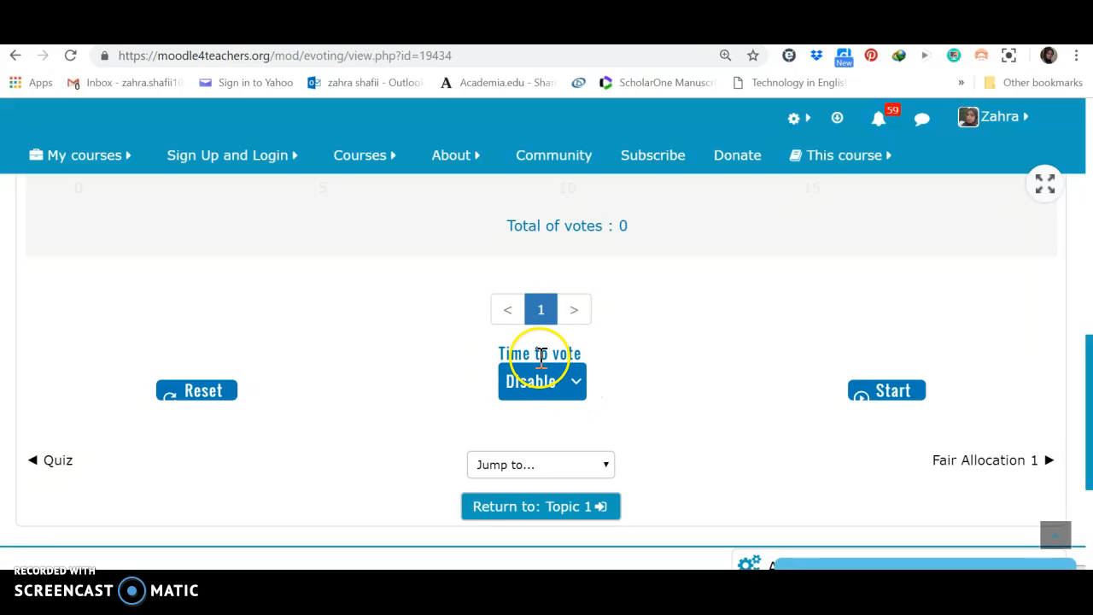
pyautogui.click(580, 389)
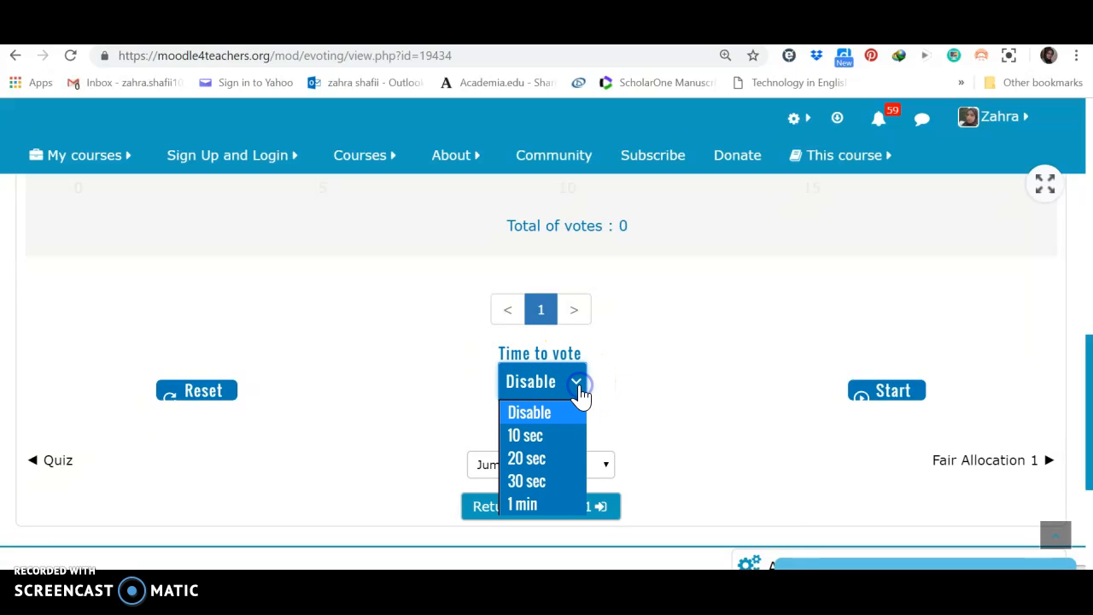
pyautogui.click(740, 403)
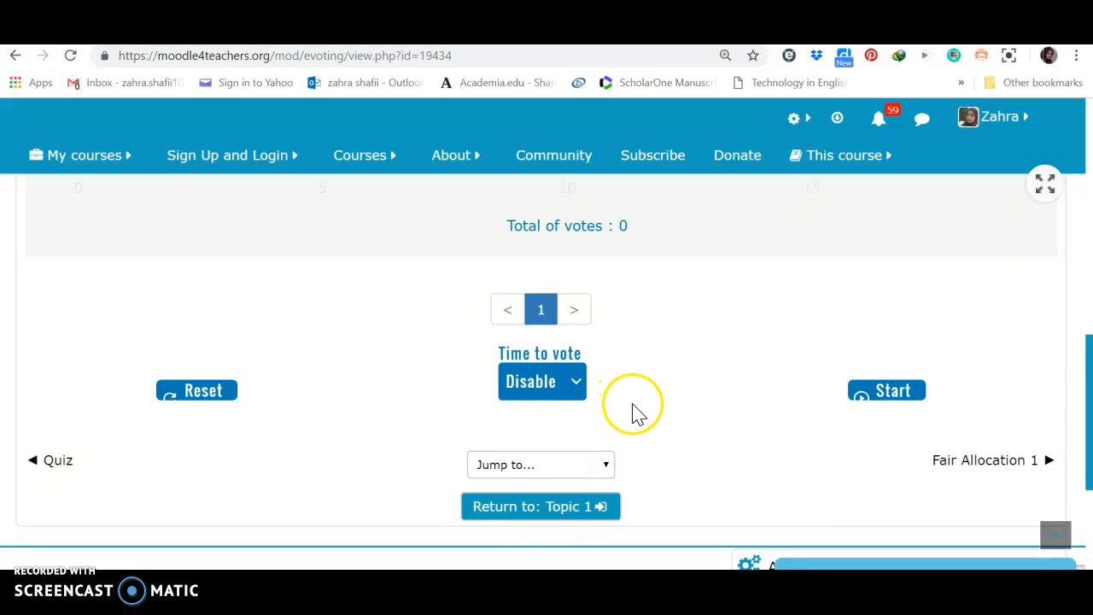